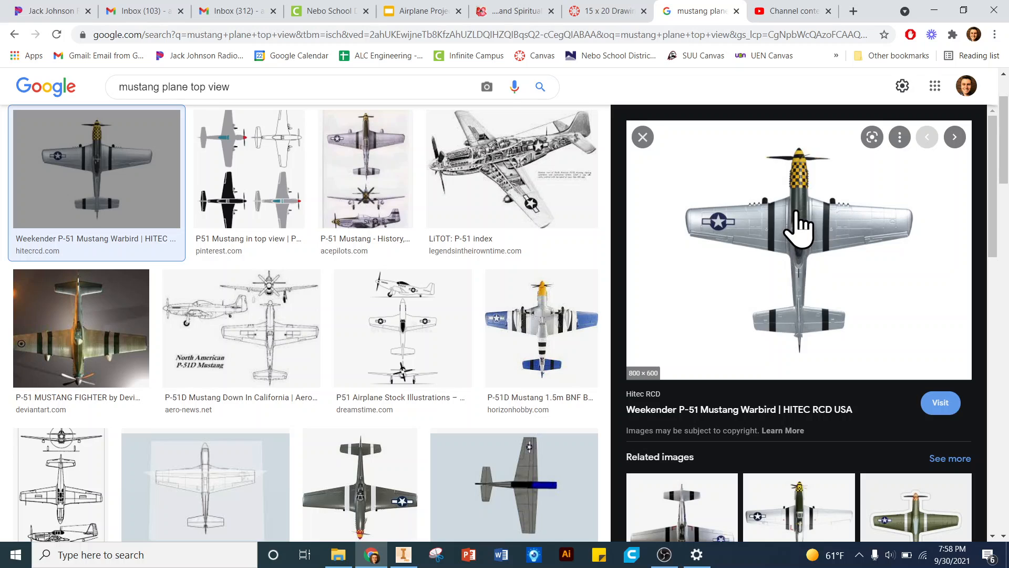
Step: Save the enlarged top-view P-51 Mustang image to Downloads as the JPEG 368_1_P51D_Mustang_top_view (1)
right_click(800, 208)
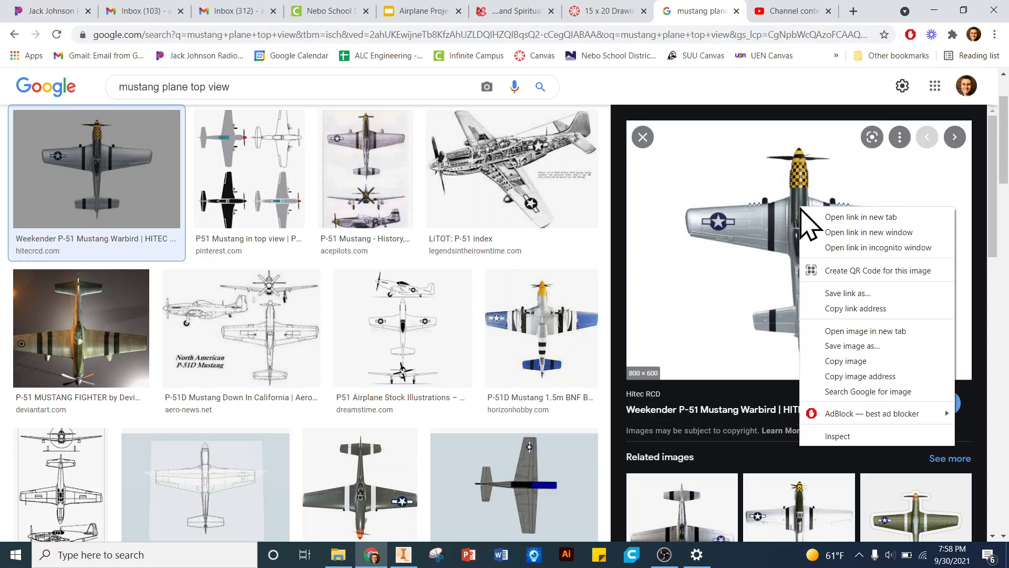
left_click(881, 346)
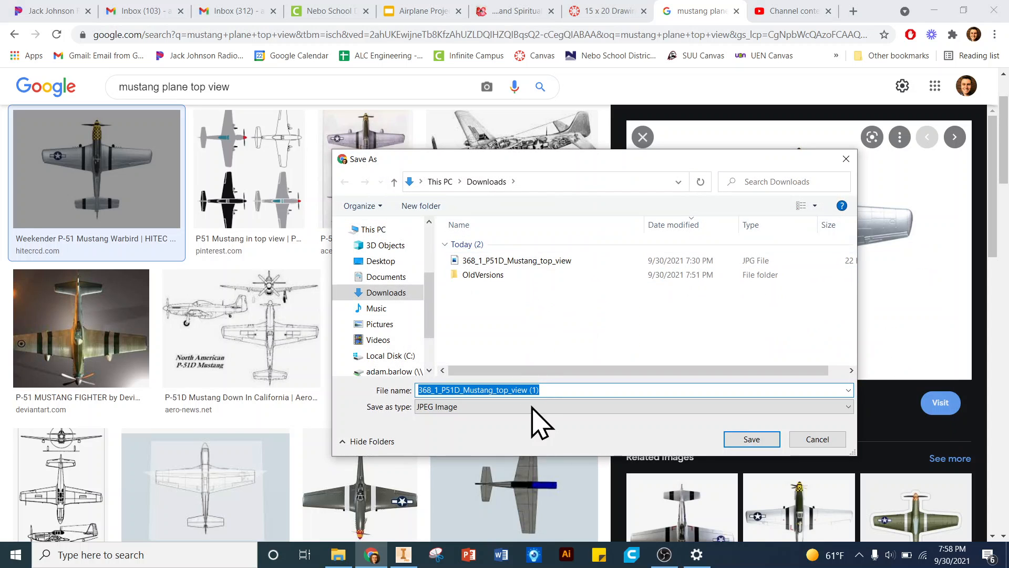
left_click(762, 442)
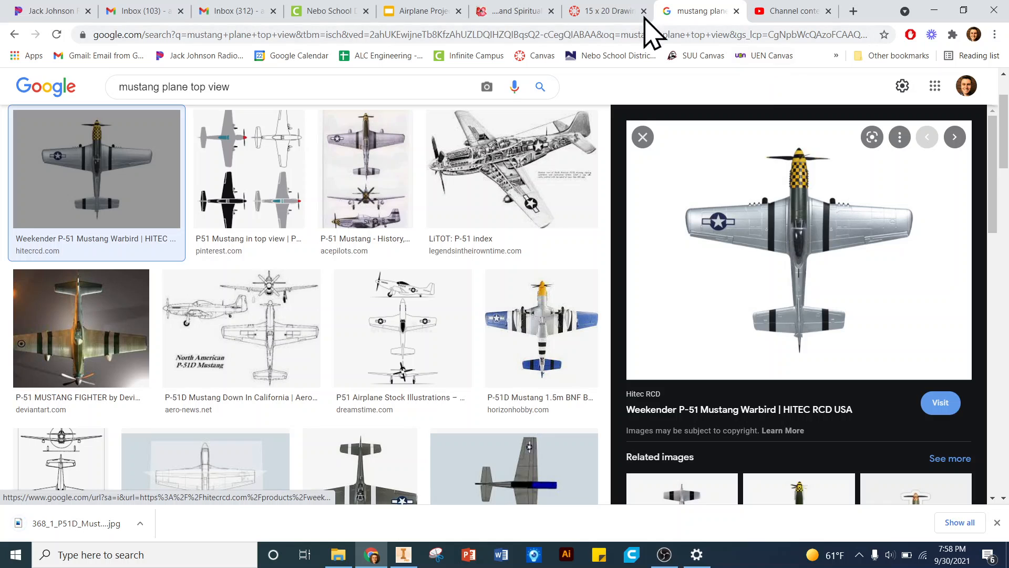
Step: Switch to Autodesk Inventor and start a 2D sketch on the horizontal plane of a new part, with X pointing right
left_click(403, 554)
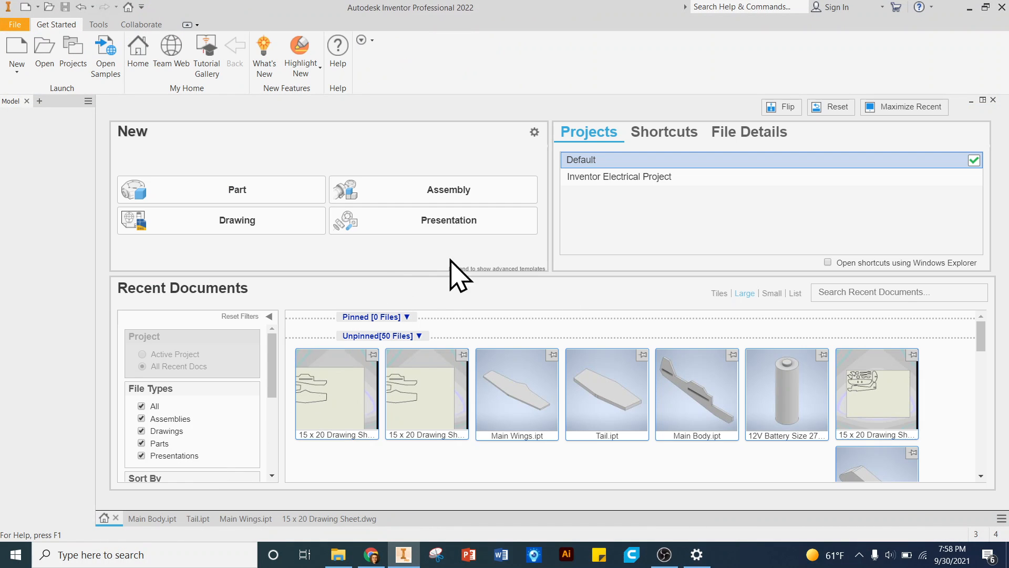
left_click(236, 190)
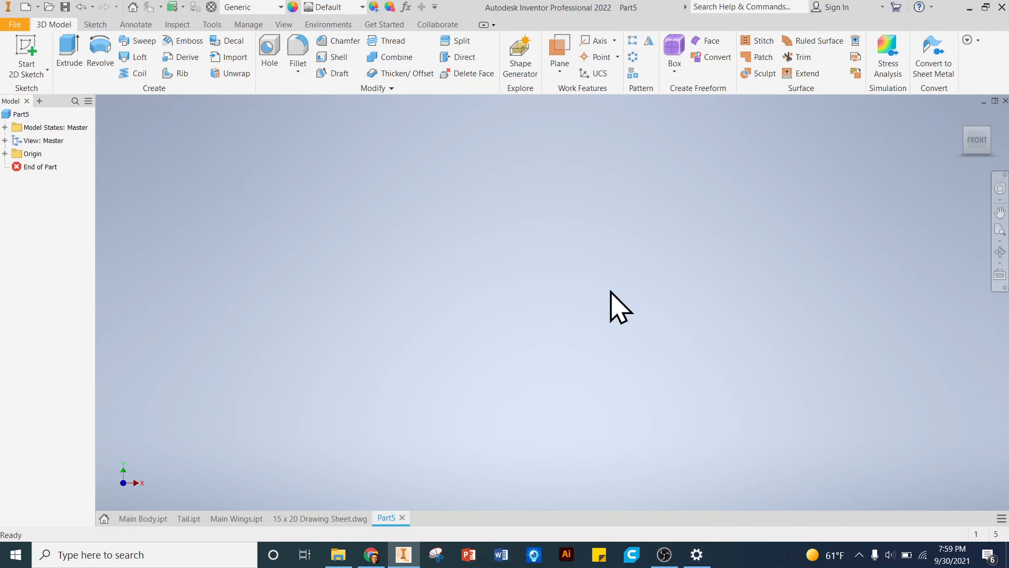
left_click(19, 52)
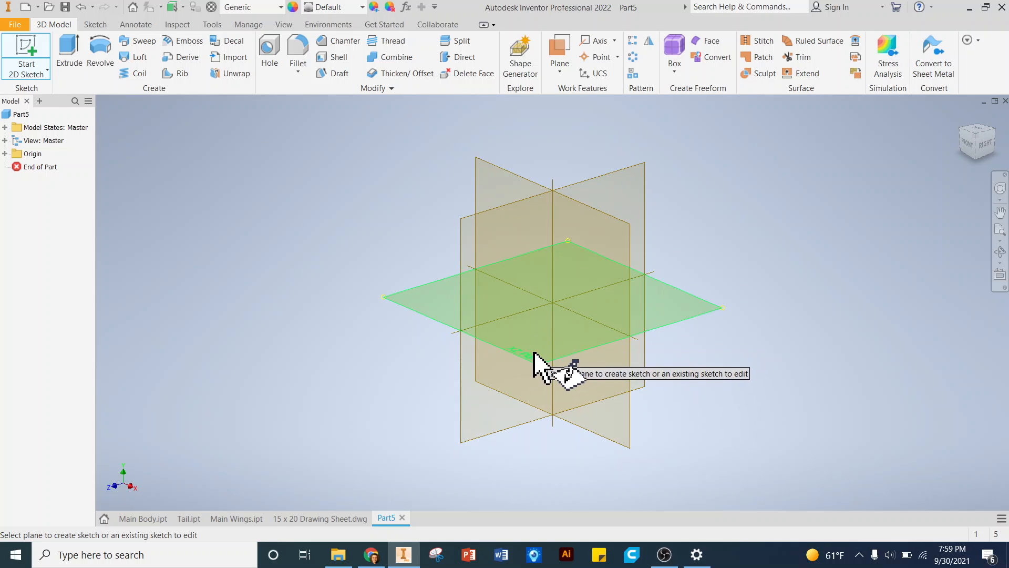
left_click(571, 342)
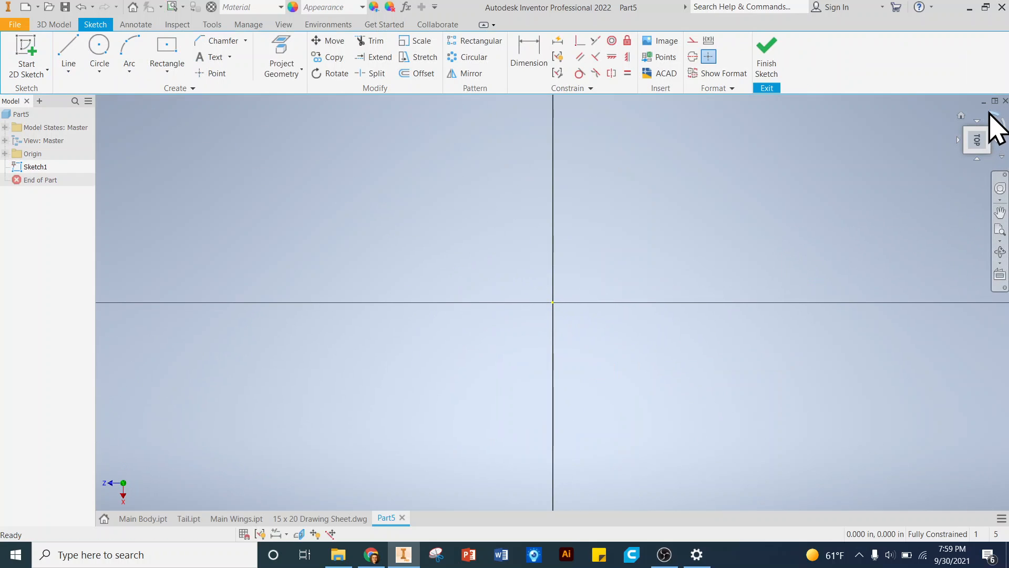
left_click(989, 124)
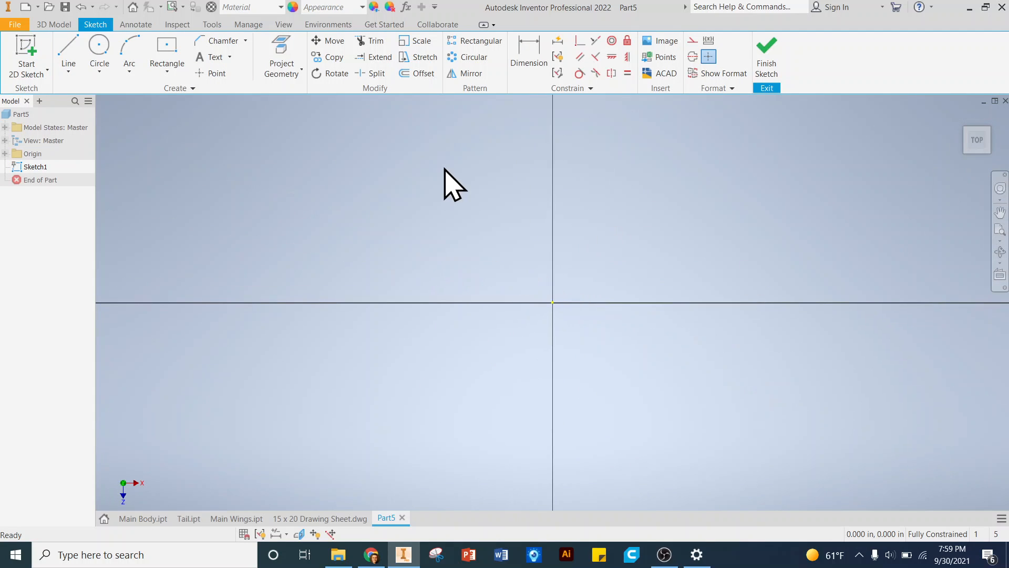
Step: Insert the image 368_1_P51D_Mustang_top_view (1) from Downloads into the sketch, roughly centred over the origin
left_click(660, 42)
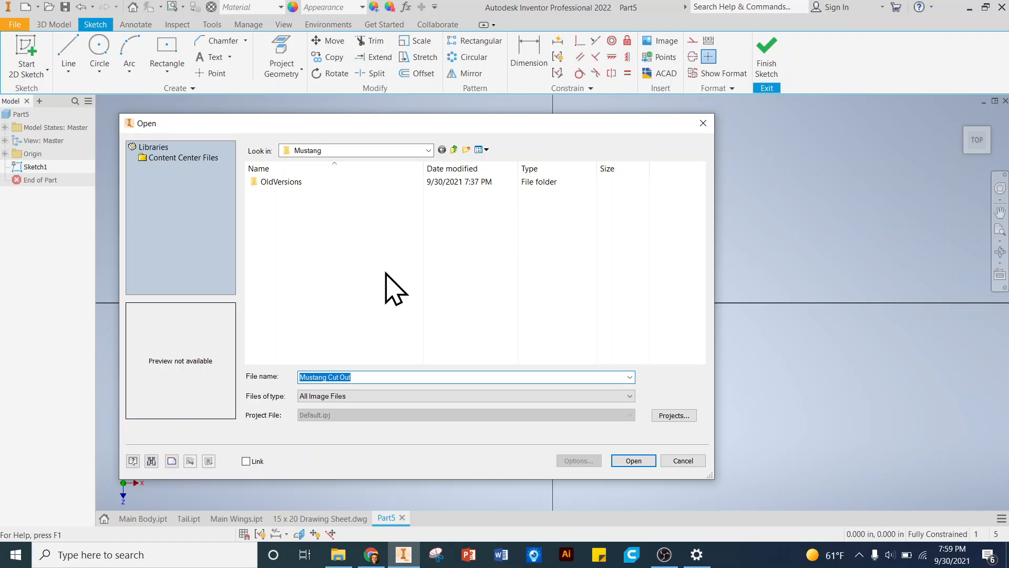
left_click(429, 150)
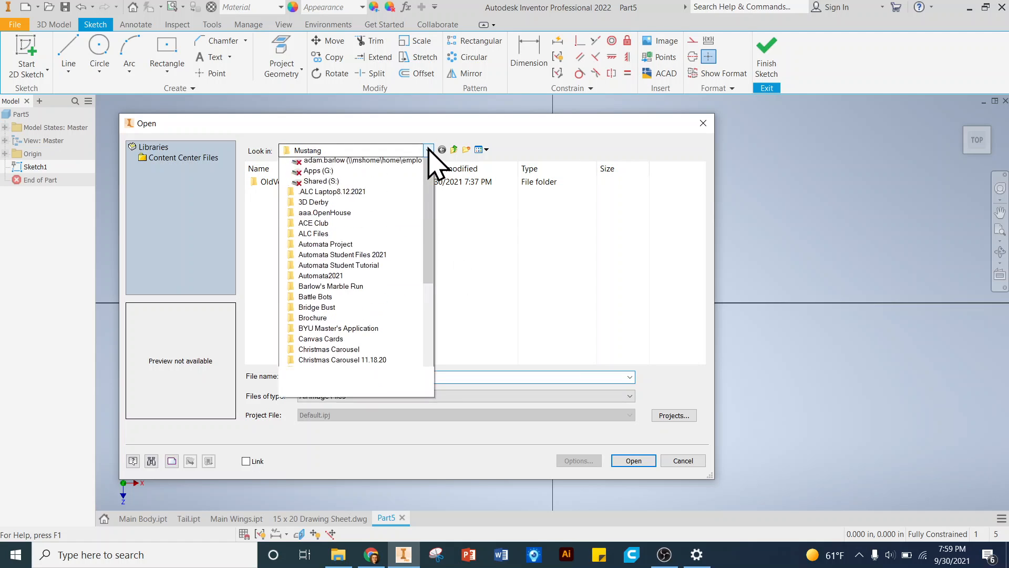
scroll(338, 203, "up", 2)
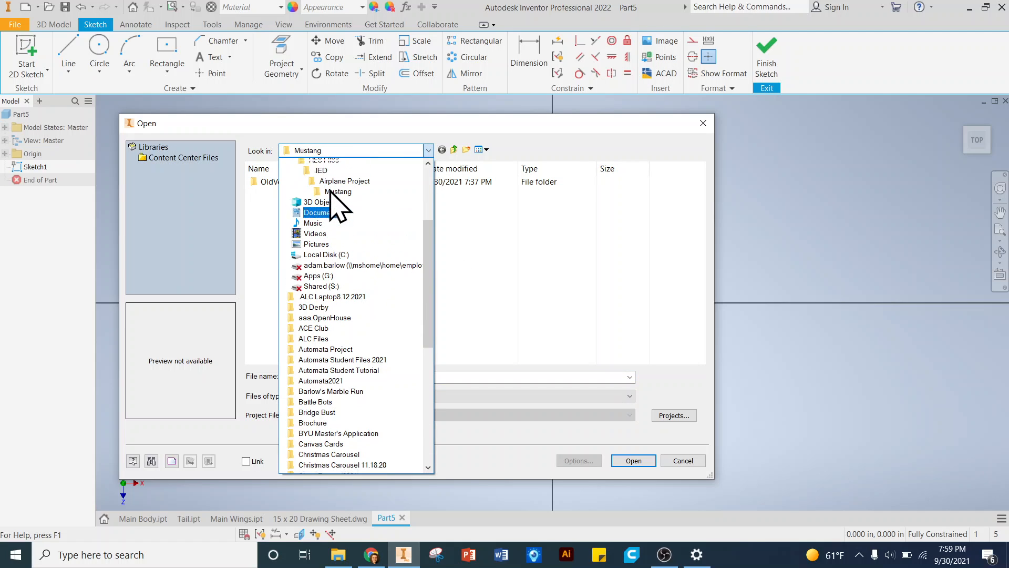
left_click(321, 174)
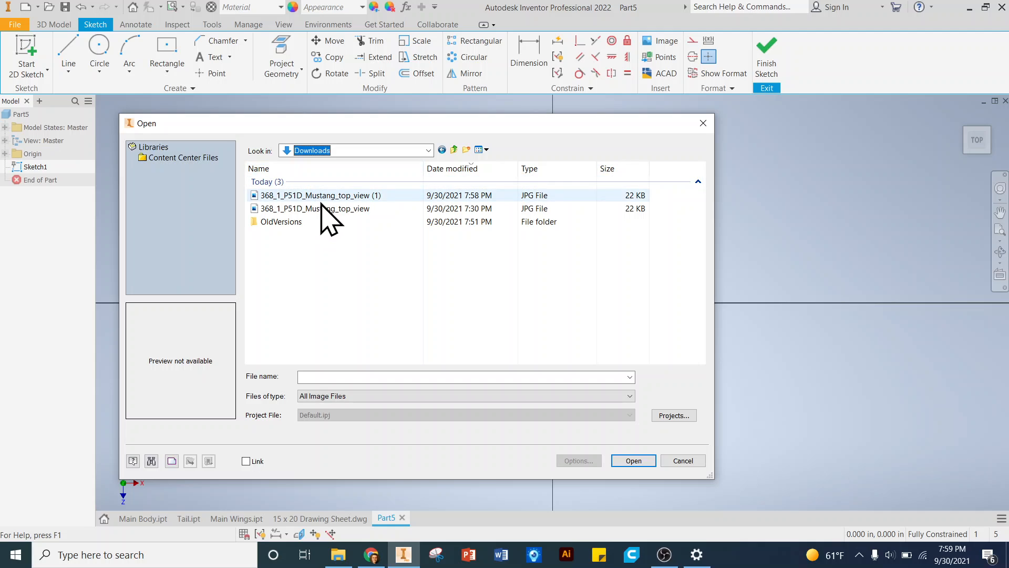
left_click(324, 196)
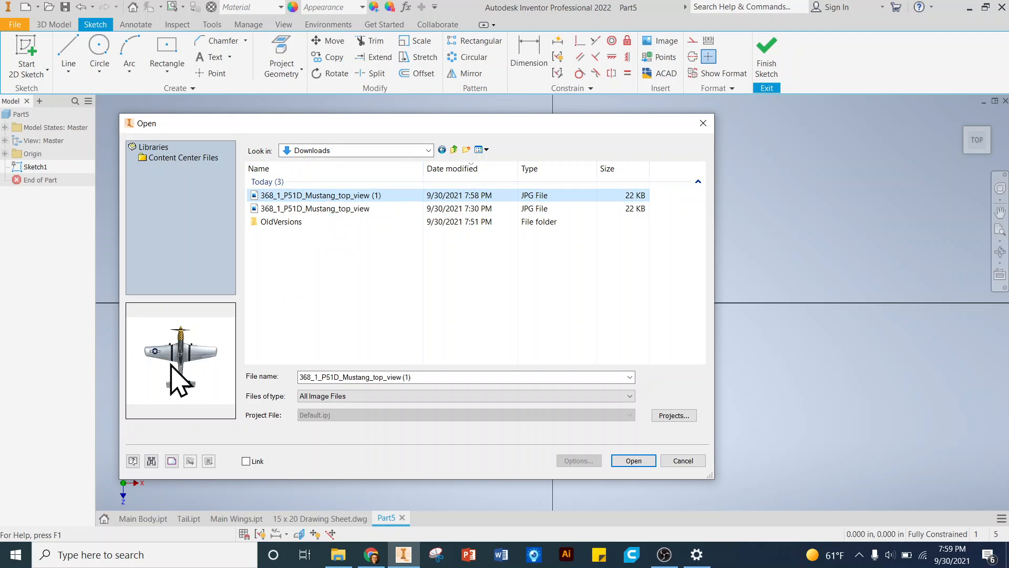
left_click(322, 207)
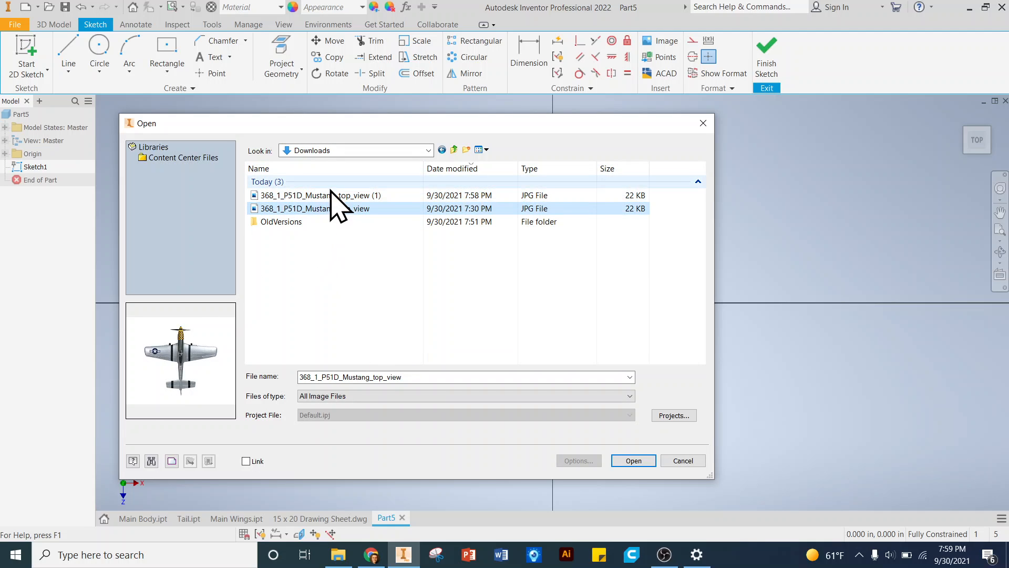
left_click(332, 195)
left_click(634, 462)
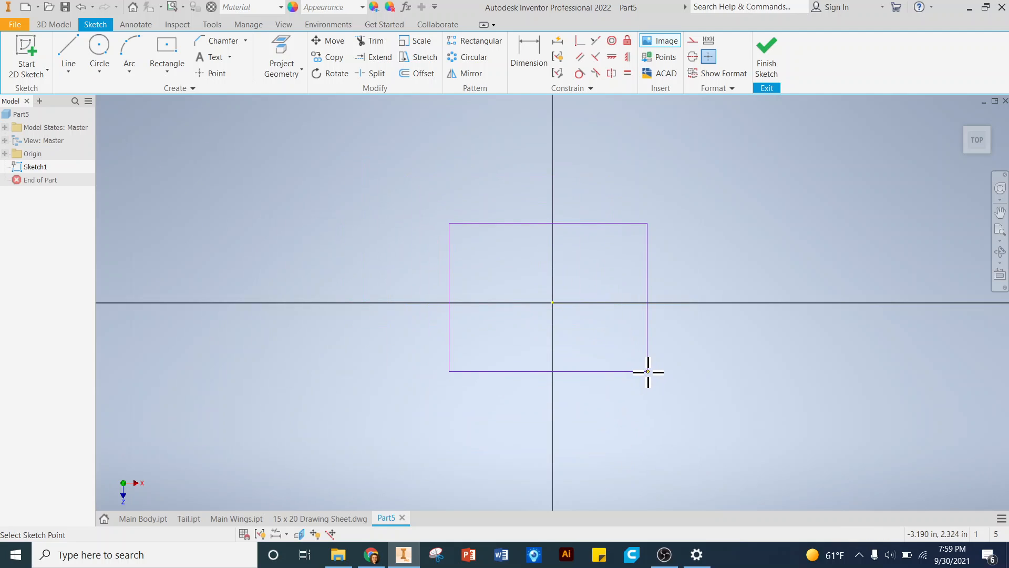
left_click(652, 377)
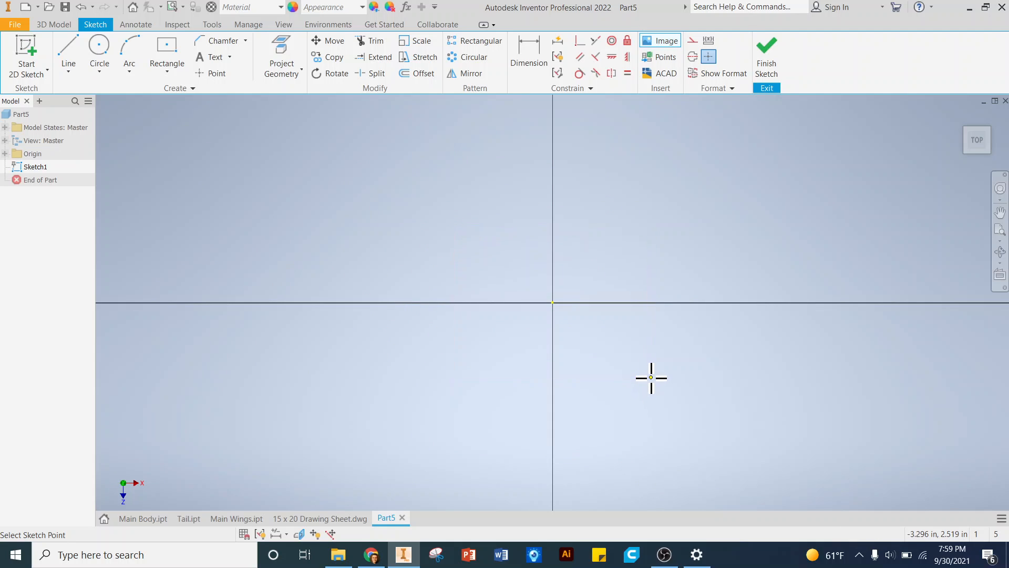
right_click(687, 322)
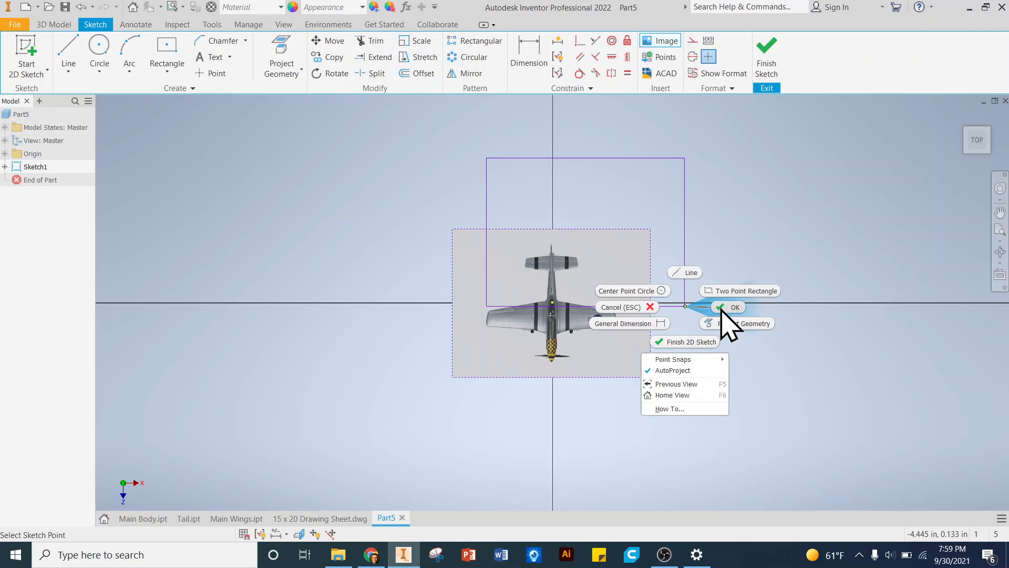
left_click(728, 321)
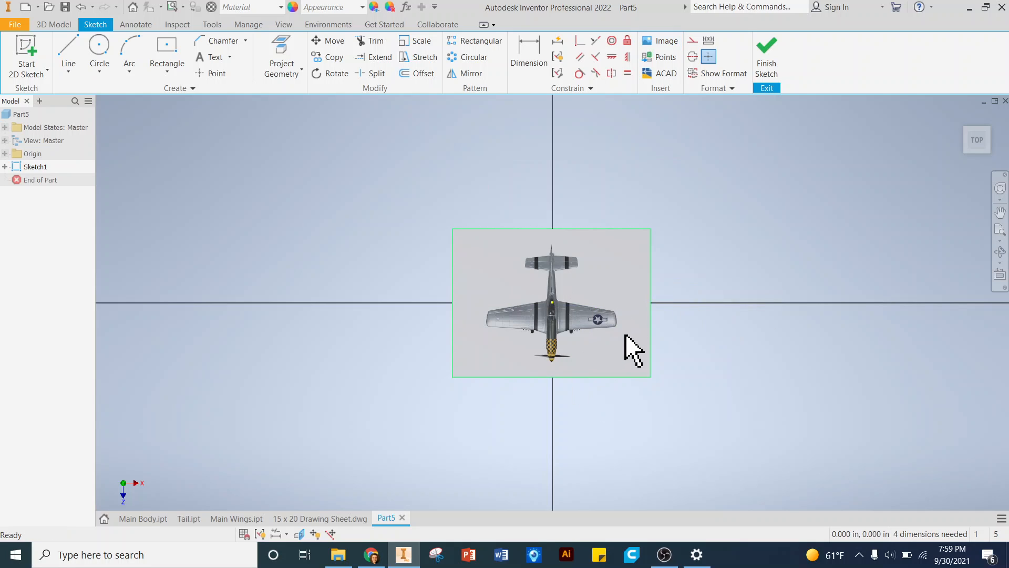
Step: Rotate the Mustang image 180 degrees about the sketch origin
scroll(591, 341, "up", 3)
scroll(583, 340, "down", 3)
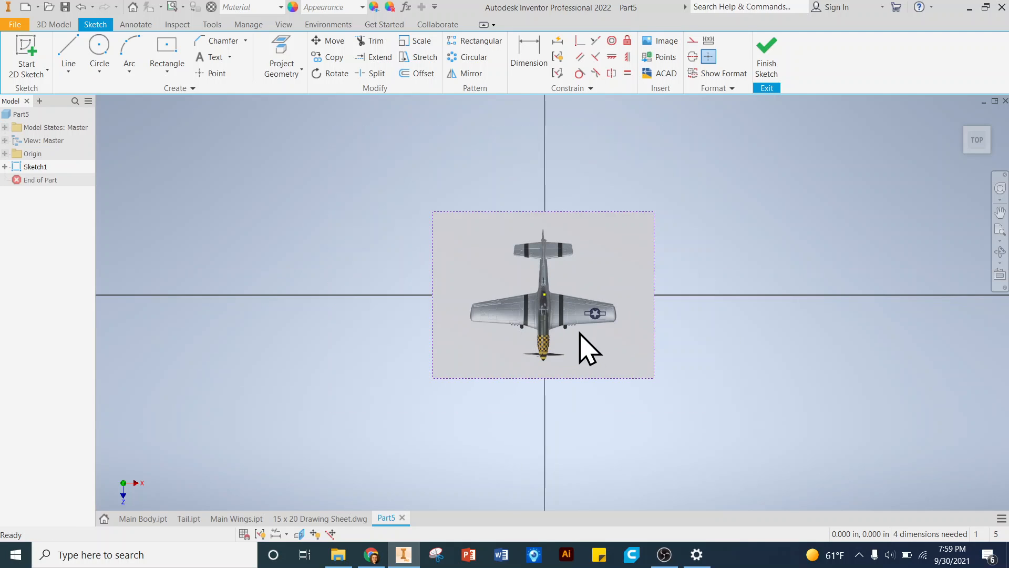
scroll(557, 312, "up", 3)
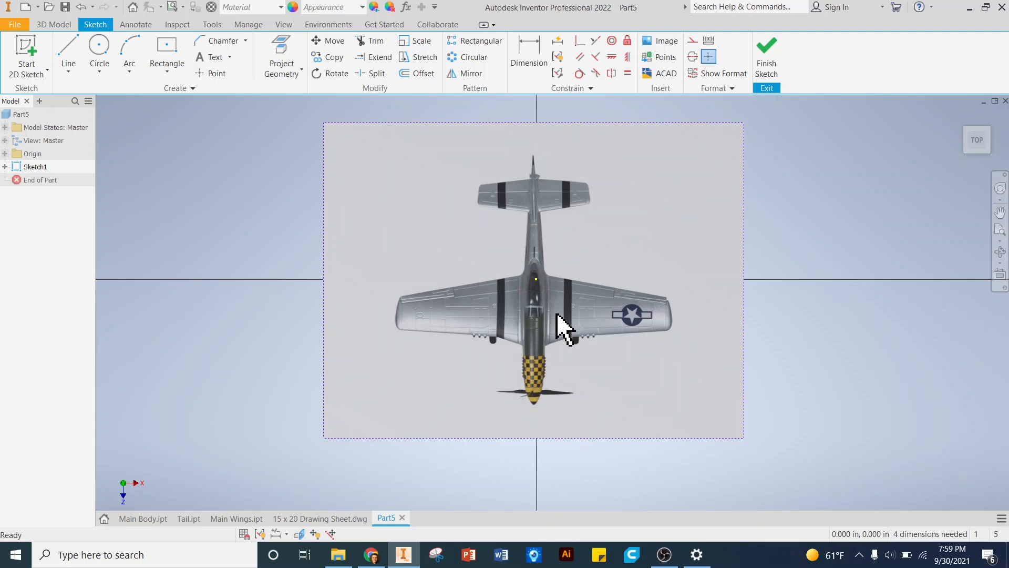
scroll(558, 316, "down", 2)
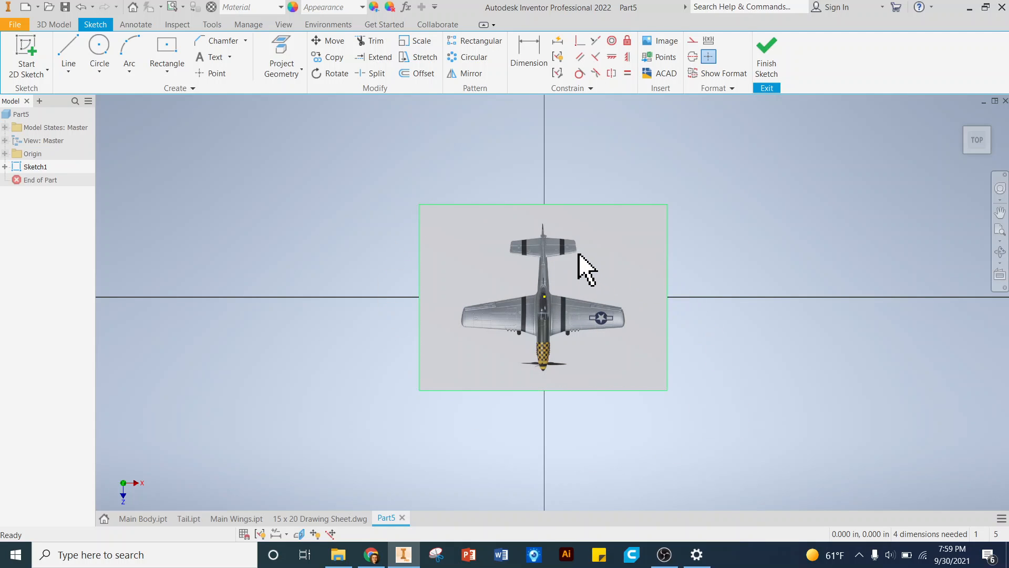
left_click(335, 76)
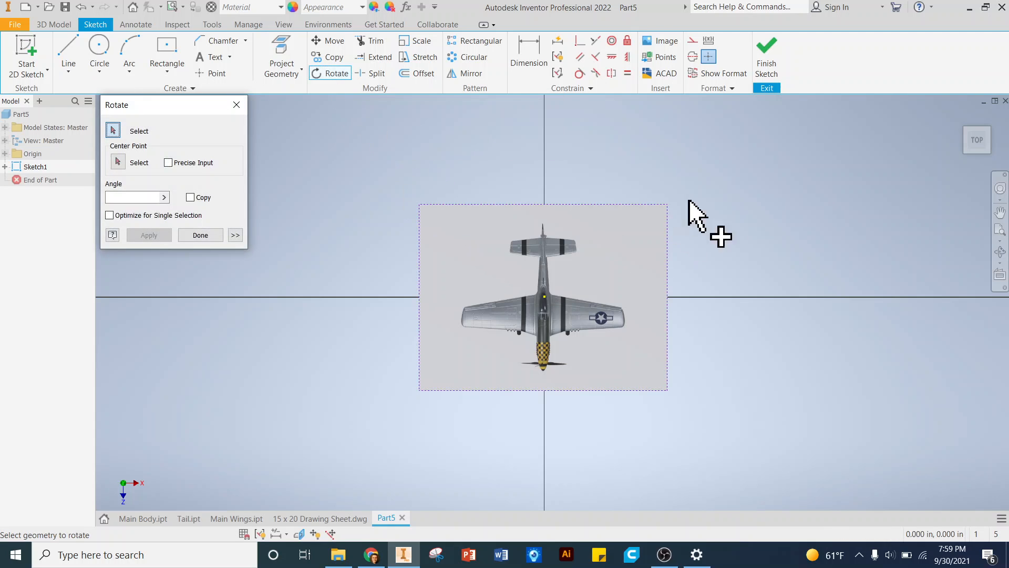
mouse_move(720, 180)
left_mouse_down()
mouse_move(638, 292)
mouse_move(353, 439)
left_mouse_up()
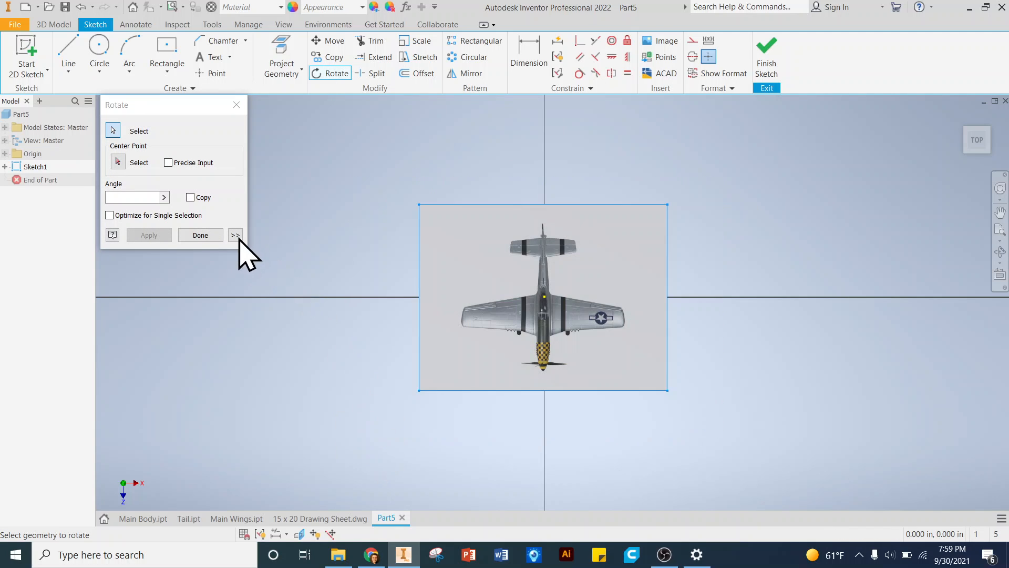
left_click_drag(169, 106, 319, 147)
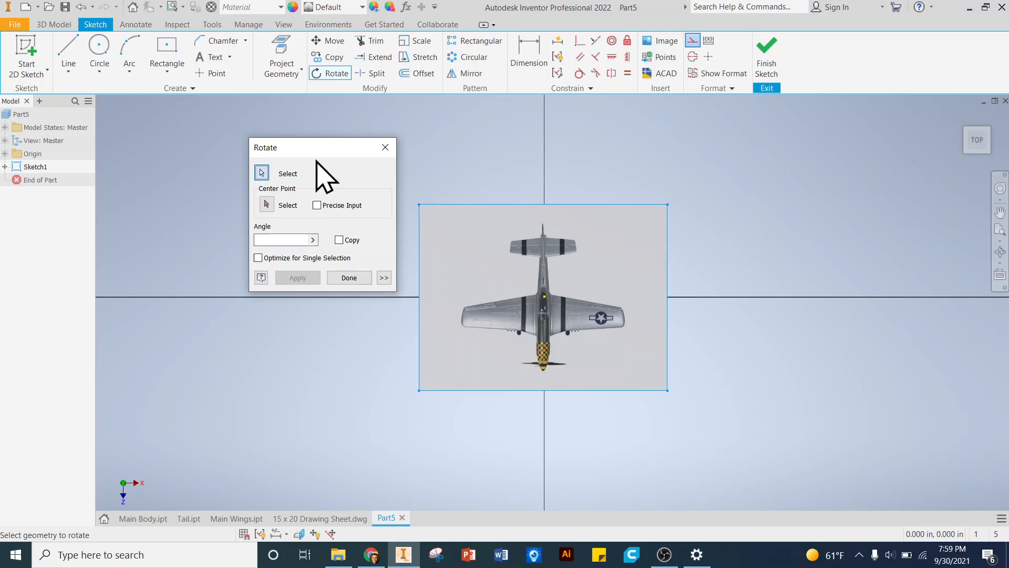
left_click(267, 205)
left_click(545, 298)
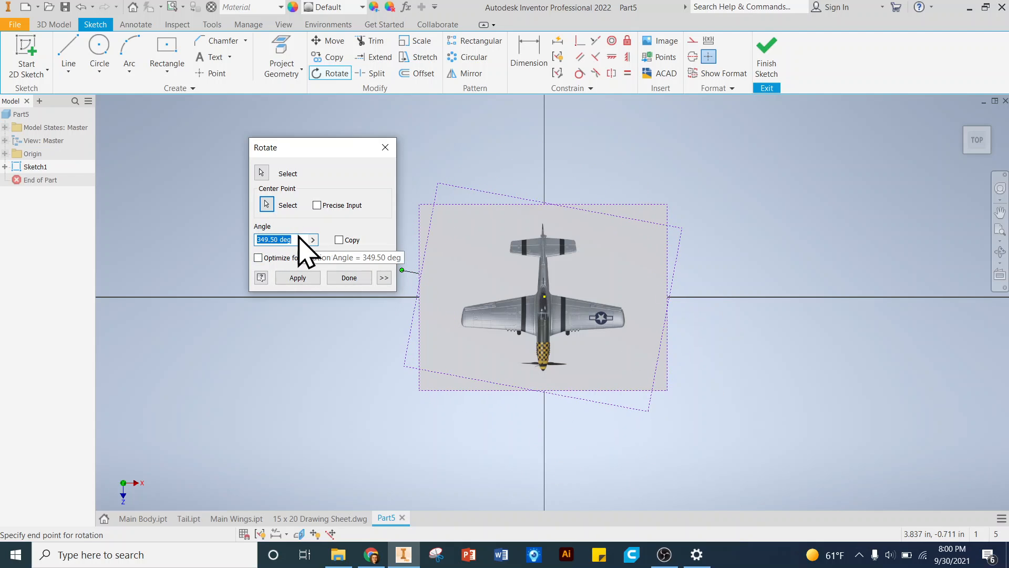
type("180")
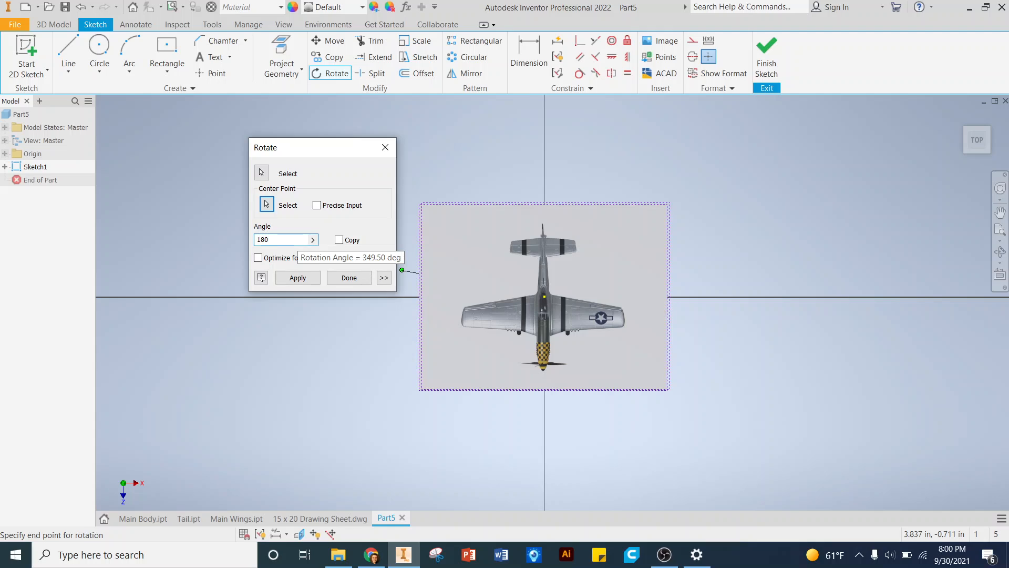
left_click(308, 278)
left_click(358, 279)
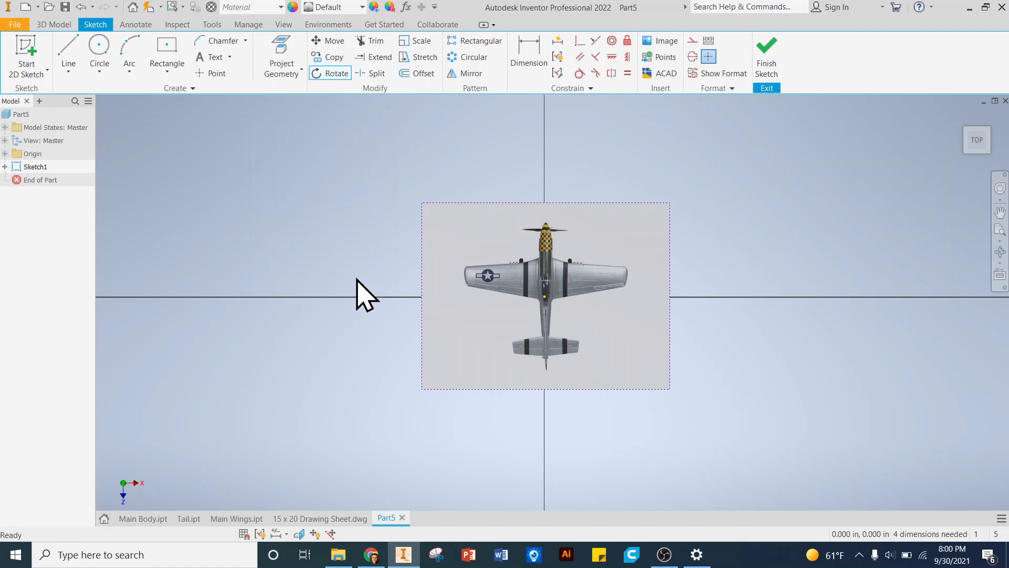
Step: Dimension the overall width of the Mustang image to 12 in between its two vertical edges
scroll(676, 293, "up", 4)
scroll(676, 293, "down", 3)
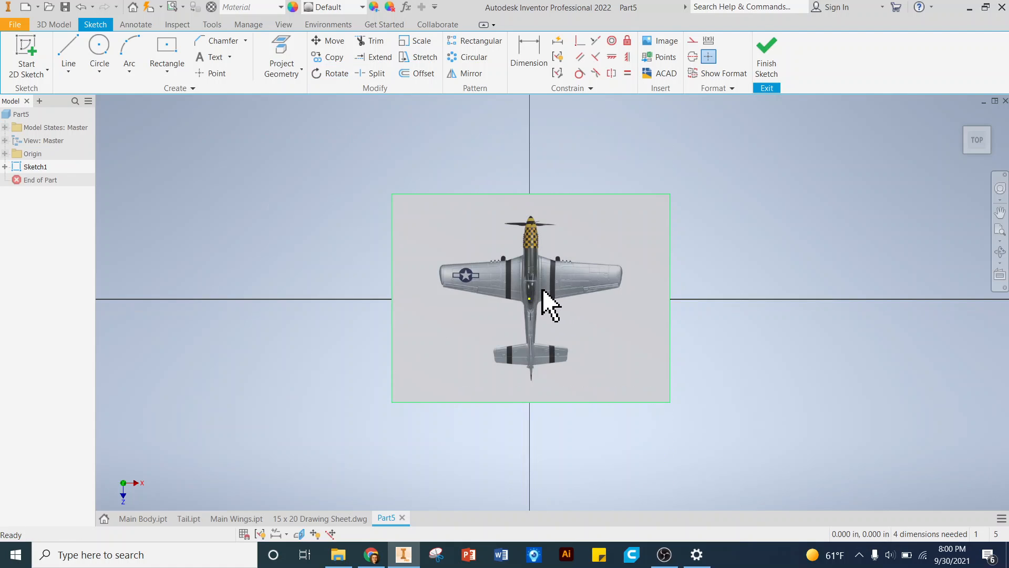
scroll(542, 289, "up", 4)
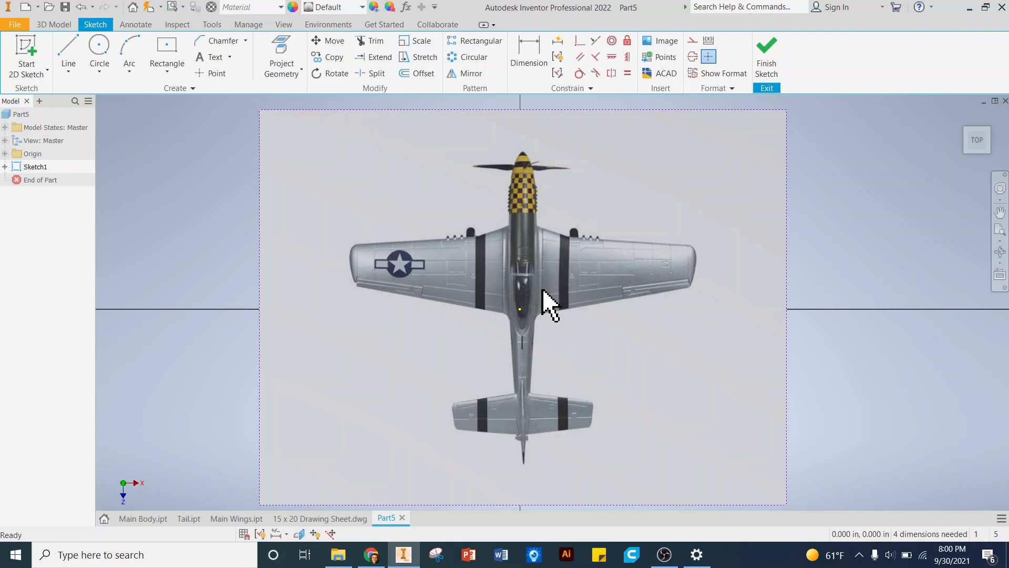
scroll(542, 289, "down", 3)
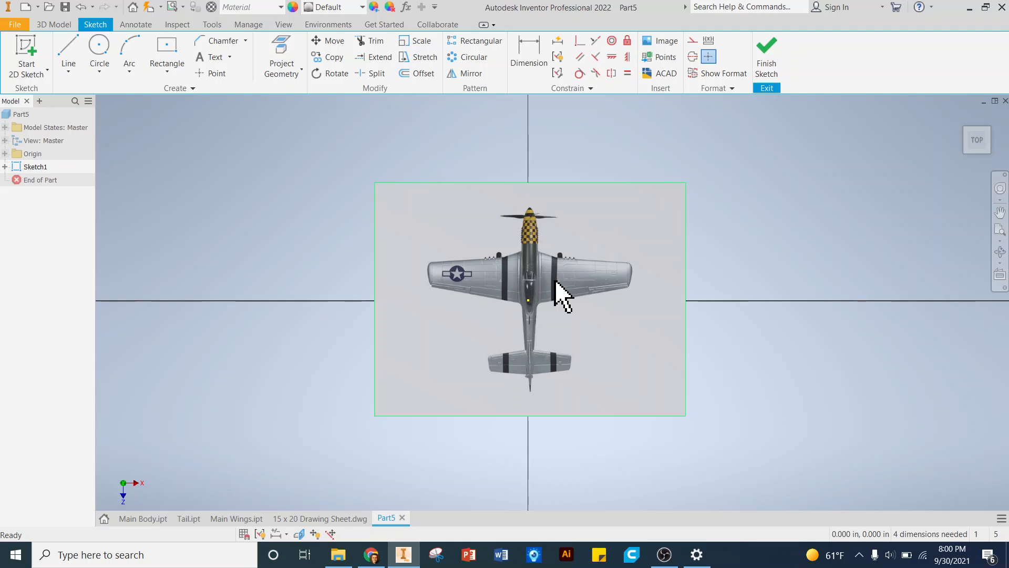
left_click(528, 71)
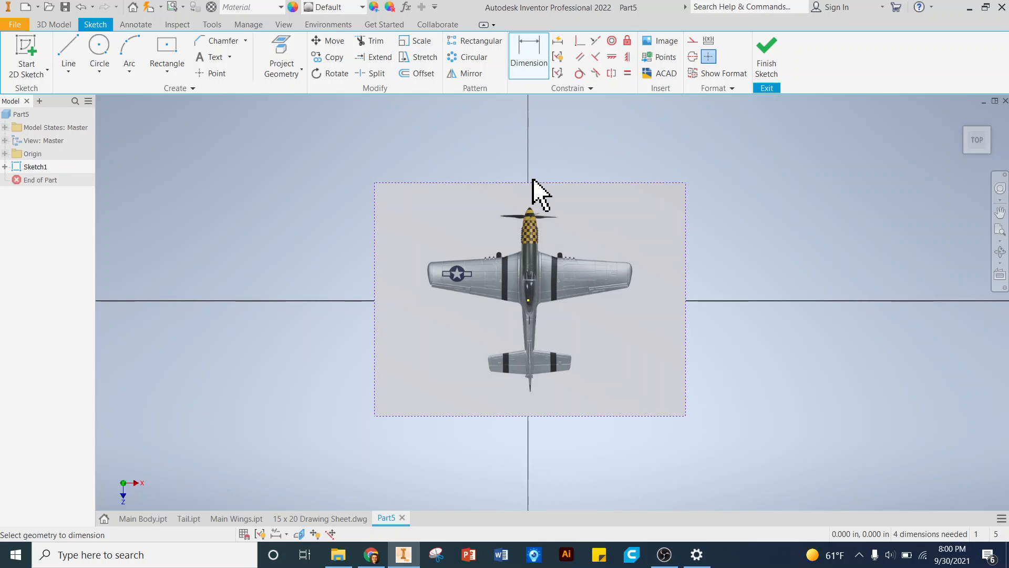
left_click(685, 244)
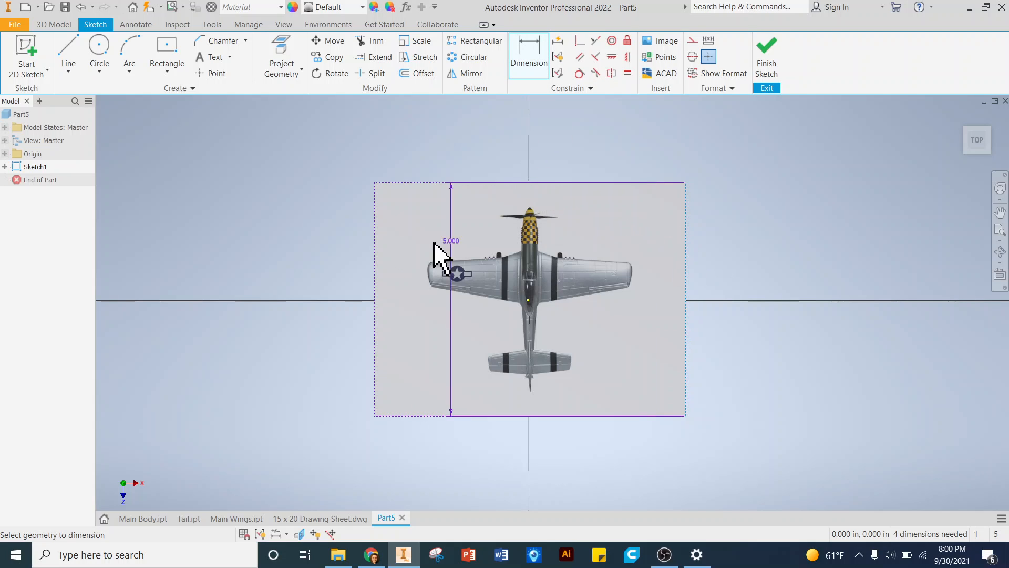
left_click(374, 247)
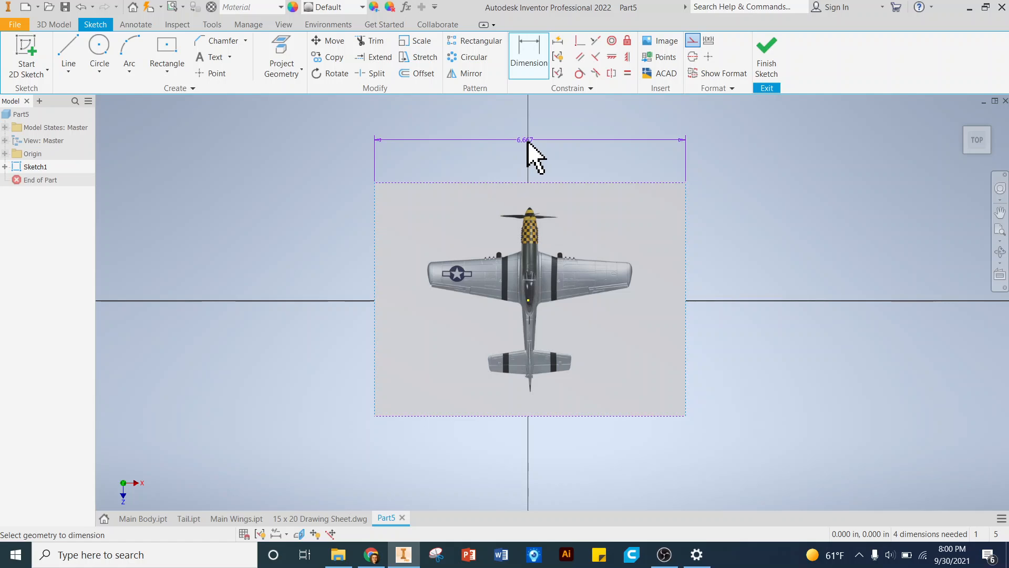
left_click(528, 142)
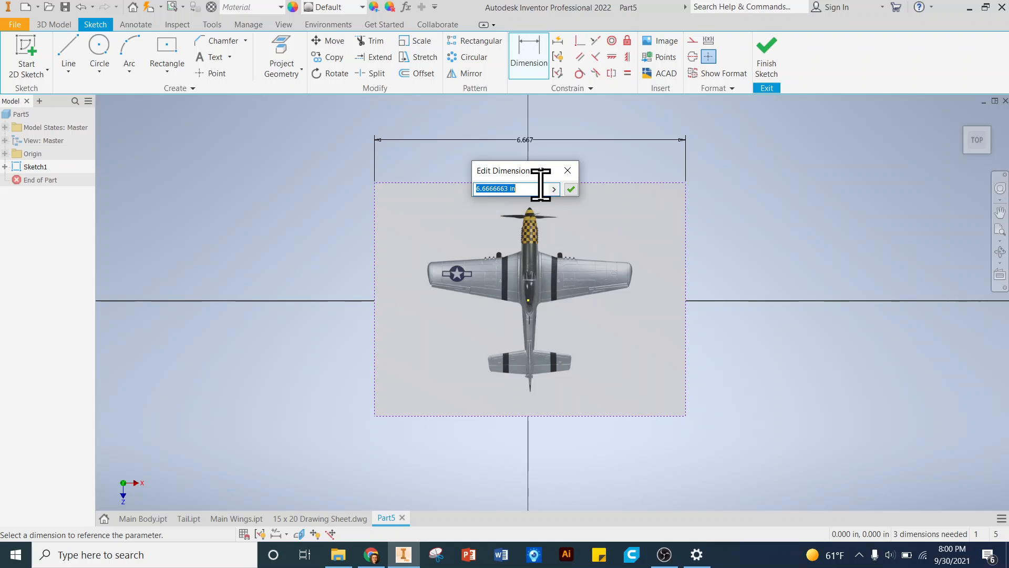
type("12")
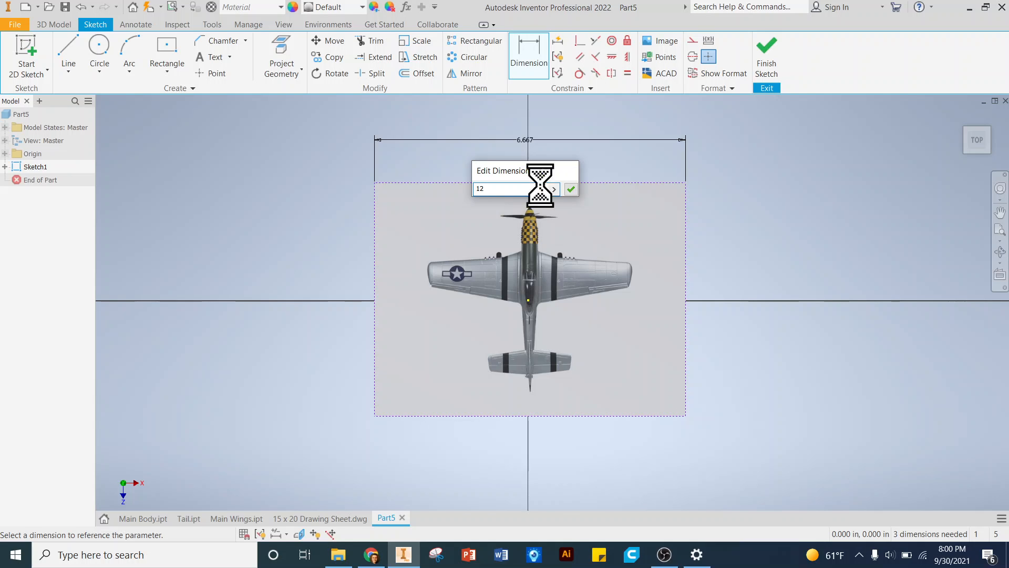
scroll(534, 225, "down", 5)
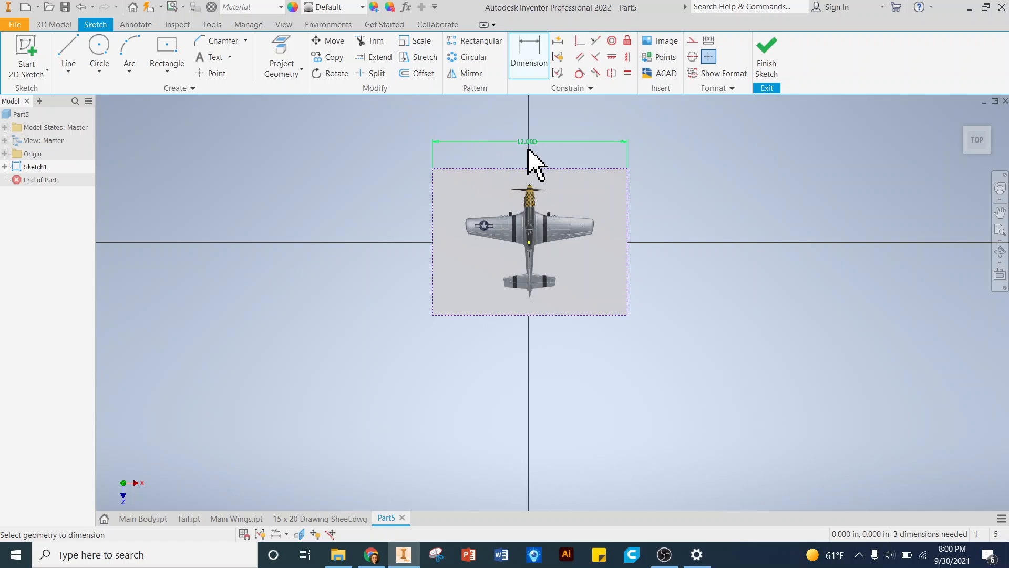
scroll(528, 150, "up", 3)
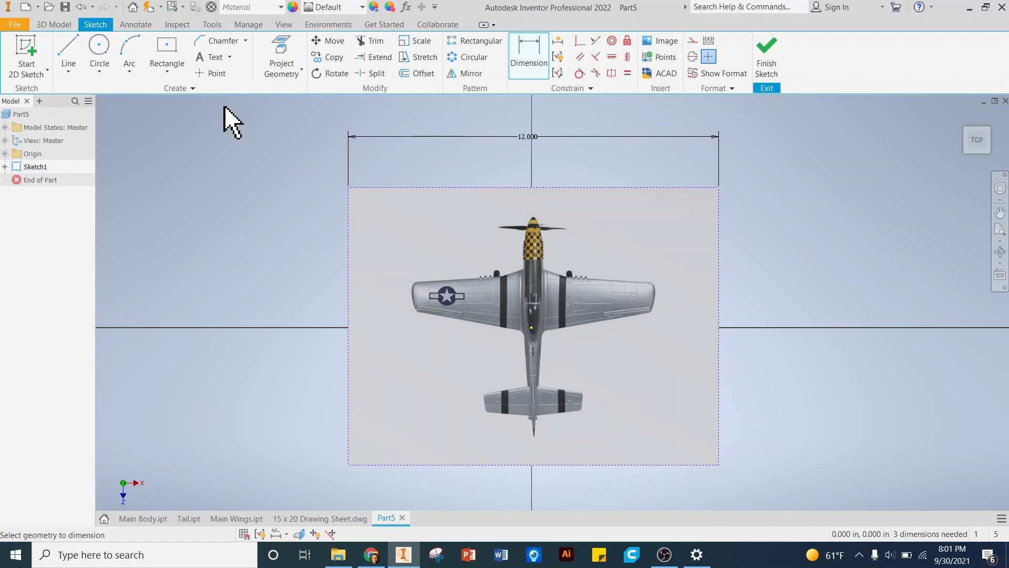
left_click(173, 59)
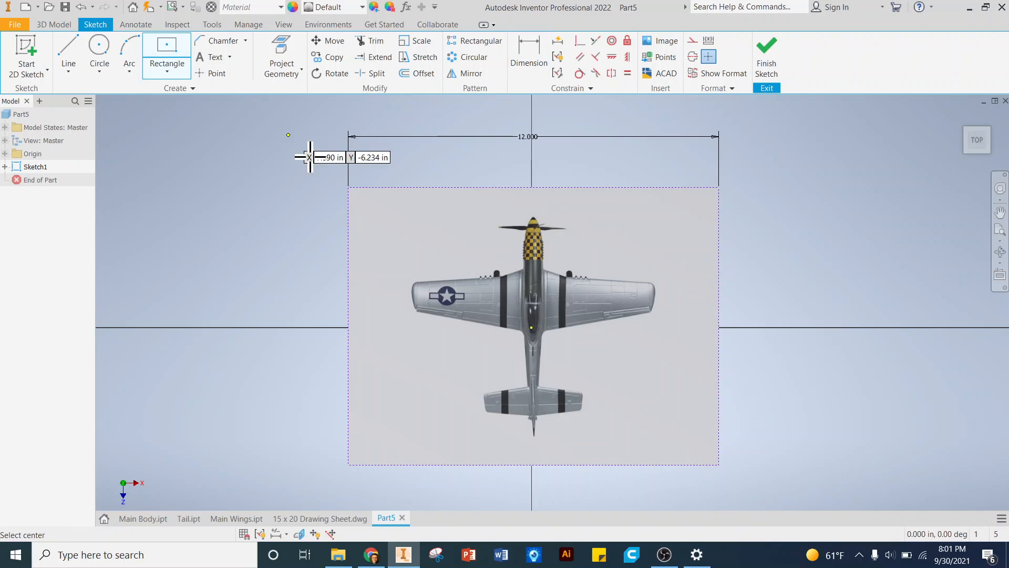
left_click(531, 327)
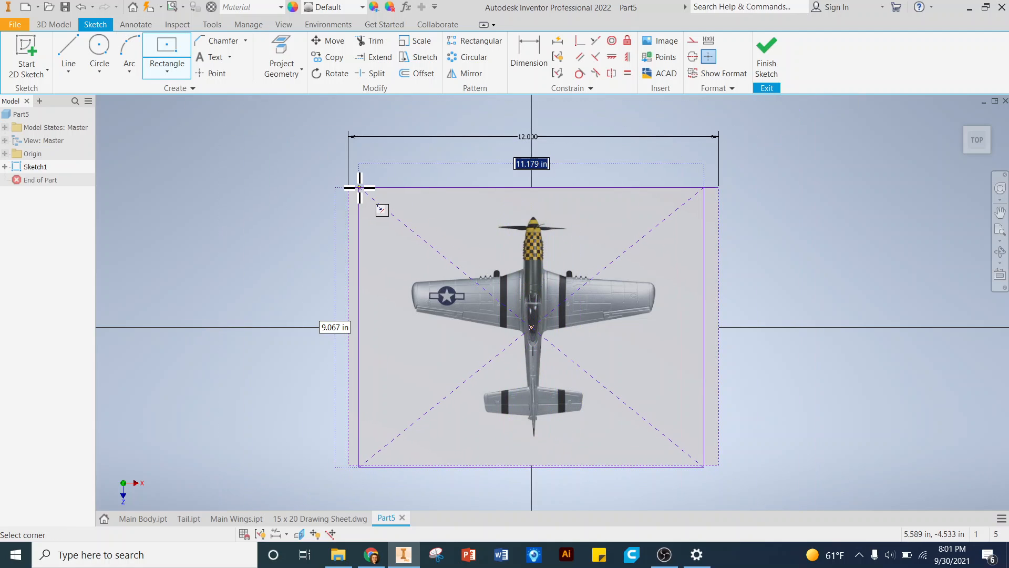
key("Escape")
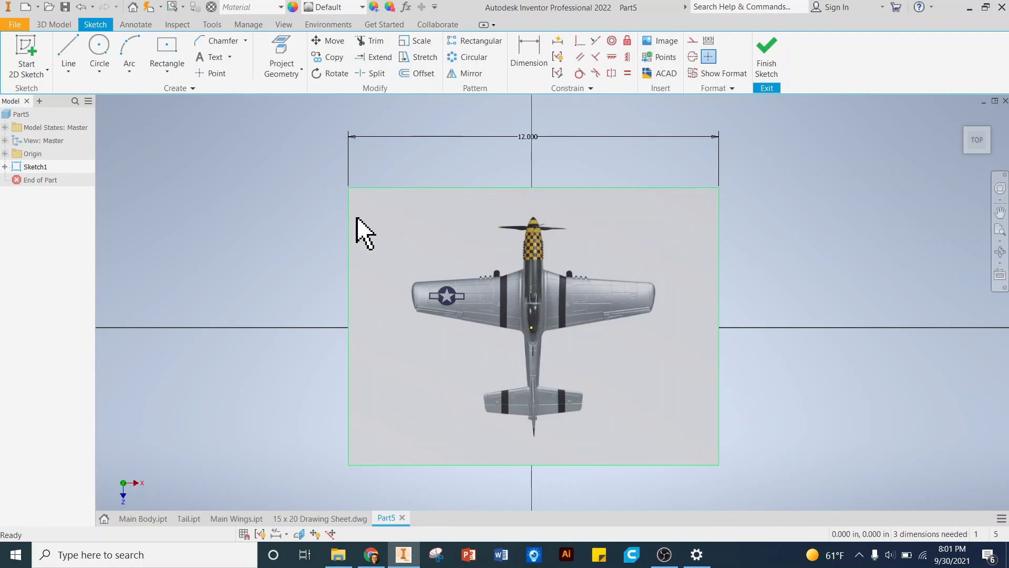
Step: Draw a two-point center rectangle over the fuselage, centred on the cockpit and reaching from just ahead of the nose to the tailplane
left_click(183, 69)
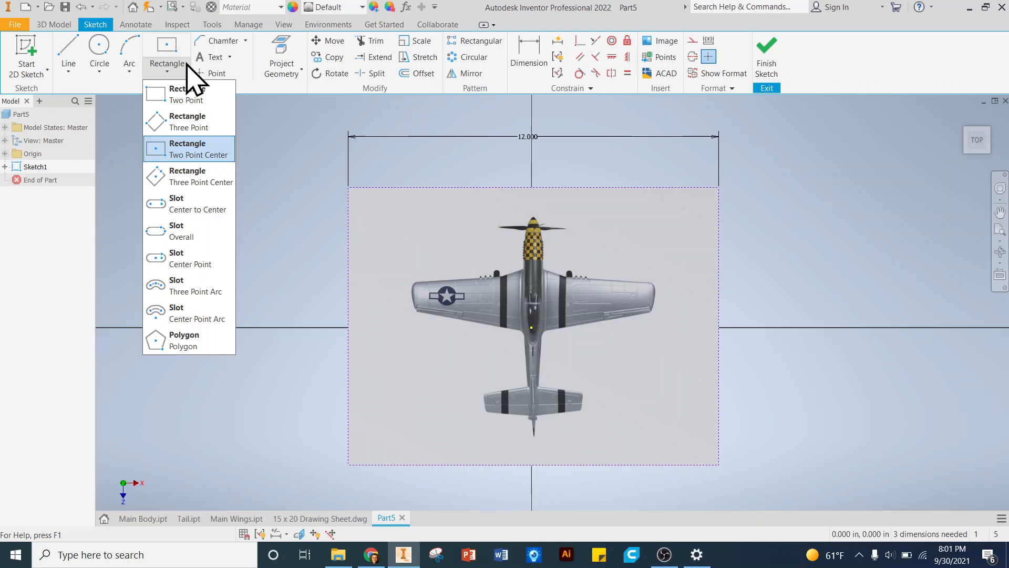
left_click(179, 155)
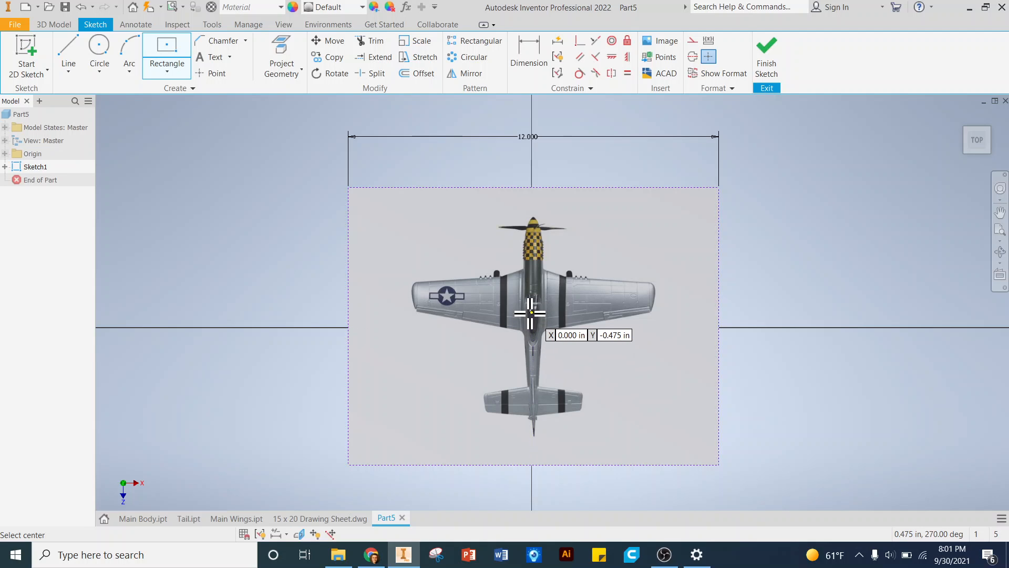
scroll(533, 314, "up", 2)
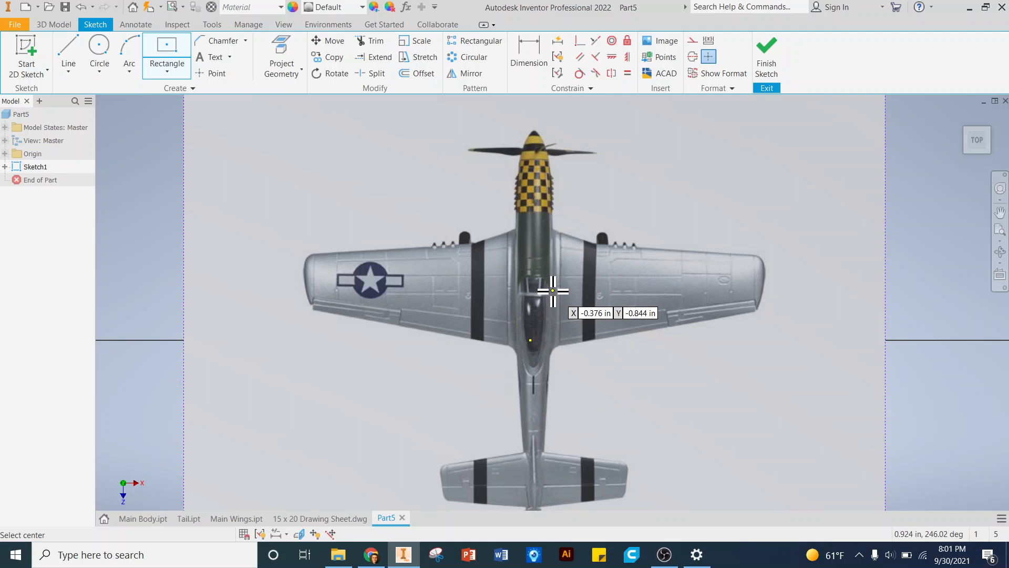
scroll(547, 289, "down", 2)
scroll(525, 309, "up", 4)
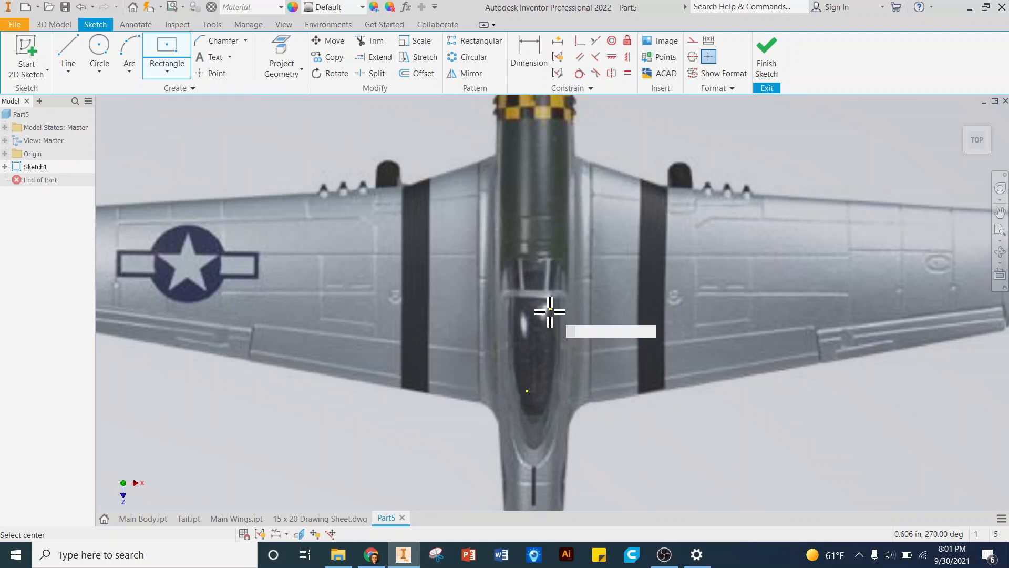
scroll(534, 313, "down", 2)
scroll(534, 313, "down", 2)
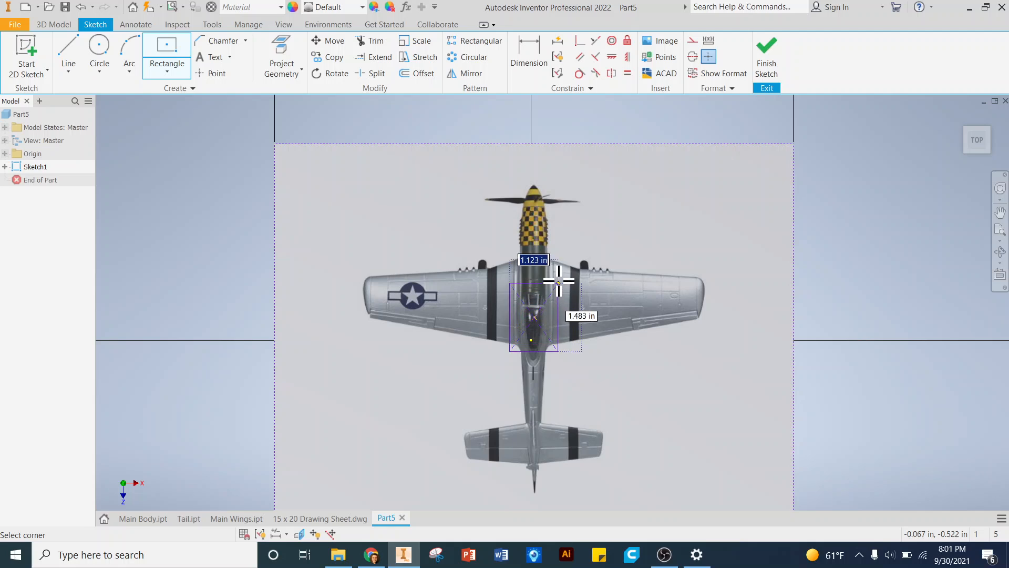
left_click(548, 178)
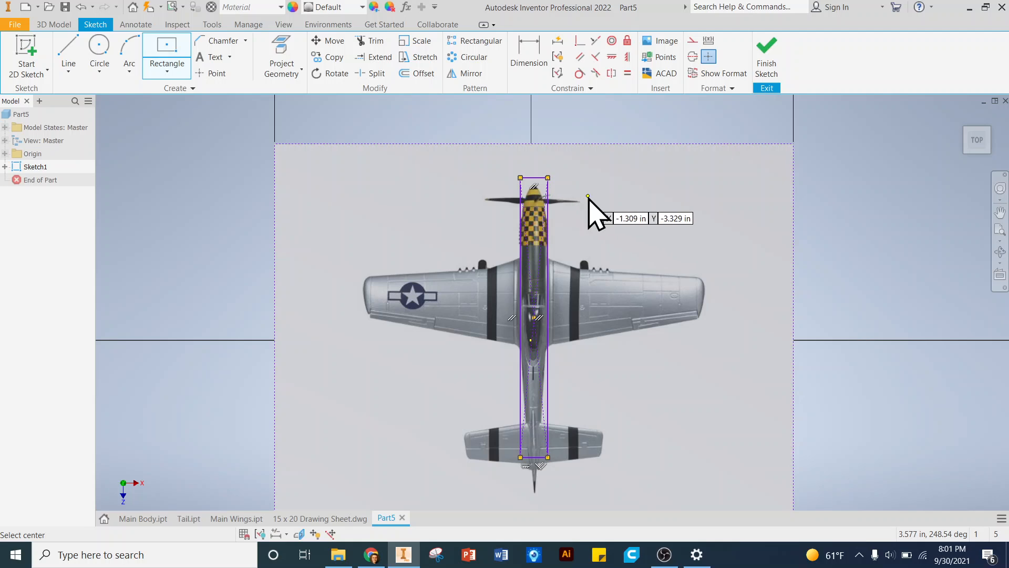
right_click(597, 213)
left_click(637, 210)
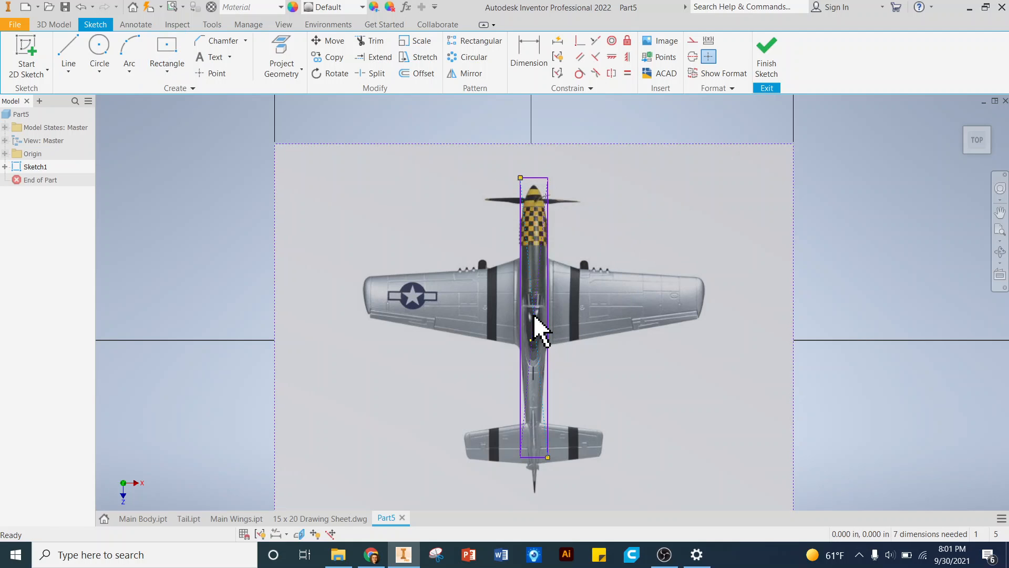
Step: Adjust the rectangle to span from the spinner tip to the rear of the tailplane, about 0.66 in wide around the fuselage
left_click_drag(534, 316, 536, 347)
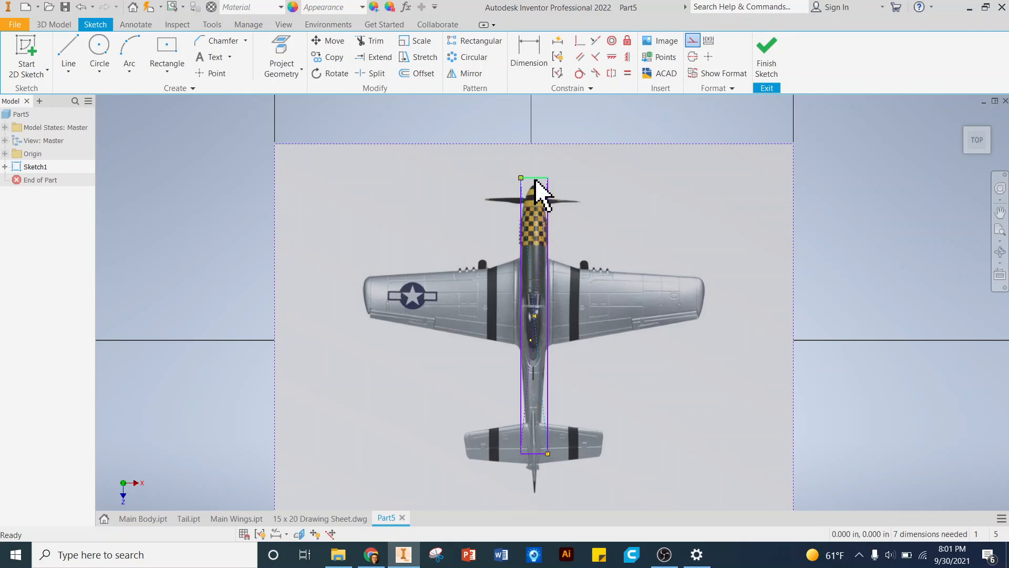
left_click_drag(535, 180, 536, 191)
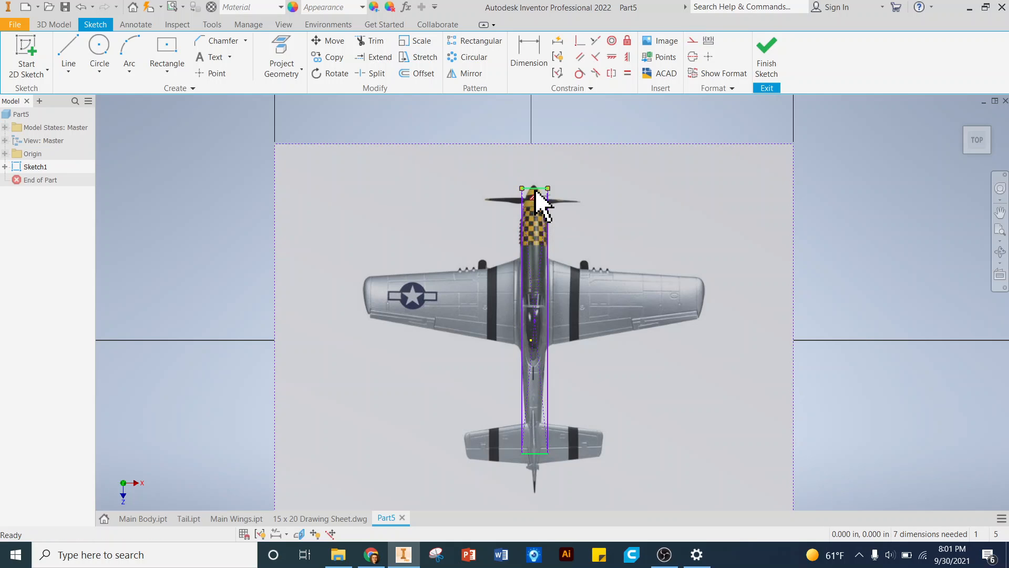
mouse_move(538, 455)
left_mouse_down()
mouse_move(542, 492)
mouse_move(541, 467)
left_mouse_up()
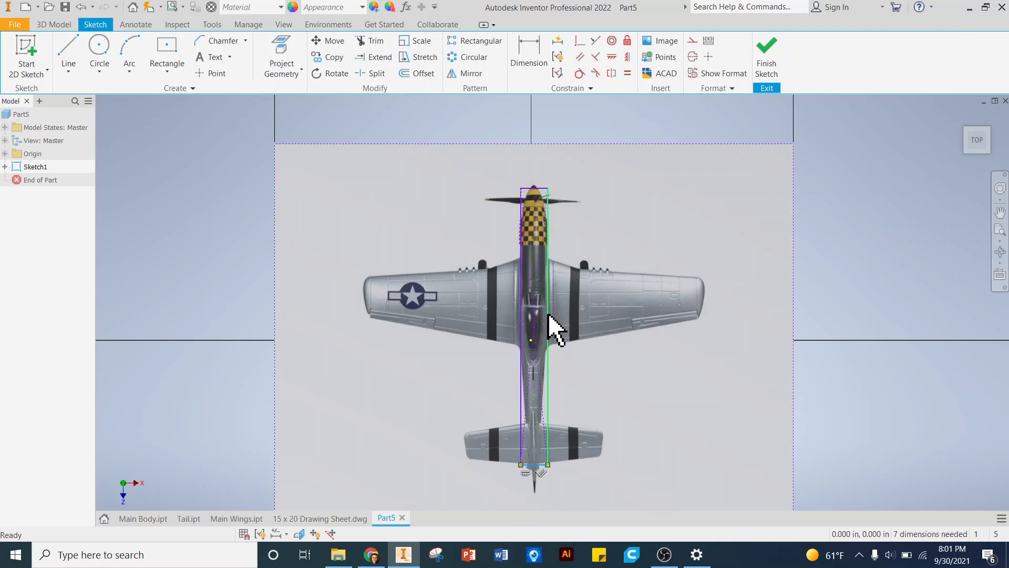
scroll(552, 318, "up", 3)
scroll(526, 310, "down", 3)
scroll(484, 216, "up", 3)
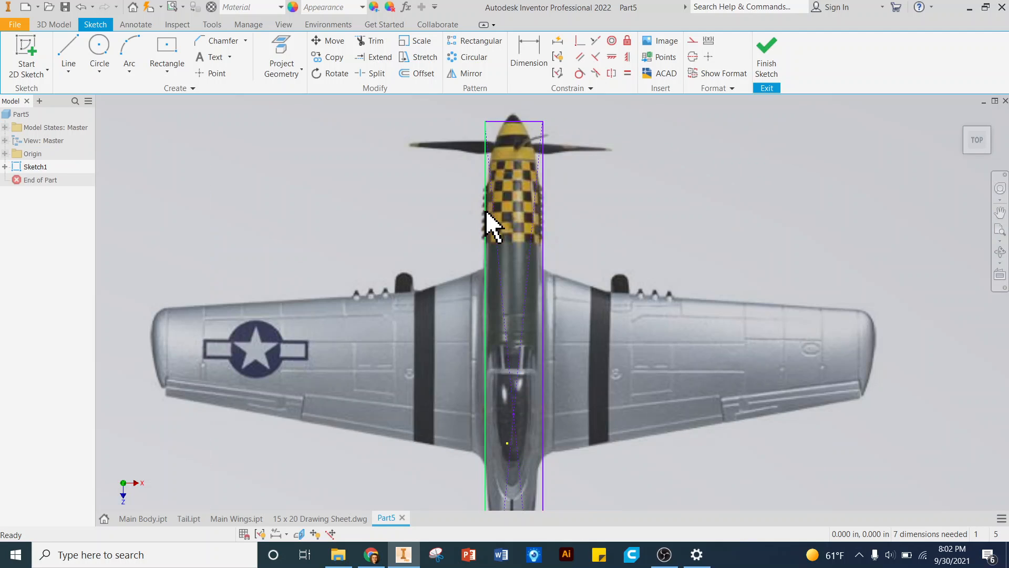
left_click_drag(486, 232, 488, 240)
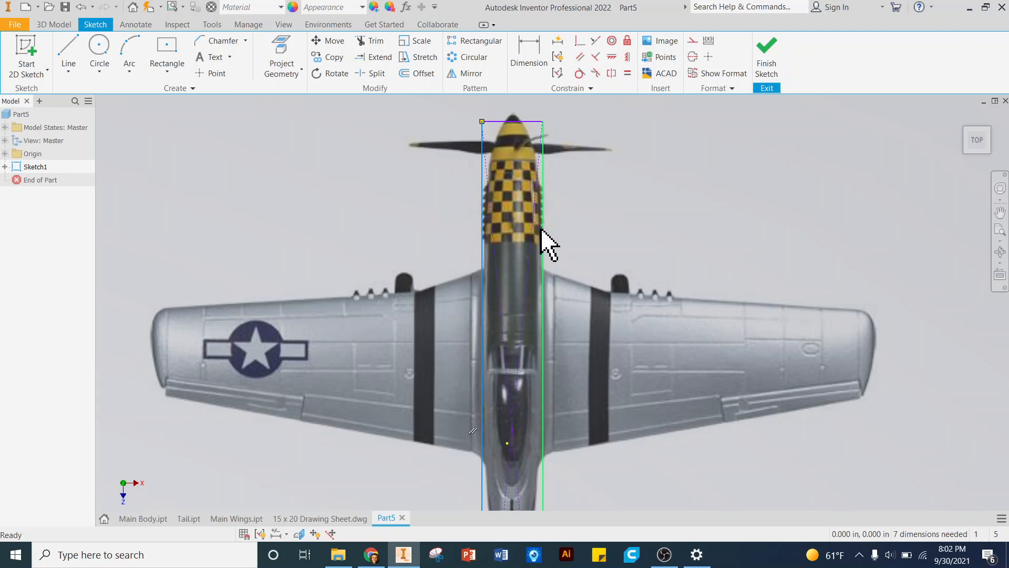
scroll(541, 232, "down", 5)
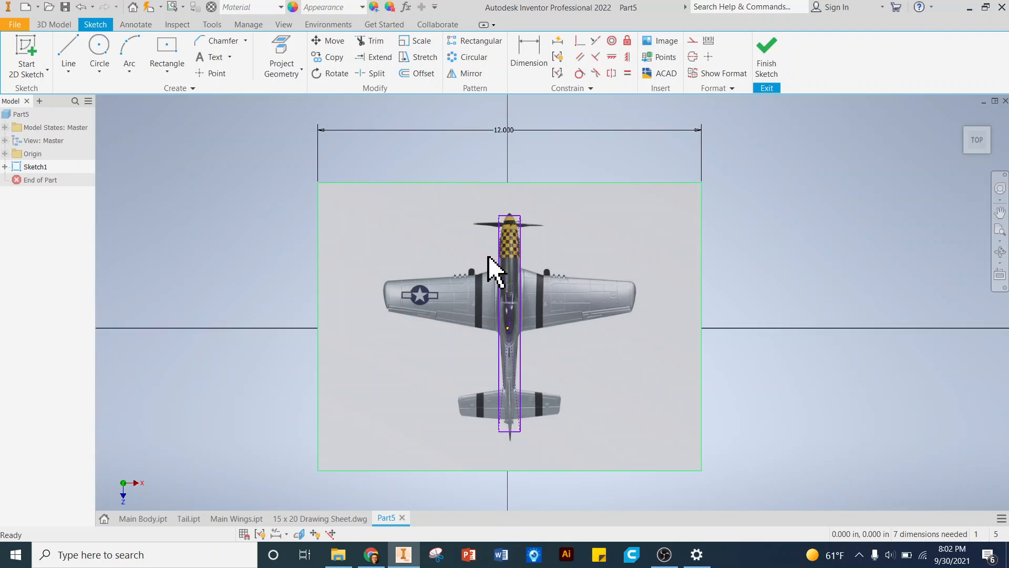
Step: Dimension the fuselage rectangle's width at its nose end to 0.75 in
scroll(489, 257, "up", 3)
left_click(529, 51)
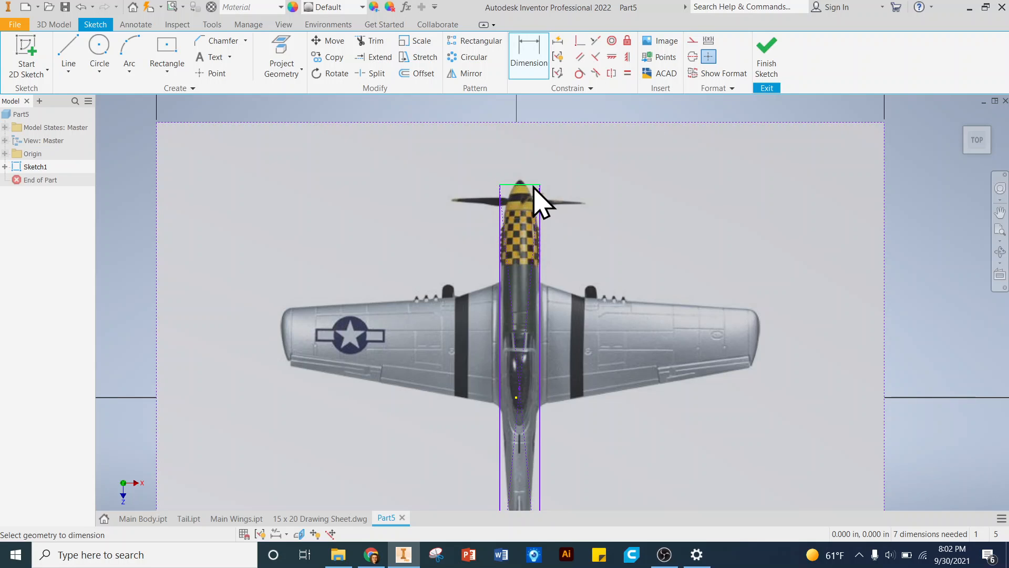
left_click(527, 148)
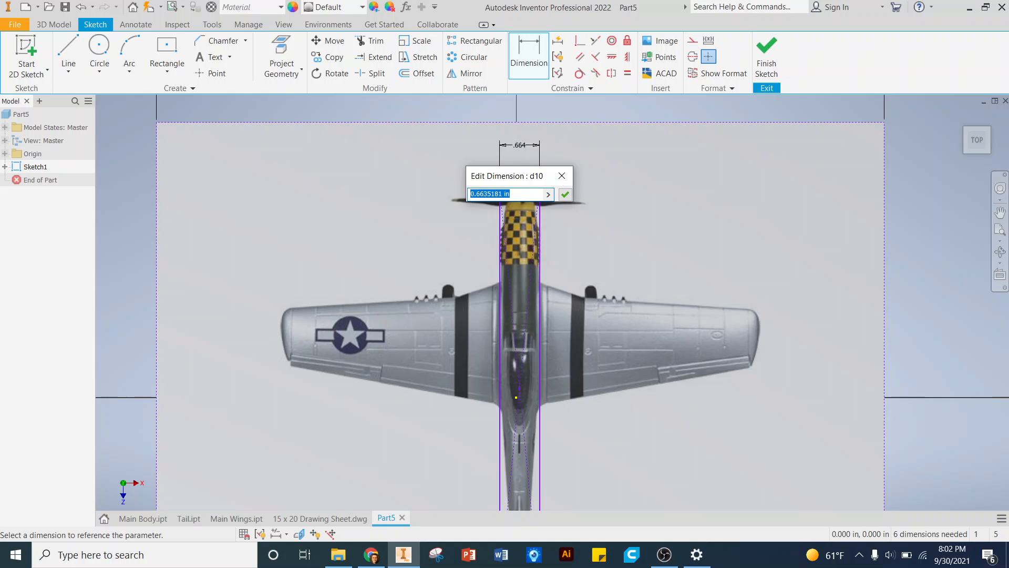
key("Return")
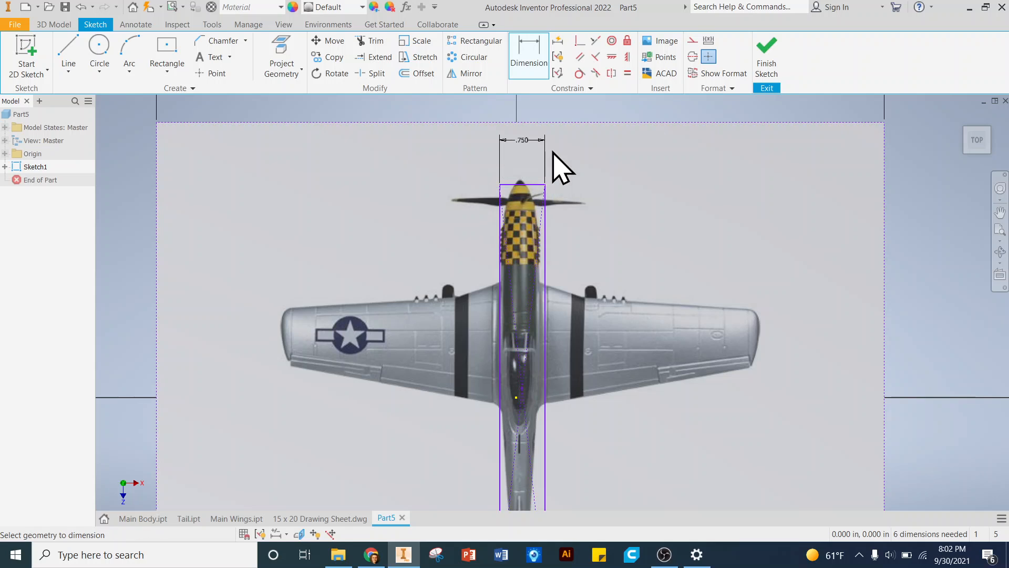
Step: Shift the 0.75 in wide rectangle slightly to the left so that it is centred over the fuselage
scroll(537, 244, "down", 2)
scroll(540, 243, "up", 3)
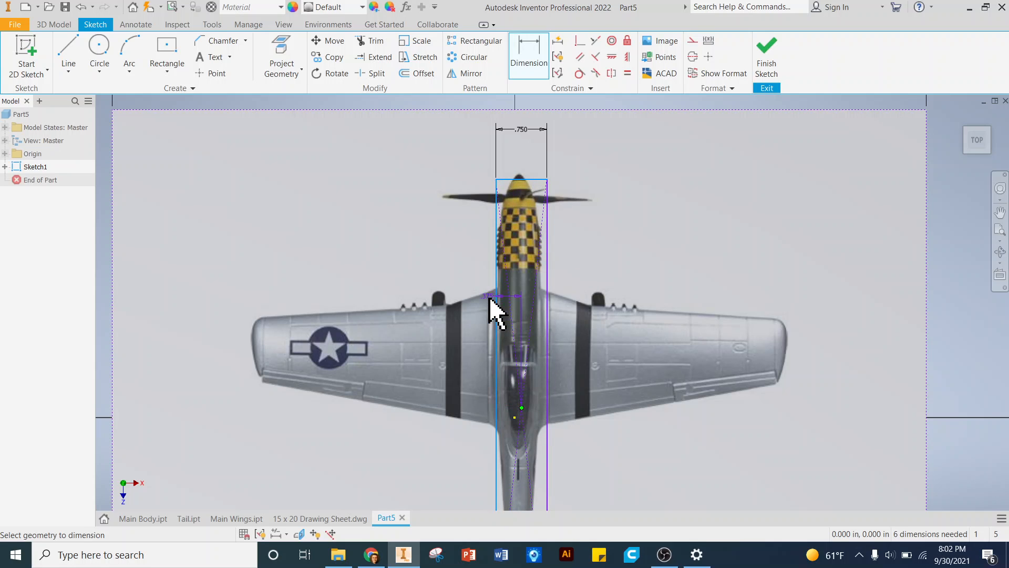
right_click(611, 247)
left_click(654, 245)
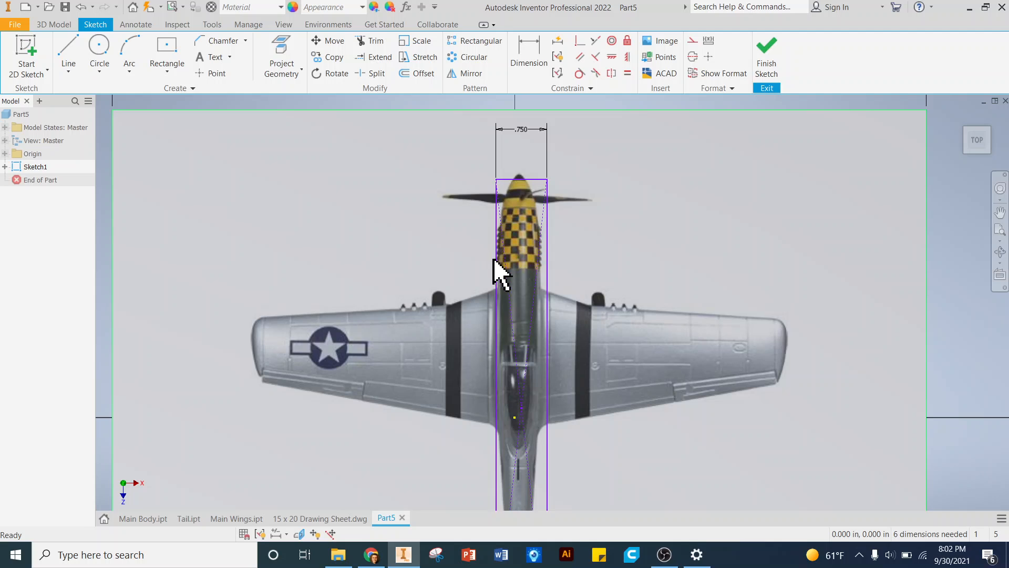
left_click_drag(493, 260, 496, 264)
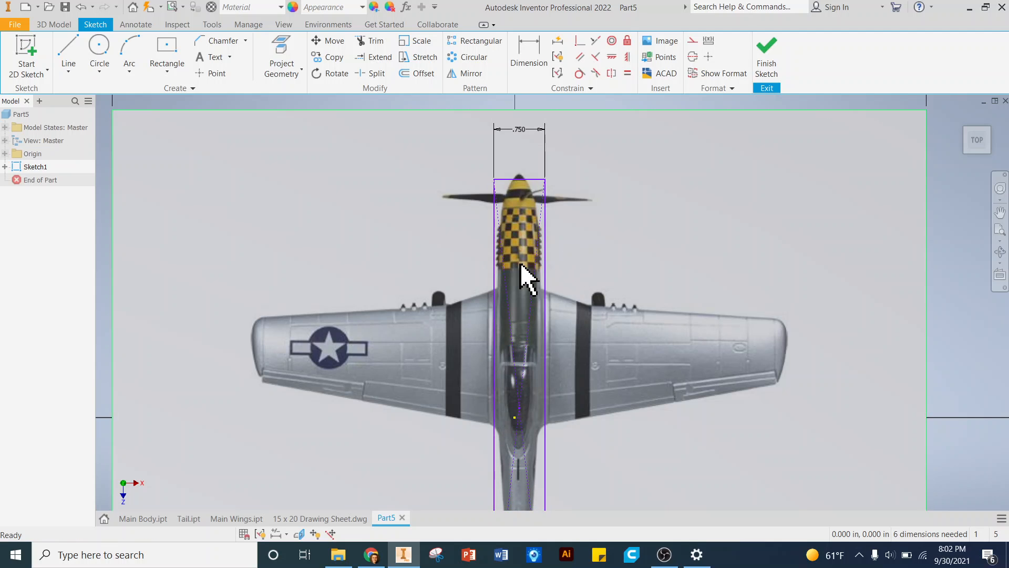
Step: Set the Mustang image's overall width dimension to 13 in
scroll(528, 303, "up", 3)
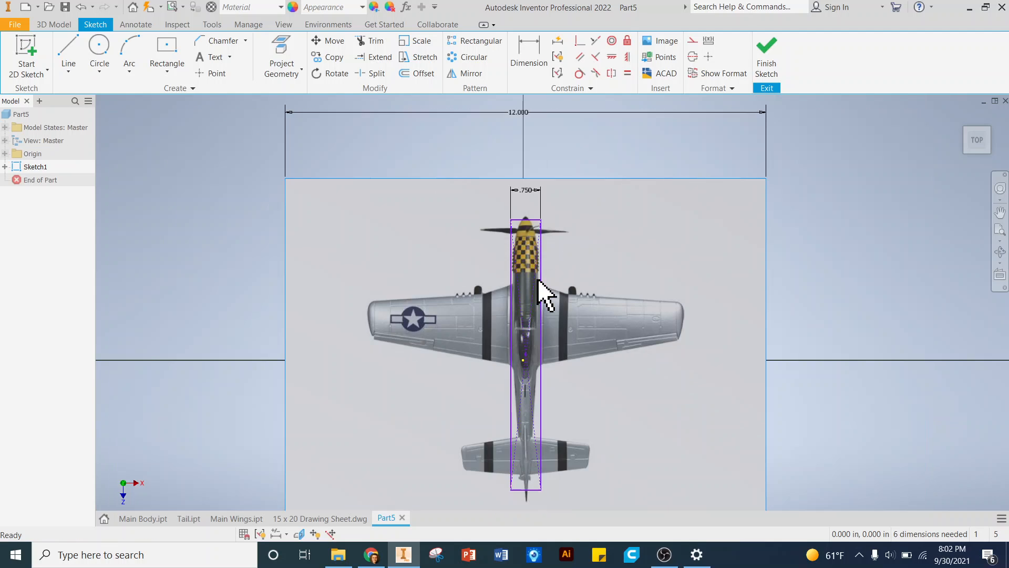
double_click(523, 111)
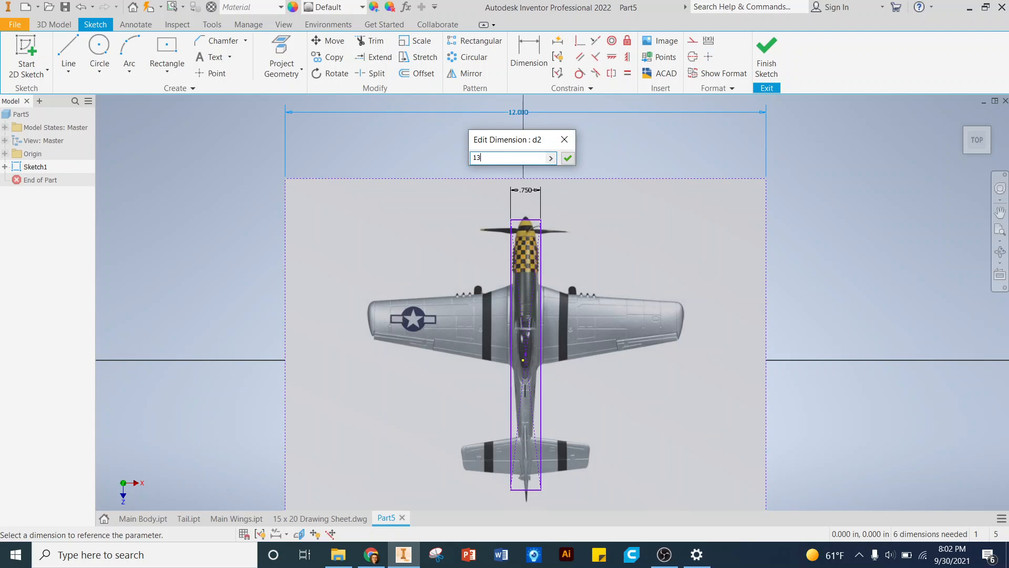
type("13")
key("Return")
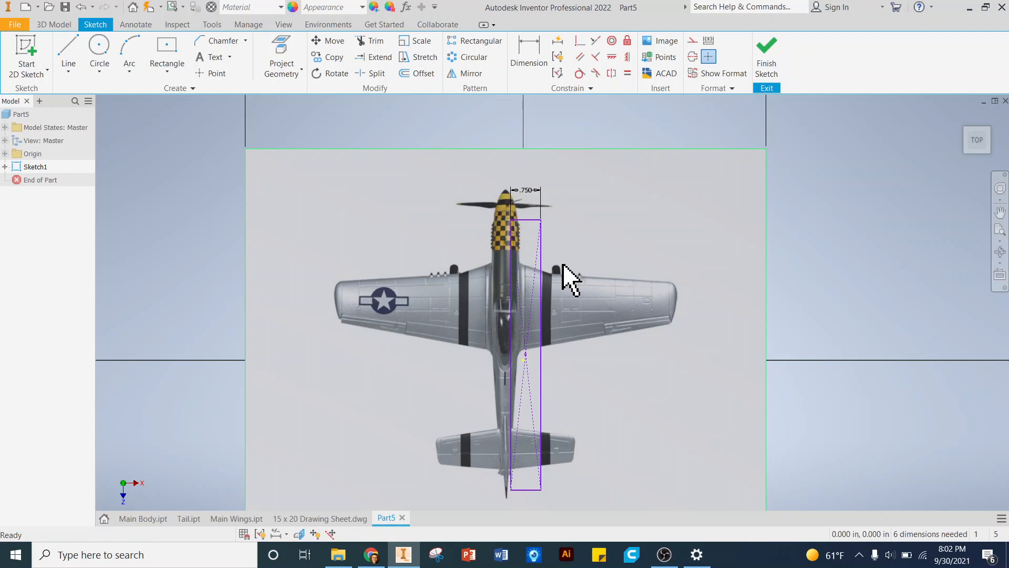
Step: Move the 0.75 in wide rectangle off to the side and slide the Mustang image across so the fuselage sits centred inside it
mouse_move(526, 220)
left_mouse_down()
mouse_move(512, 200)
mouse_move(500, 203)
mouse_move(502, 193)
mouse_move(521, 247)
mouse_move(498, 258)
mouse_move(492, 251)
mouse_move(500, 270)
mouse_move(523, 254)
mouse_move(559, 252)
mouse_move(559, 275)
mouse_move(530, 286)
mouse_move(520, 269)
mouse_move(491, 282)
mouse_move(559, 333)
mouse_move(531, 273)
mouse_move(537, 327)
left_mouse_up()
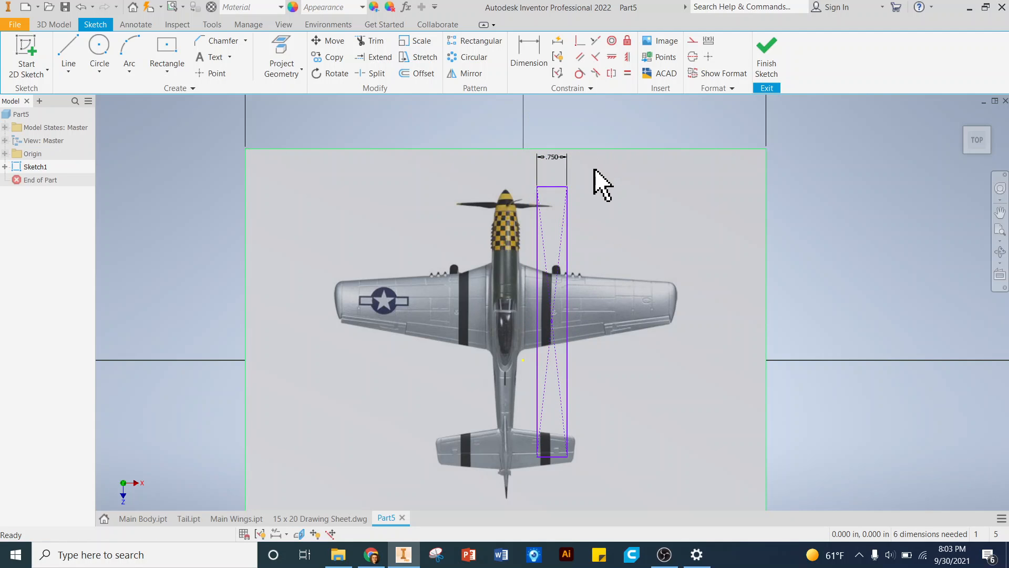
mouse_move(616, 244)
left_mouse_down()
mouse_move(668, 258)
mouse_move(673, 242)
mouse_move(662, 243)
left_mouse_up()
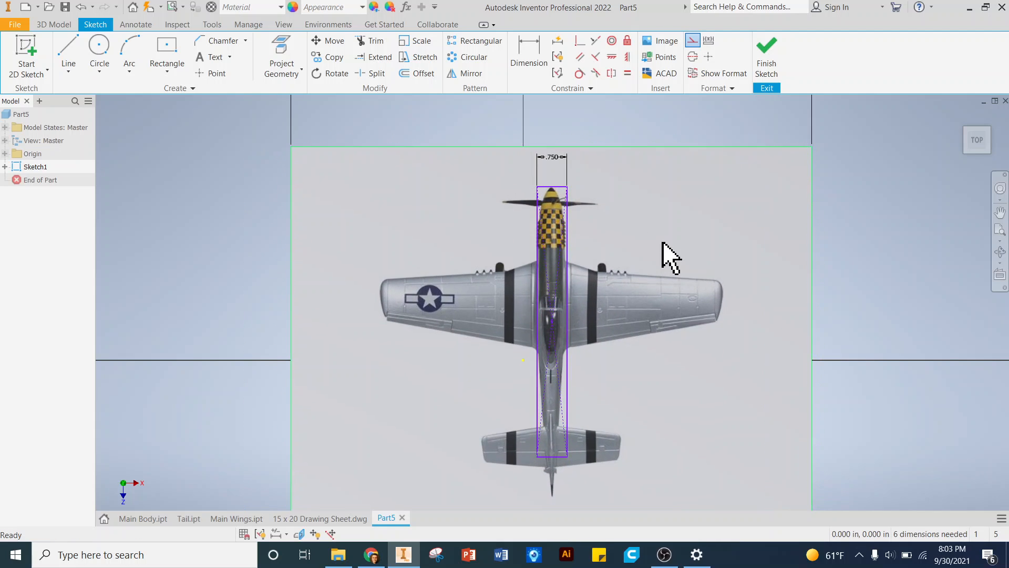
Step: Dimension the fuselage rectangle's length to 8 in and nudge the Mustang image so the whole airplane lies within it
left_click(528, 53)
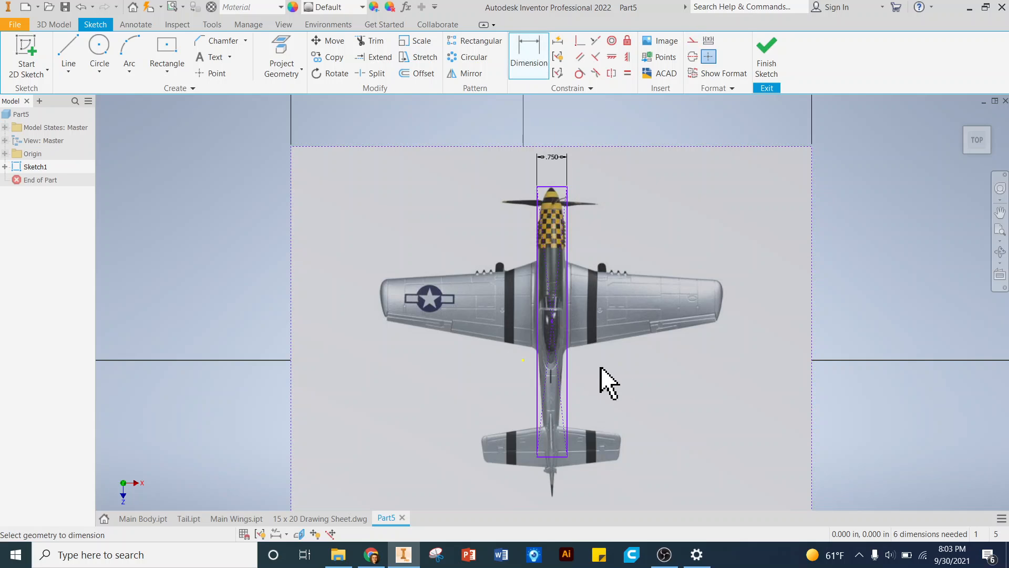
left_click(567, 361)
left_click(659, 318)
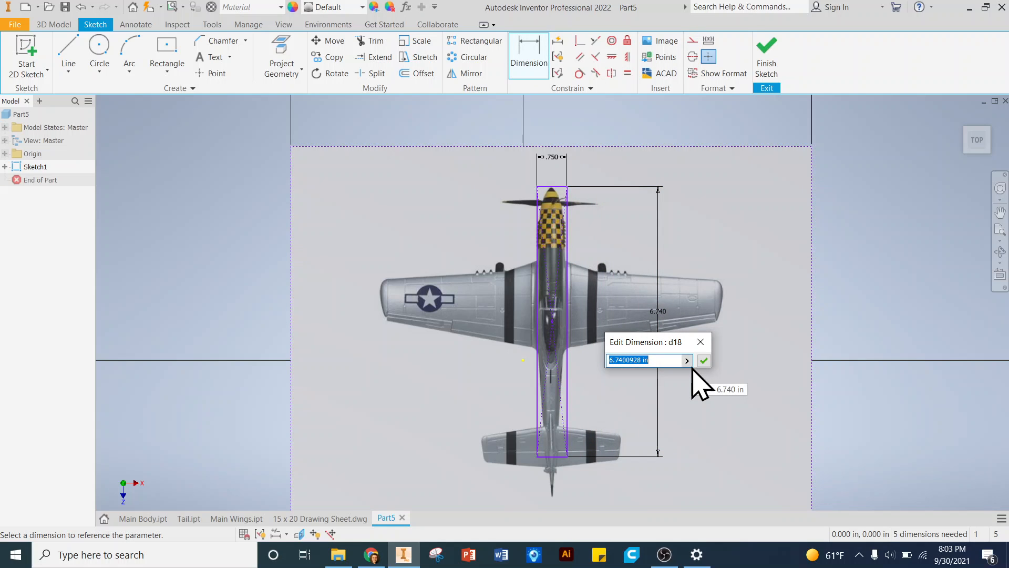
type("8")
key("Return")
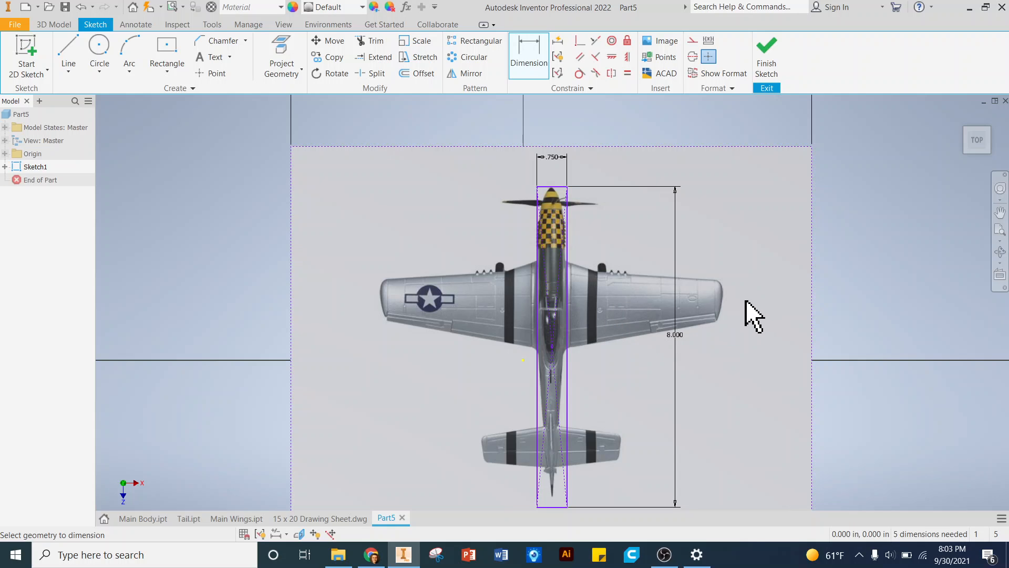
right_click(757, 322)
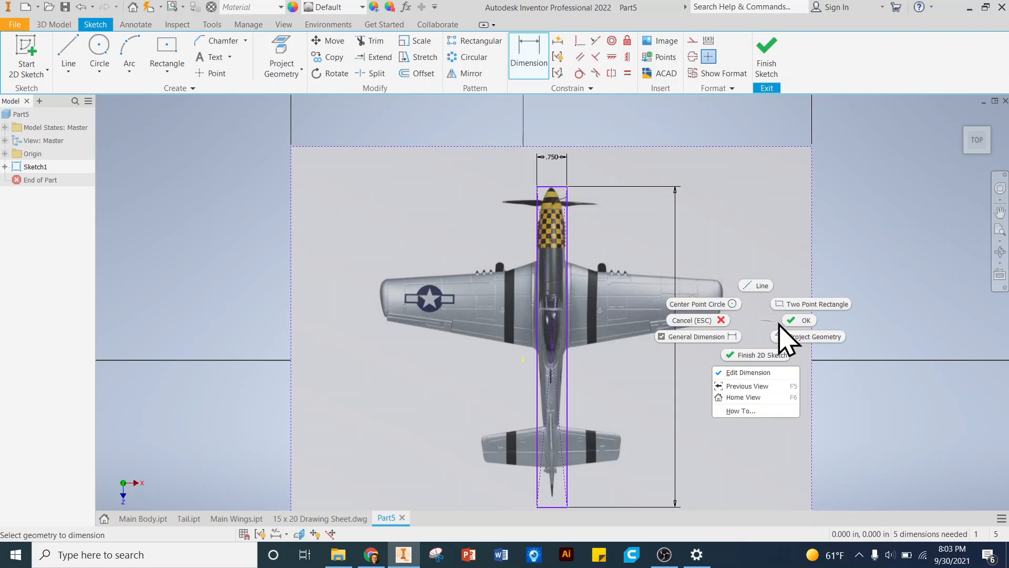
left_click(796, 321)
mouse_move(736, 329)
left_mouse_down()
mouse_move(737, 317)
mouse_move(738, 333)
left_mouse_up()
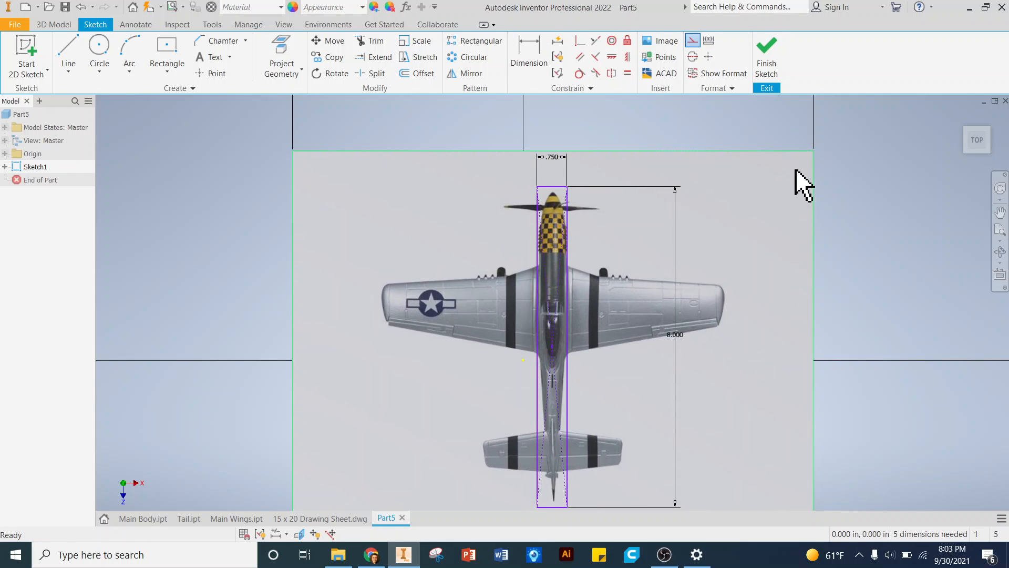
Step: Delete the 13 in overall width dimension from the Mustang image
scroll(741, 219, "down", 3)
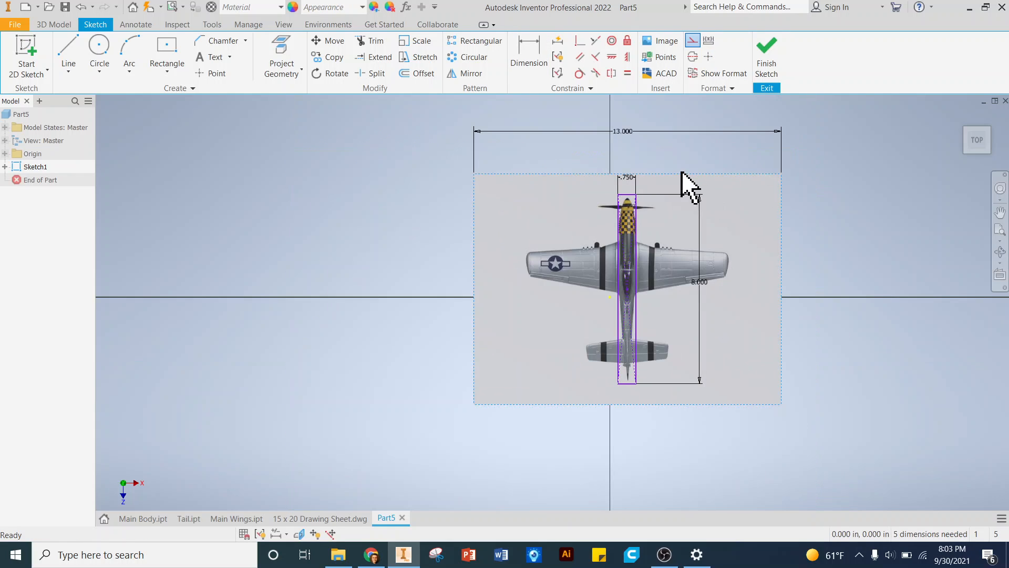
left_click(626, 132)
key("Delete")
left_click(761, 205)
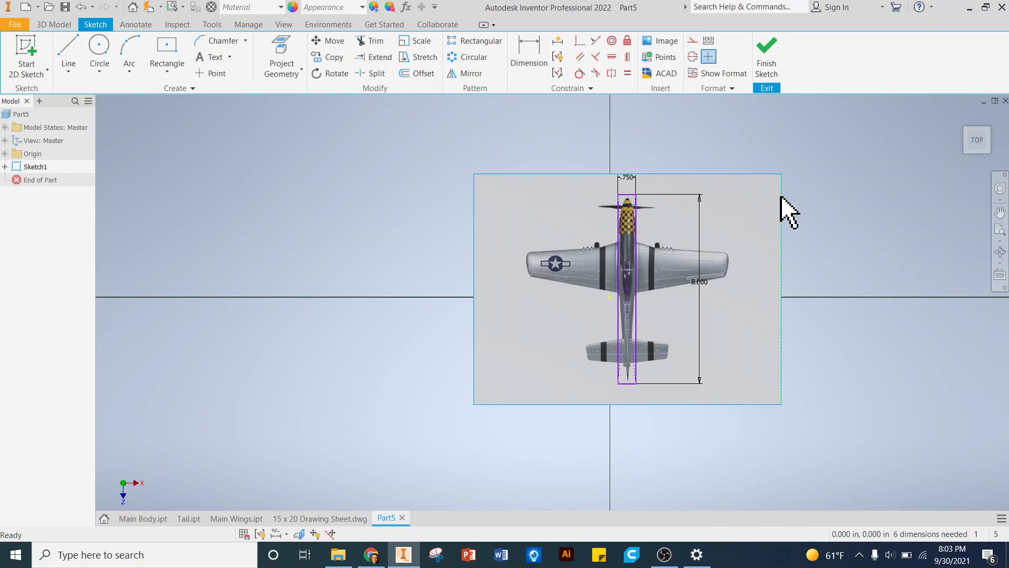
Step: Fine-tune the image's size and position so the fuselage fits centred within the 0.75 by 8 in rectangle
mouse_move(782, 175)
left_mouse_down()
mouse_move(795, 153)
mouse_move(781, 172)
left_mouse_up()
scroll(726, 210, "up", 3)
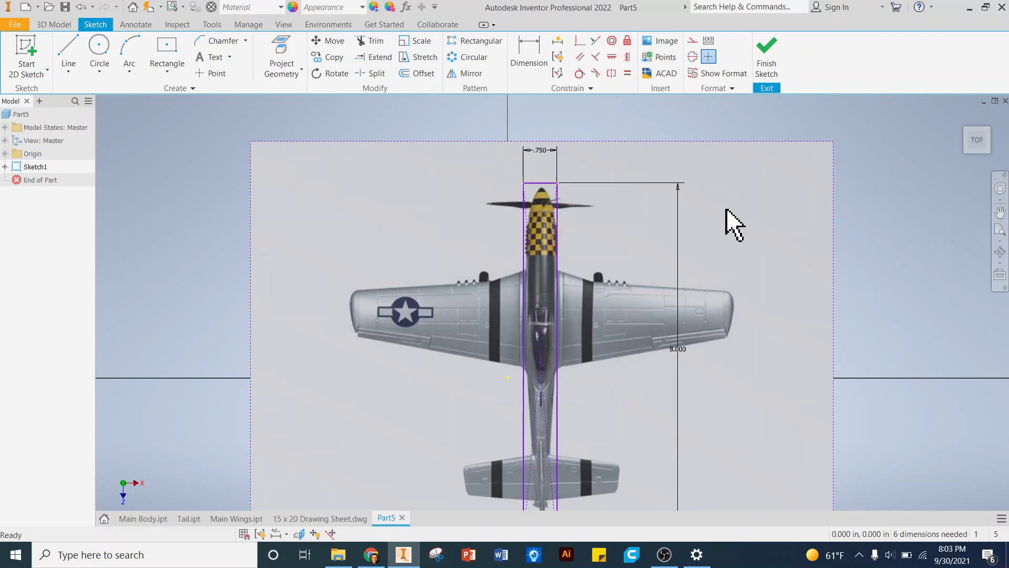
scroll(684, 207, "down", 3)
mouse_move(720, 230)
left_mouse_down()
mouse_move(729, 227)
mouse_move(721, 229)
left_mouse_up()
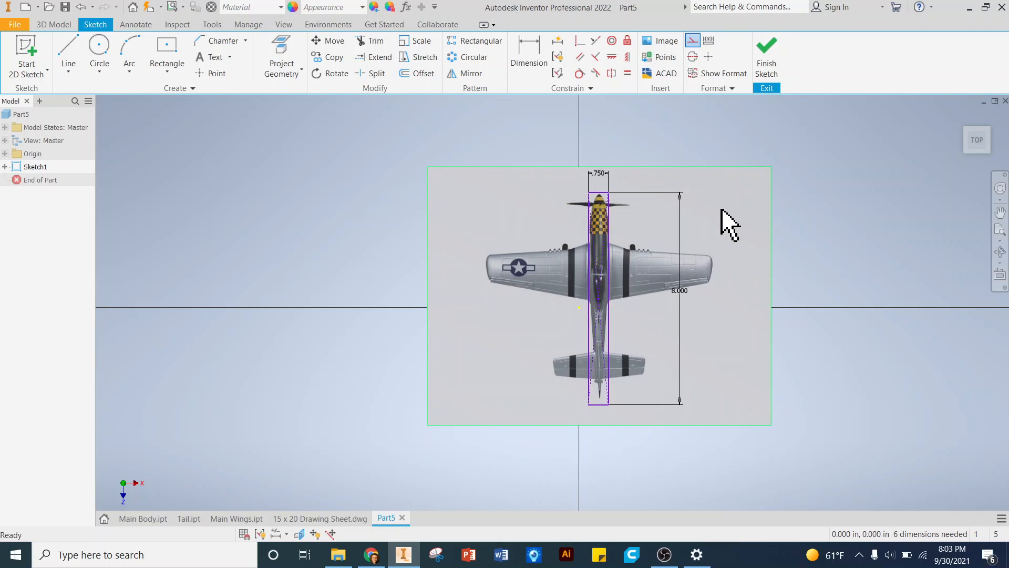
scroll(728, 226, "up", 3)
scroll(578, 232, "down", 3)
scroll(563, 266, "up", 3)
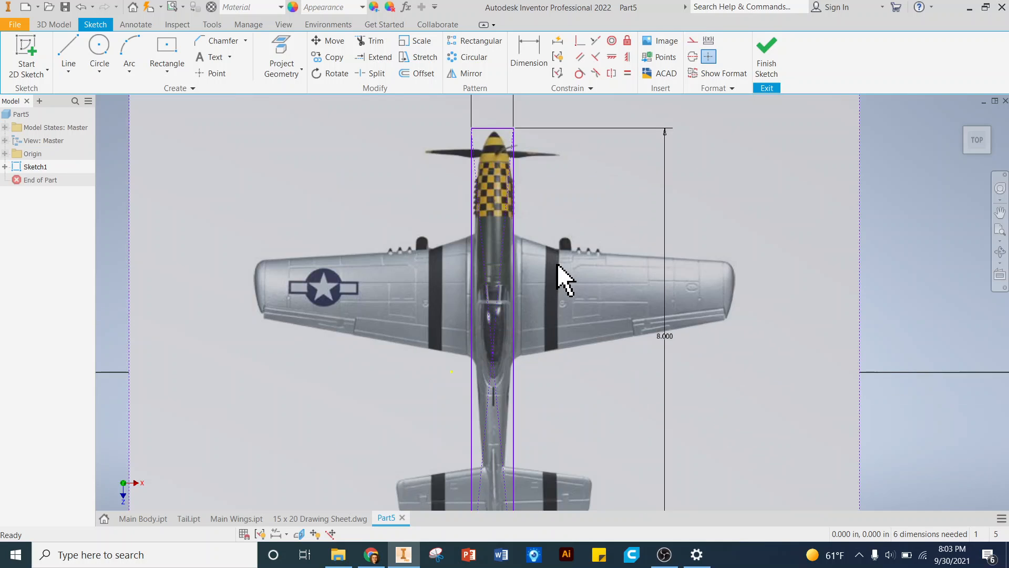
scroll(557, 265, "down", 2)
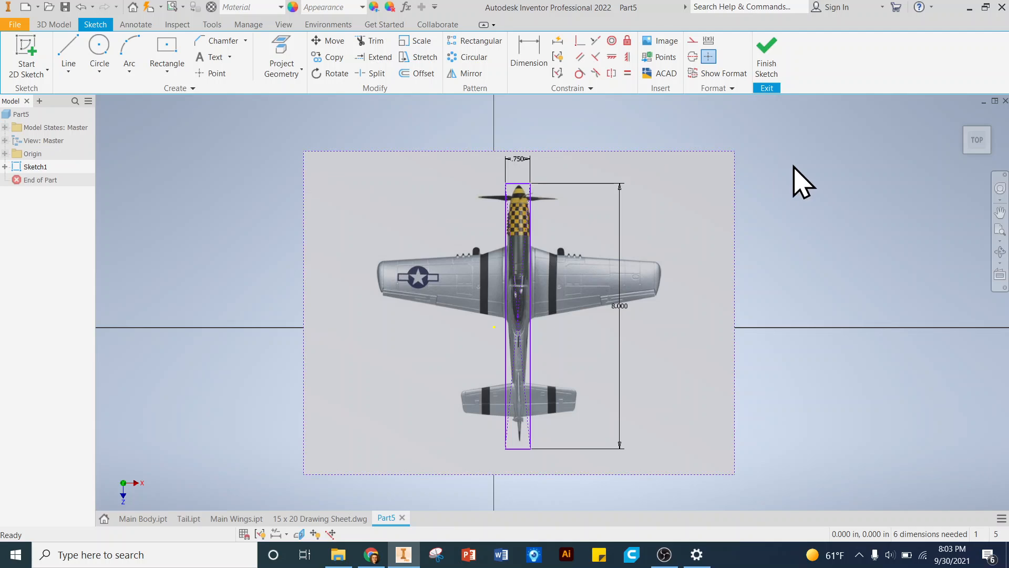
left_click_drag(541, 219, 572, 229)
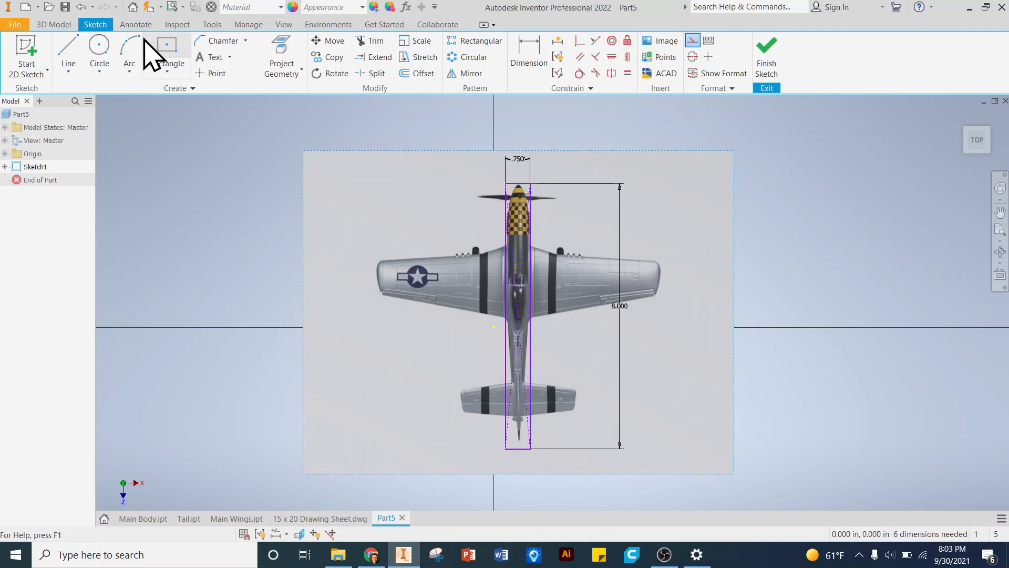
Step: Draw an 8 in vertical centreline through the rectangle, from the midpoint of its nose edge to the midpoint of its tail edge
left_click(69, 56)
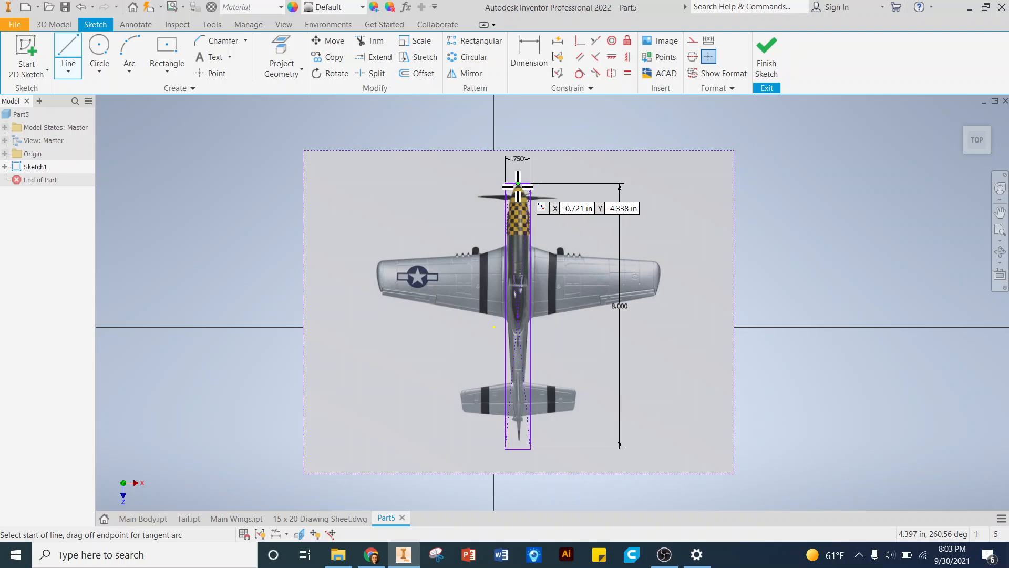
left_click(518, 185)
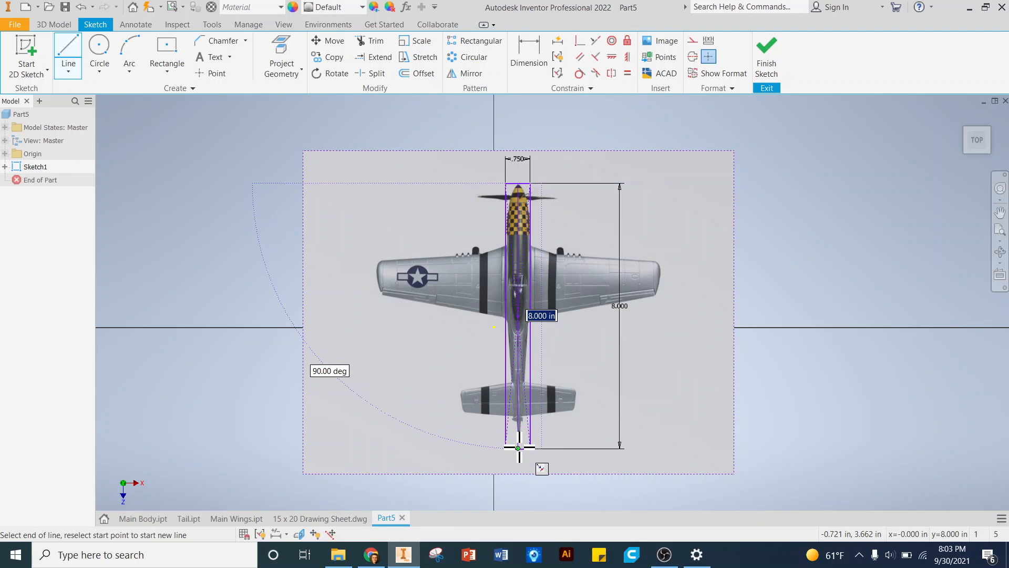
left_click(519, 448)
Step: Sketch a three-point arc of about 1.52 in radius along the nose, from the centreline's front end to the rectangle's right edge
scroll(523, 236, "up", 3)
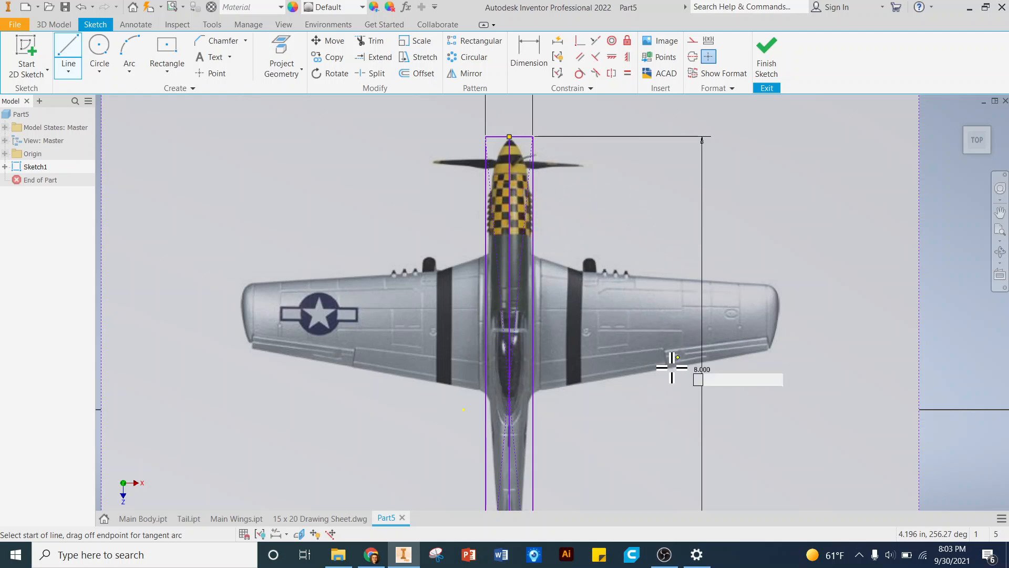
scroll(547, 263, "down", 2)
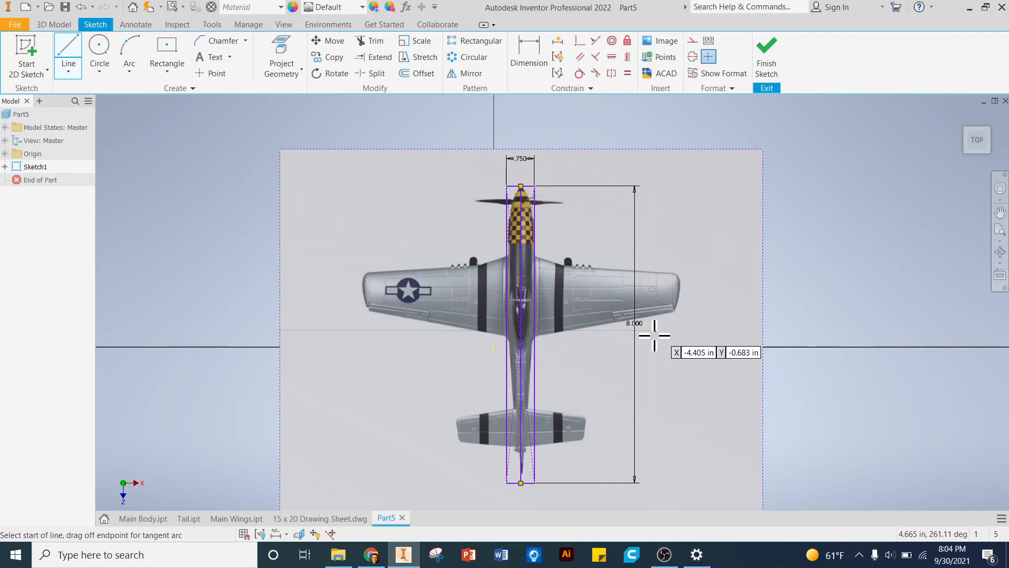
scroll(586, 276, "up", 3)
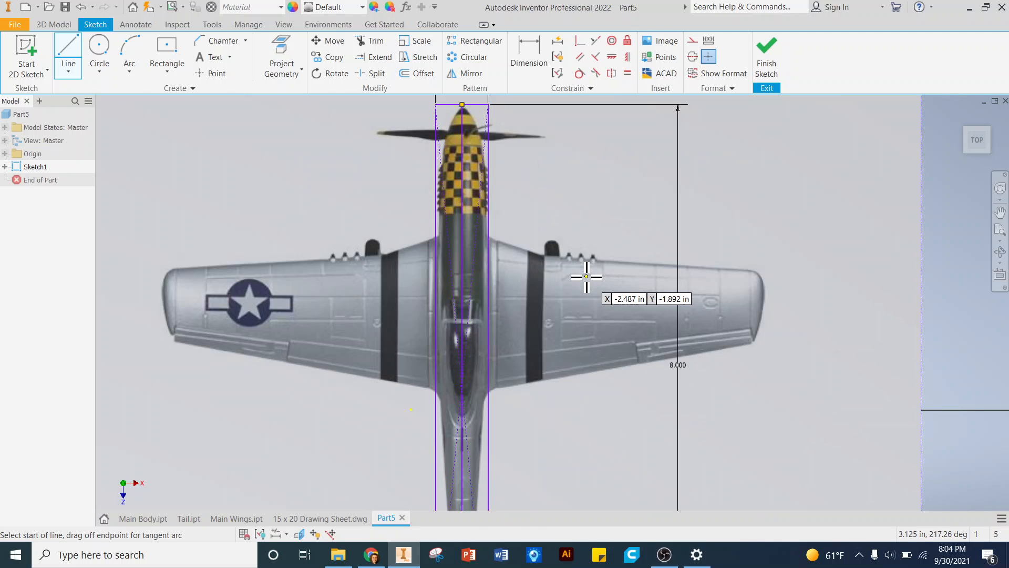
left_click(462, 105)
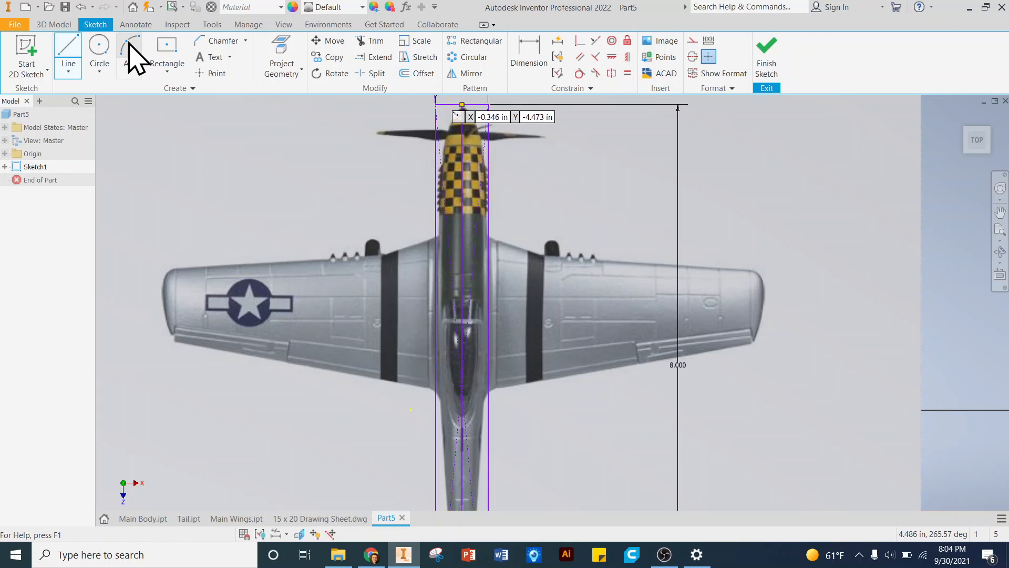
left_click(131, 70)
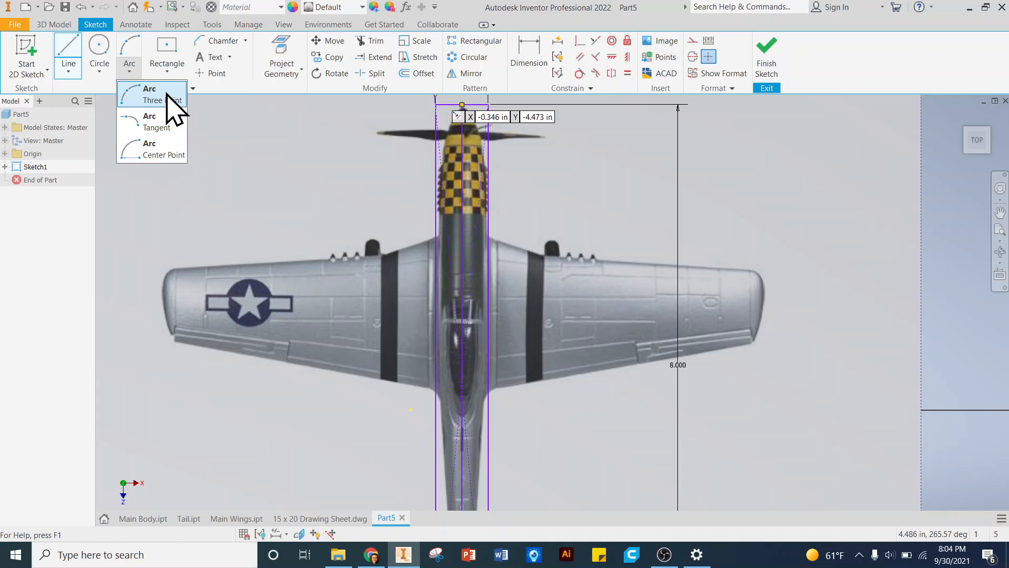
left_click(154, 100)
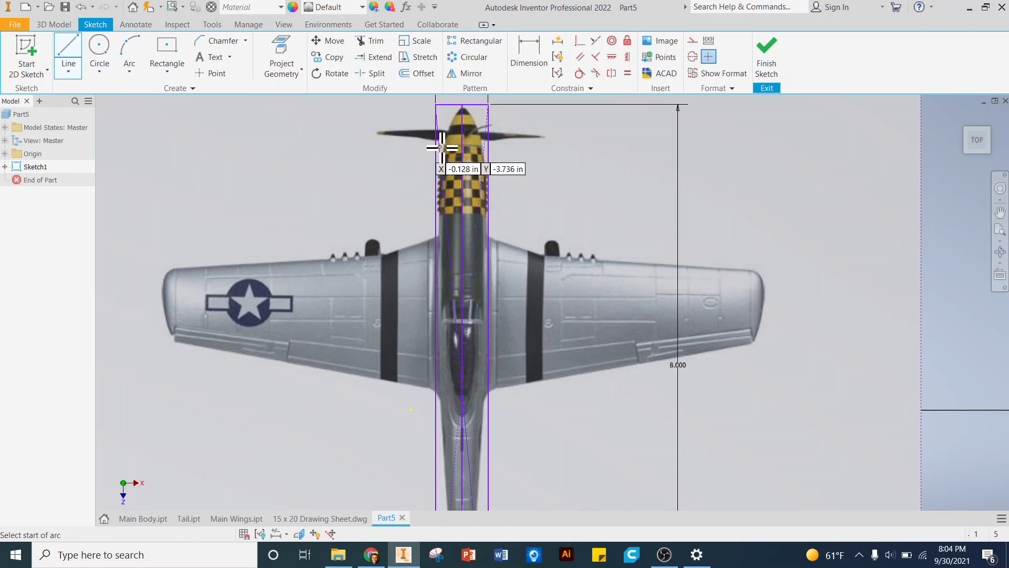
left_click(463, 106)
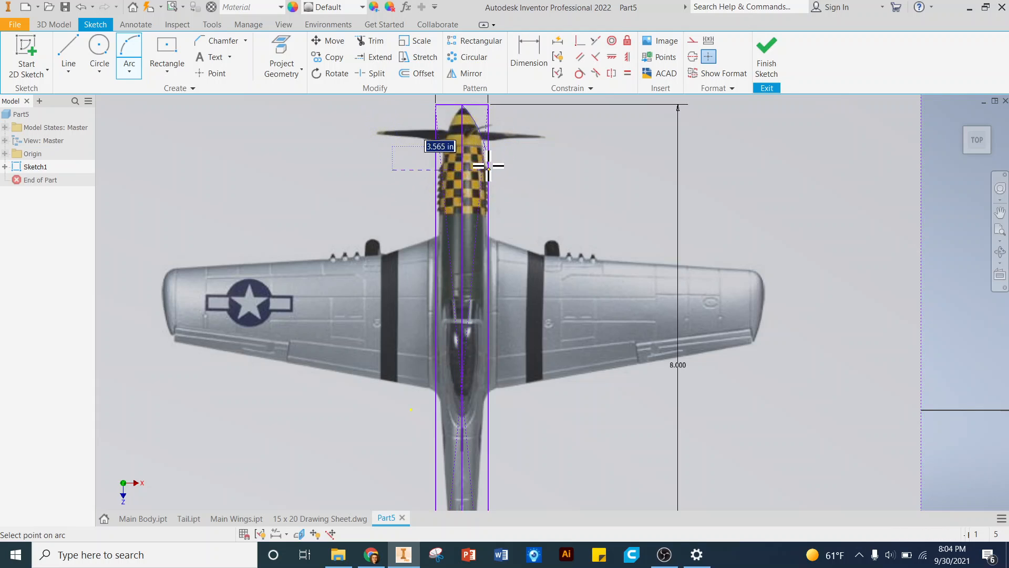
left_click(481, 158)
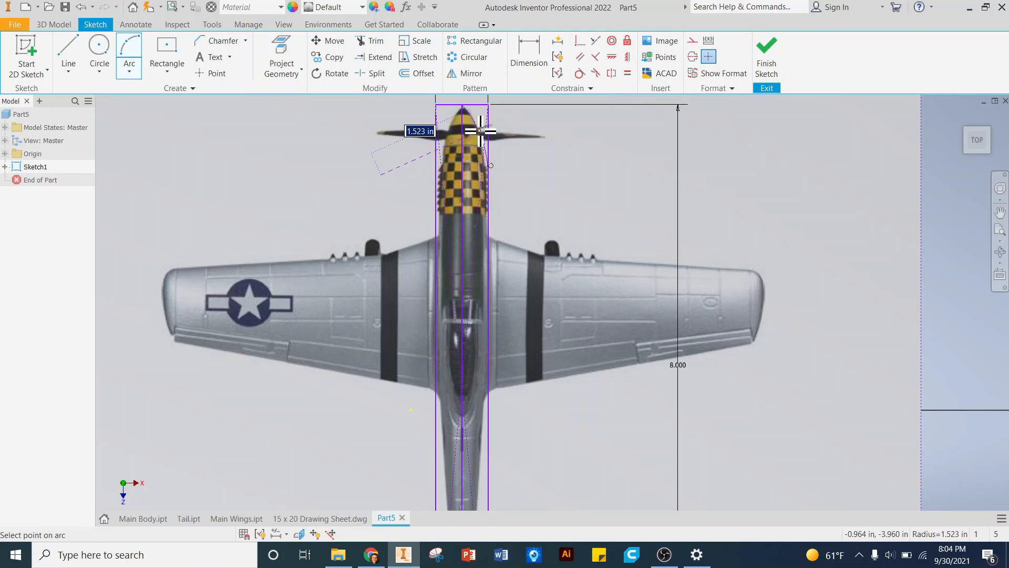
left_click(480, 132)
Step: Sketch a small three-point arc of about 0.079 in radius rounding the spinner tip, from the centreline to the larger nose arc
scroll(490, 130, "up", 3)
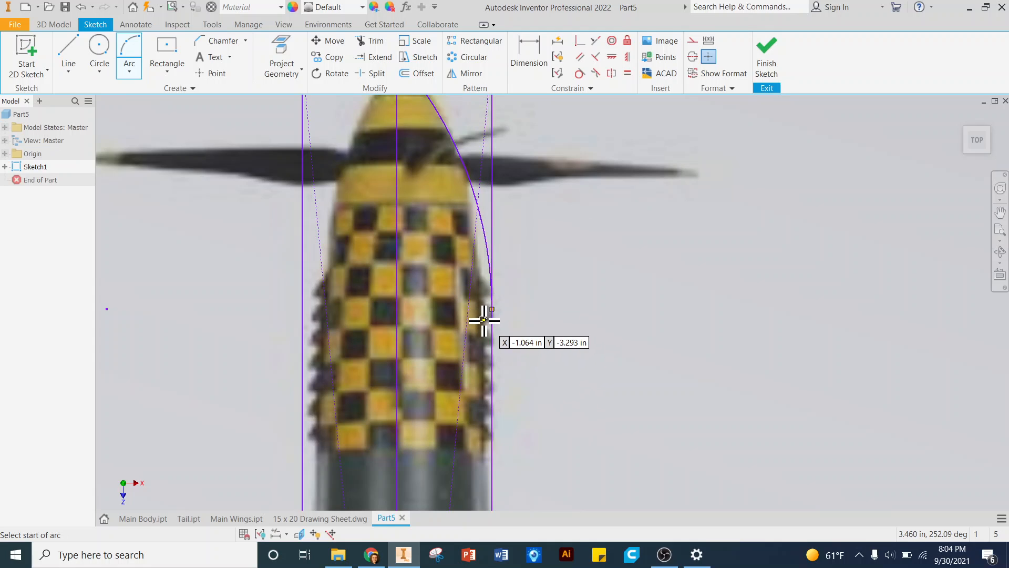
scroll(484, 317, "down", 2)
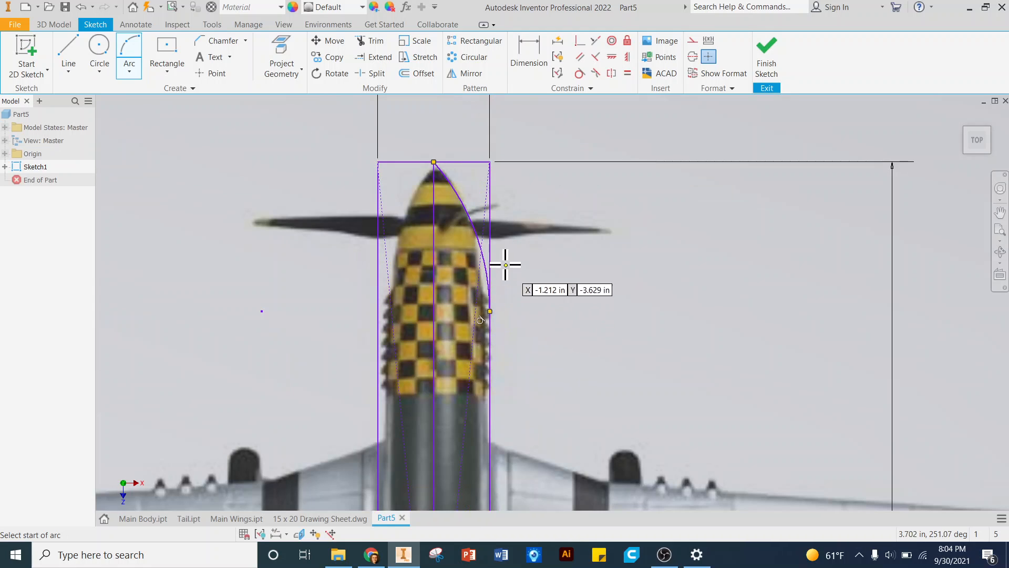
scroll(468, 164, "up", 3)
scroll(438, 155, "down", 2)
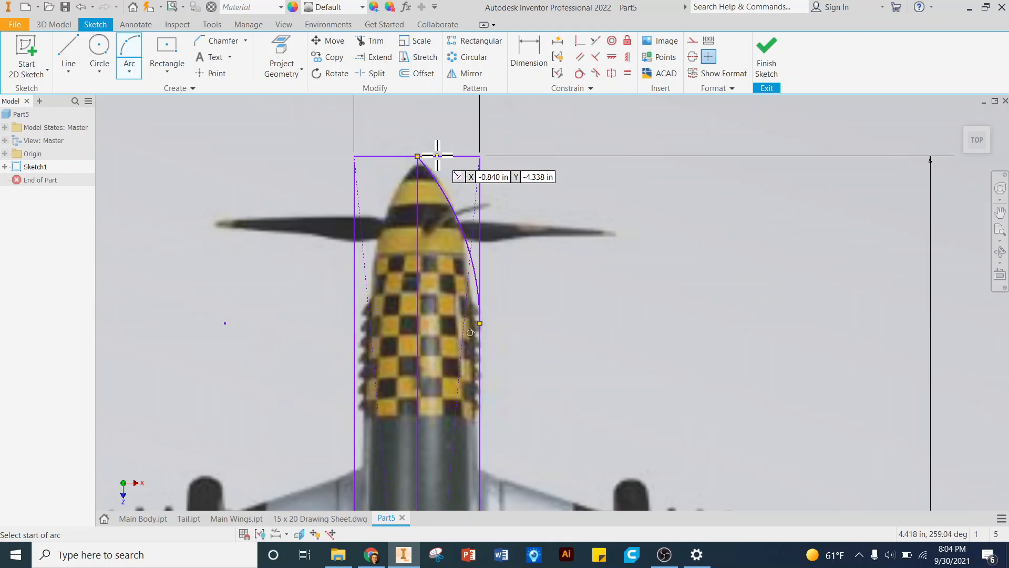
scroll(437, 155, "down", 3)
scroll(437, 155, "up", 6)
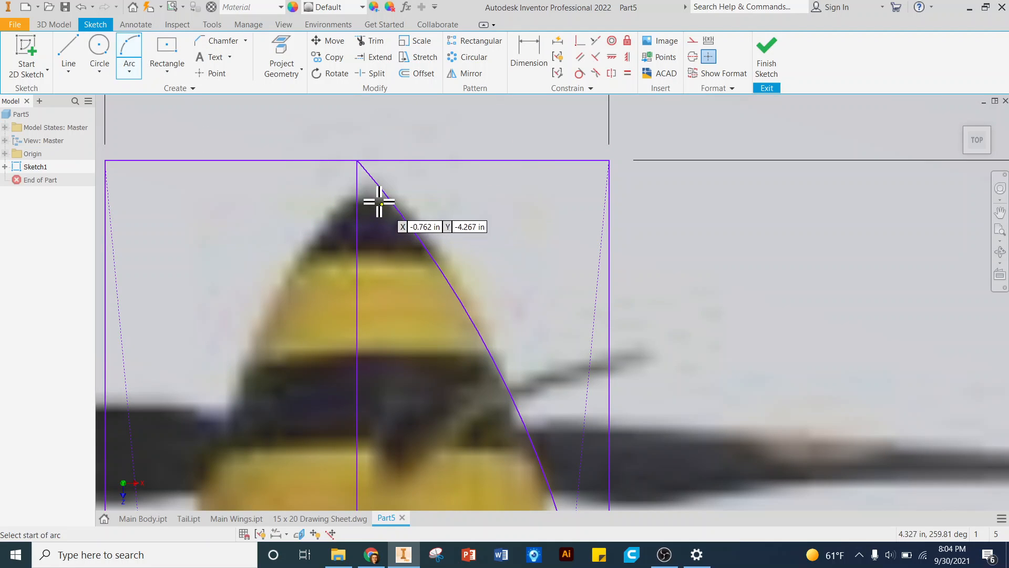
left_click(357, 161)
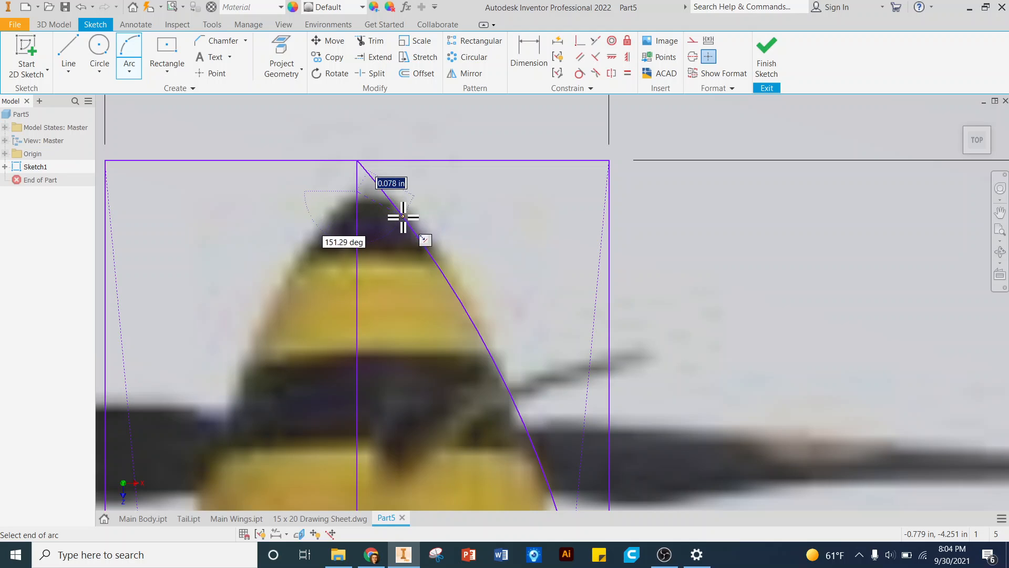
left_click(401, 212)
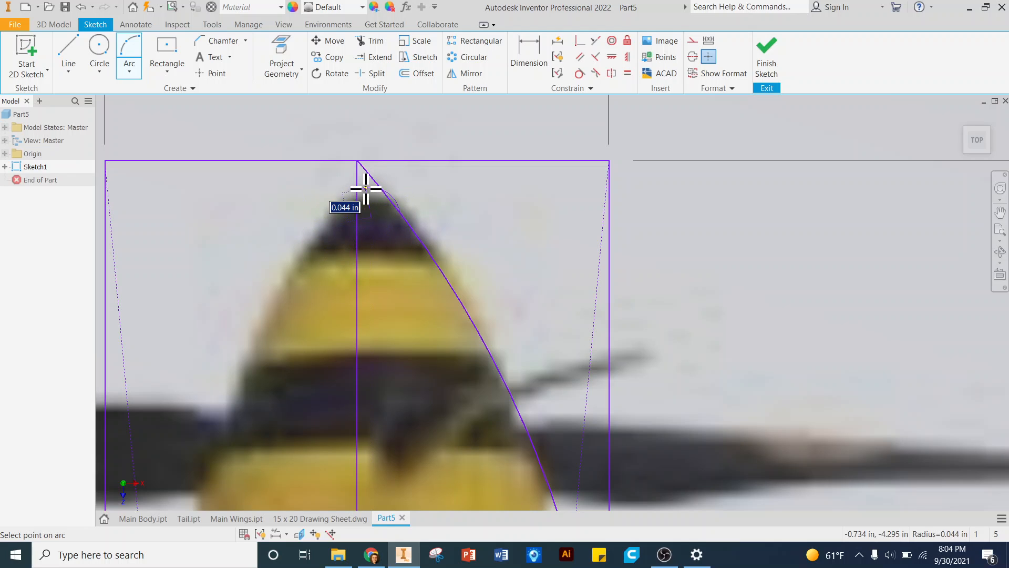
scroll(366, 188, "up", 3)
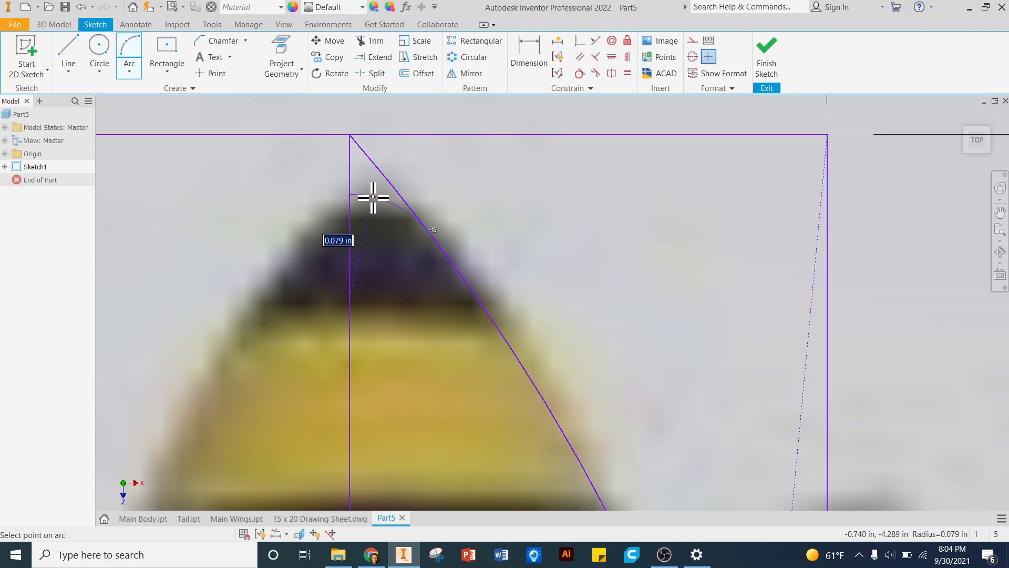
left_click(435, 264)
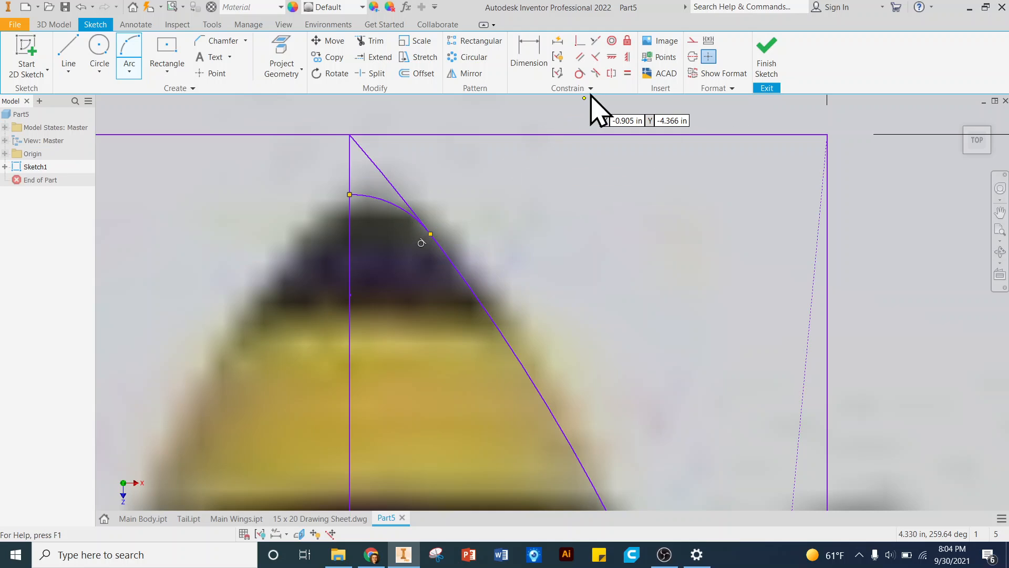
Step: Constrain the small spinner-tip arc perpendicular to the fuselage centreline
left_click(596, 57)
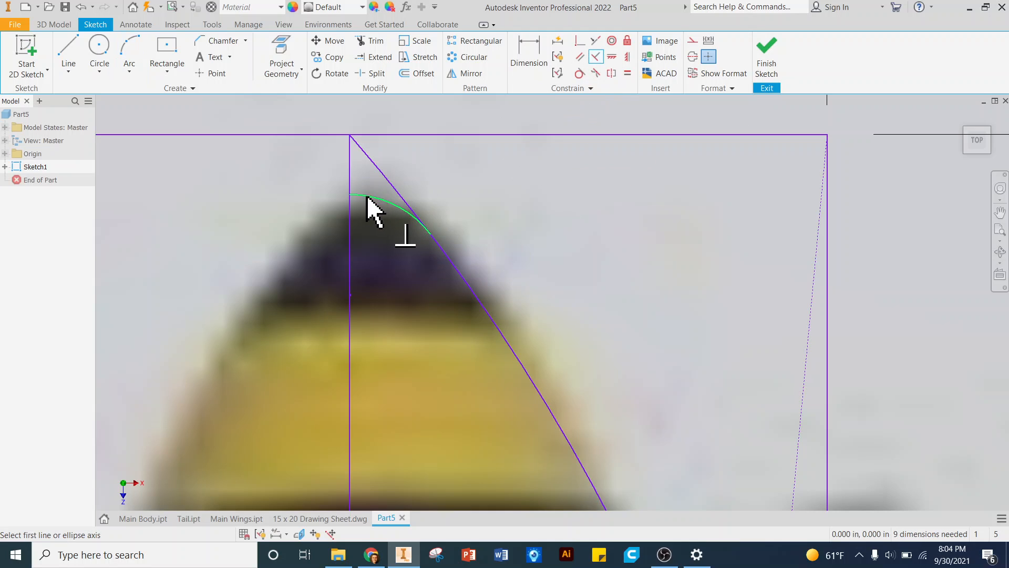
scroll(399, 181, "down", 8)
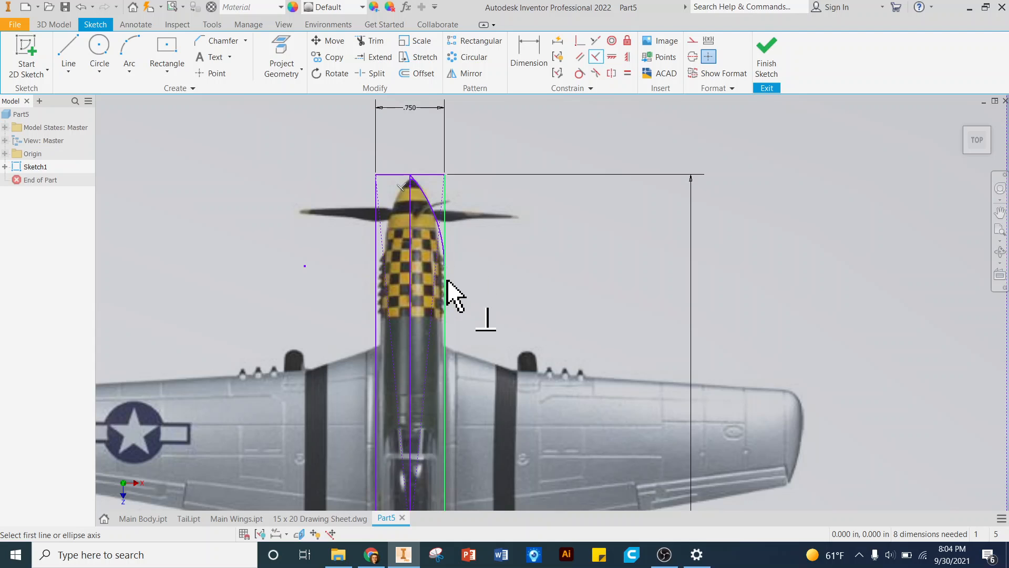
scroll(462, 299, "down", 3)
scroll(477, 342, "up", 4)
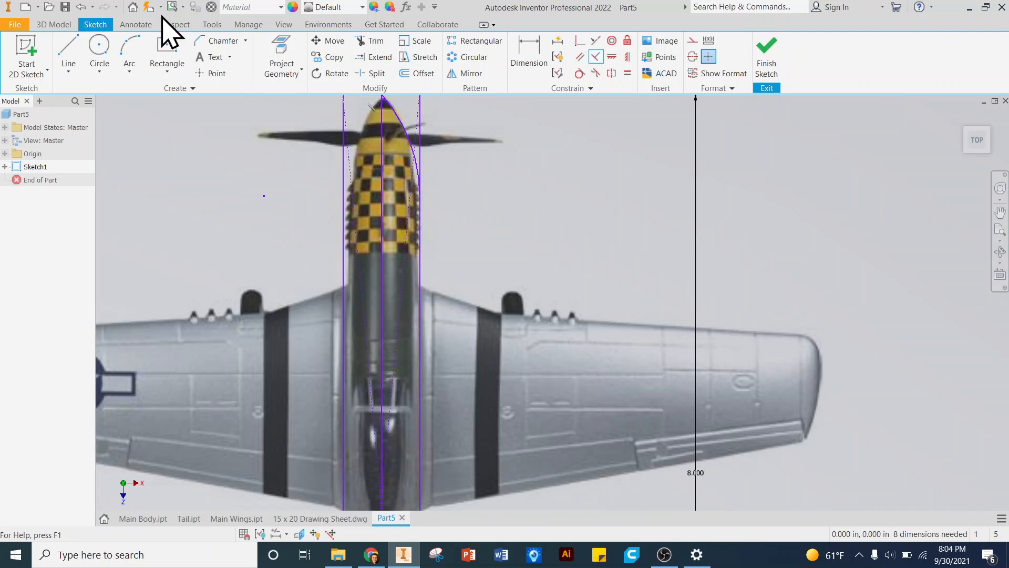
Step: Trace the fuselage side back from the nose arc to the wing root, about 0.87 in, and the right wing's two-segment leading edge to its tip
left_click(65, 55)
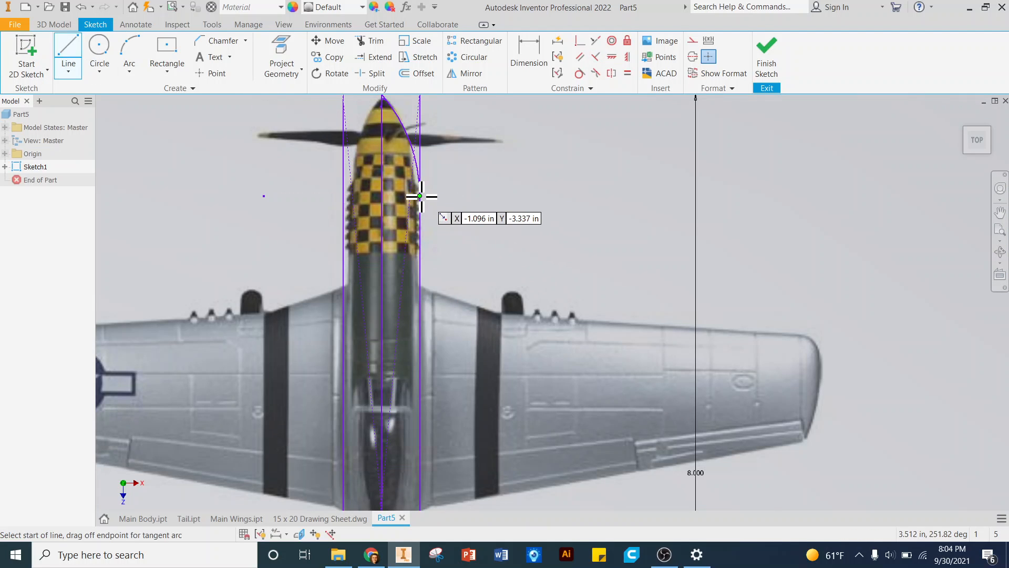
left_click(421, 196)
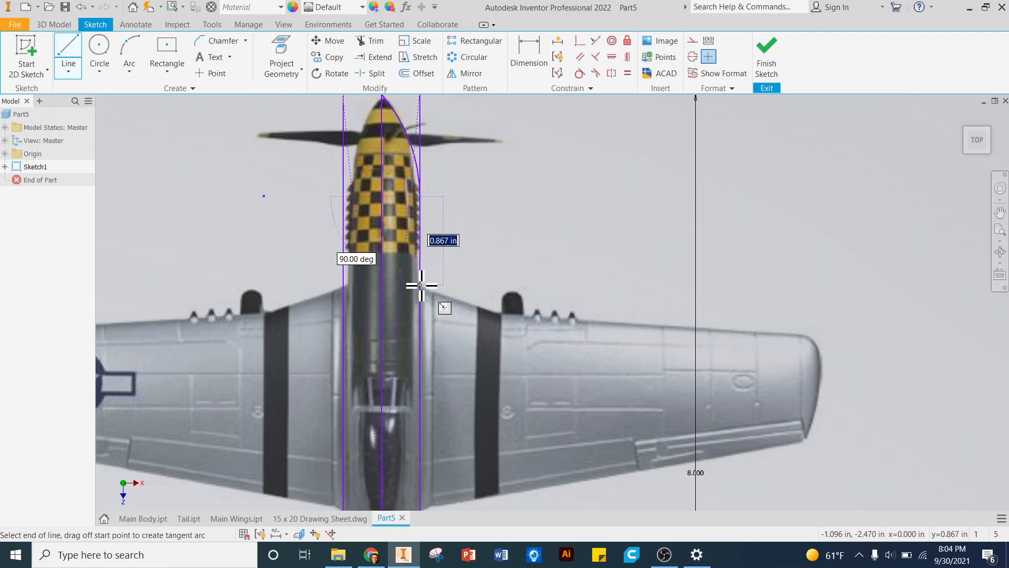
double_click(422, 286)
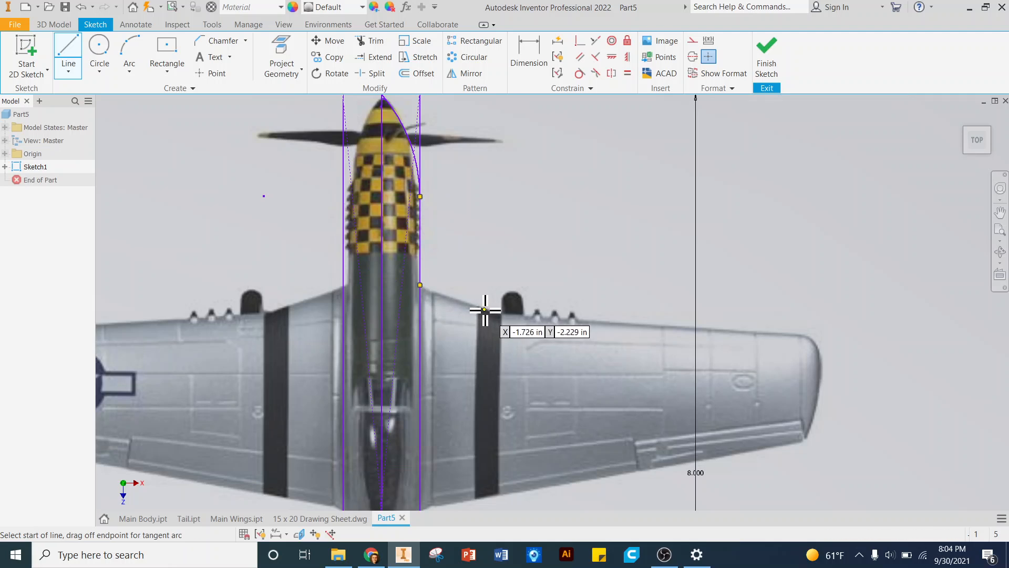
left_click(420, 284)
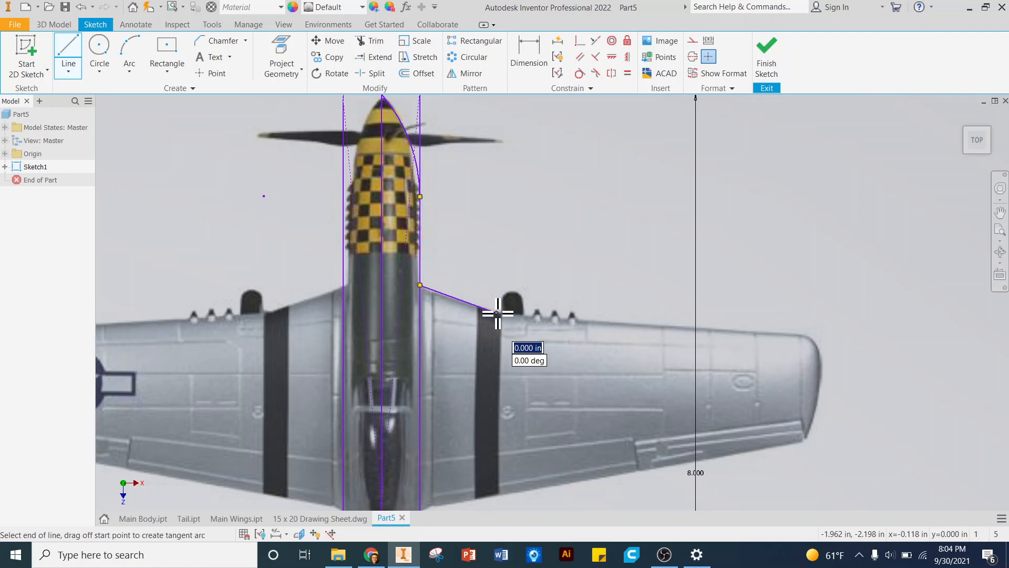
left_click(801, 331)
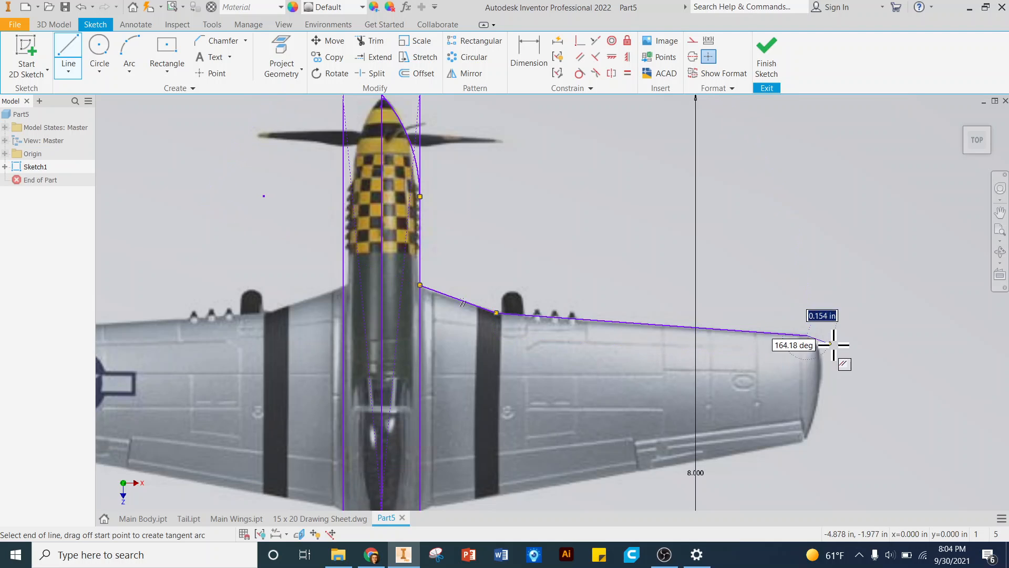
scroll(752, 288, "down", 3)
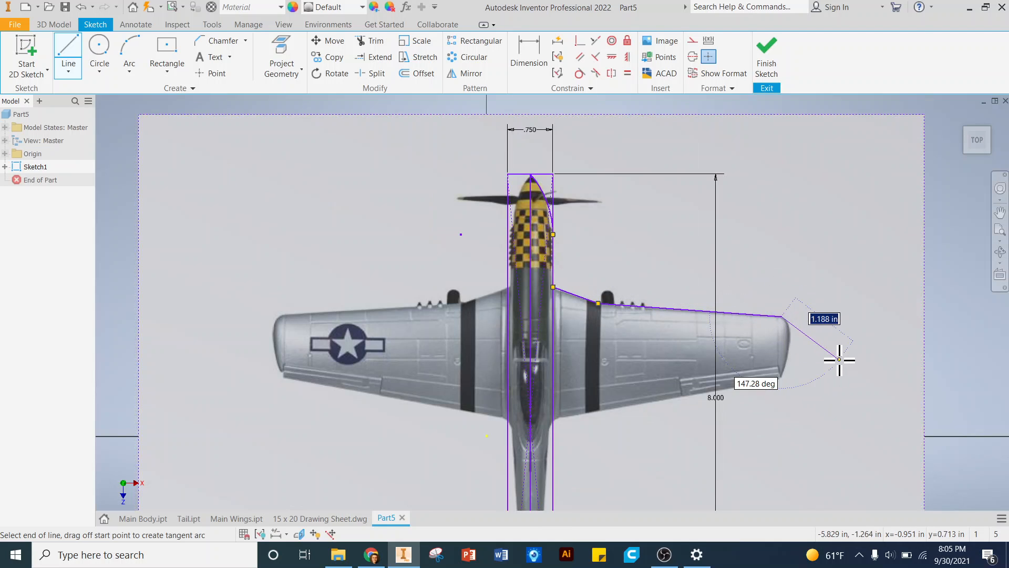
key("Escape")
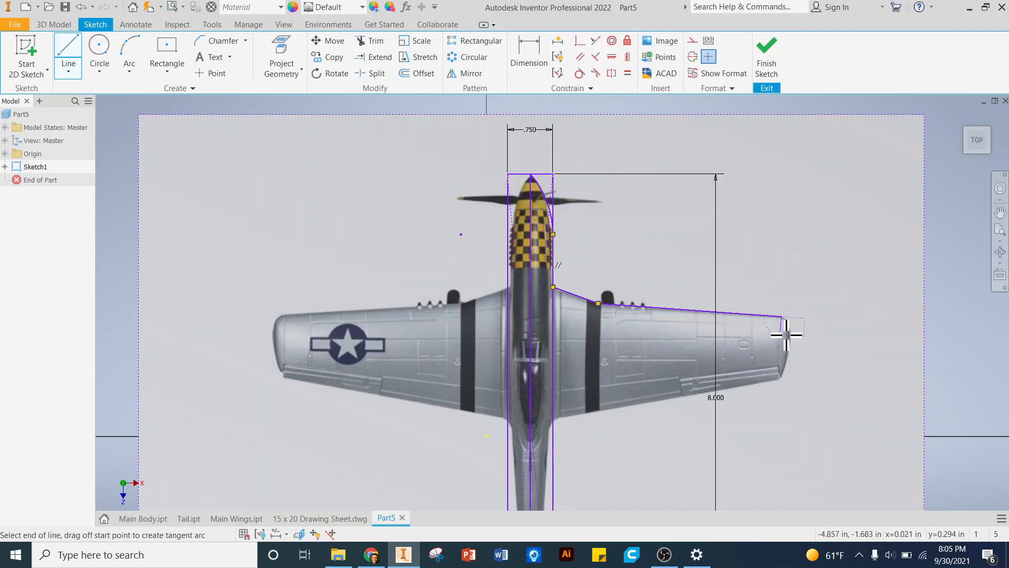
Step: Draw the right wing's trailing edge, about 3.85 in long, from the wing tip to the rectangle's right edge at the fuselage
left_click(75, 45)
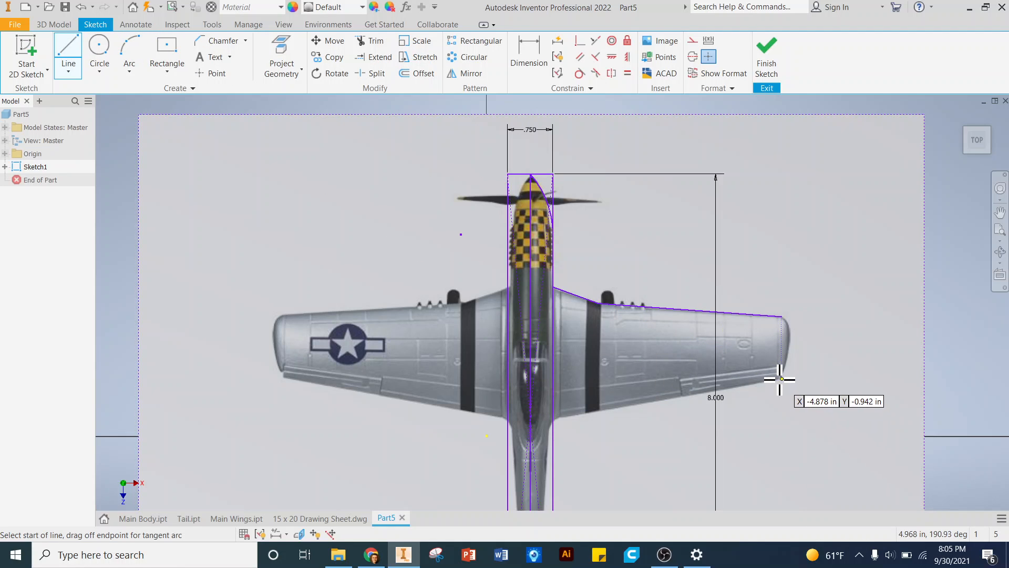
left_click(782, 379)
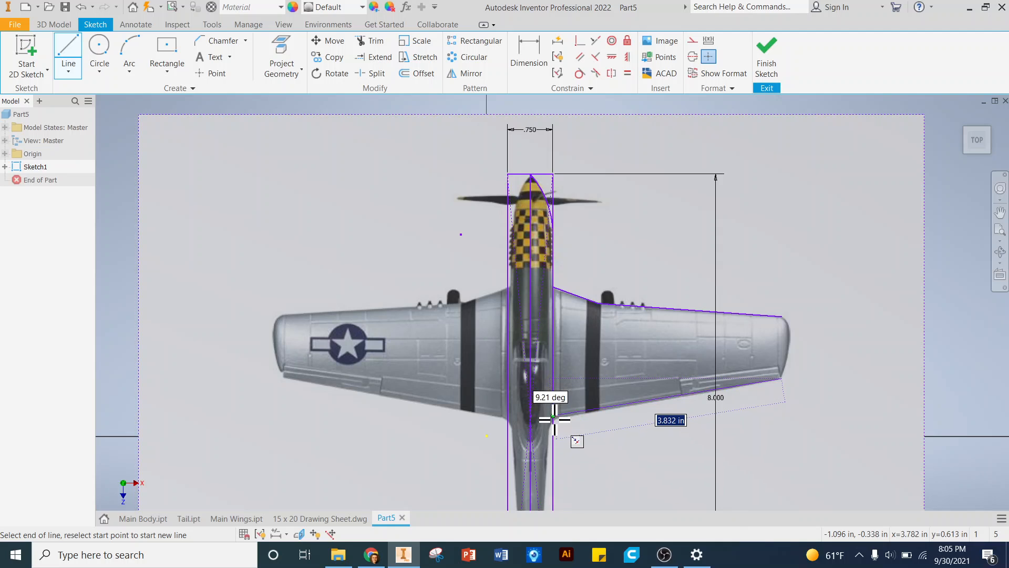
scroll(553, 419, "up", 3)
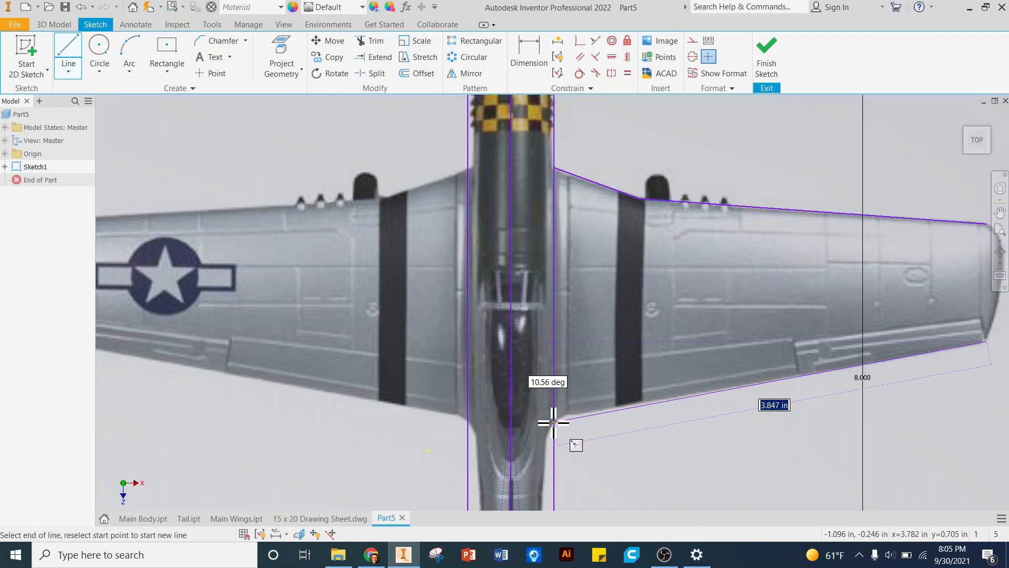
double_click(553, 423)
Step: Trace the tapering rear fuselage side from the wing root to the tailplane, and the right tailplane's leading edge, about 1.53 in long
scroll(597, 365, "down", 5)
scroll(618, 399, "up", 4)
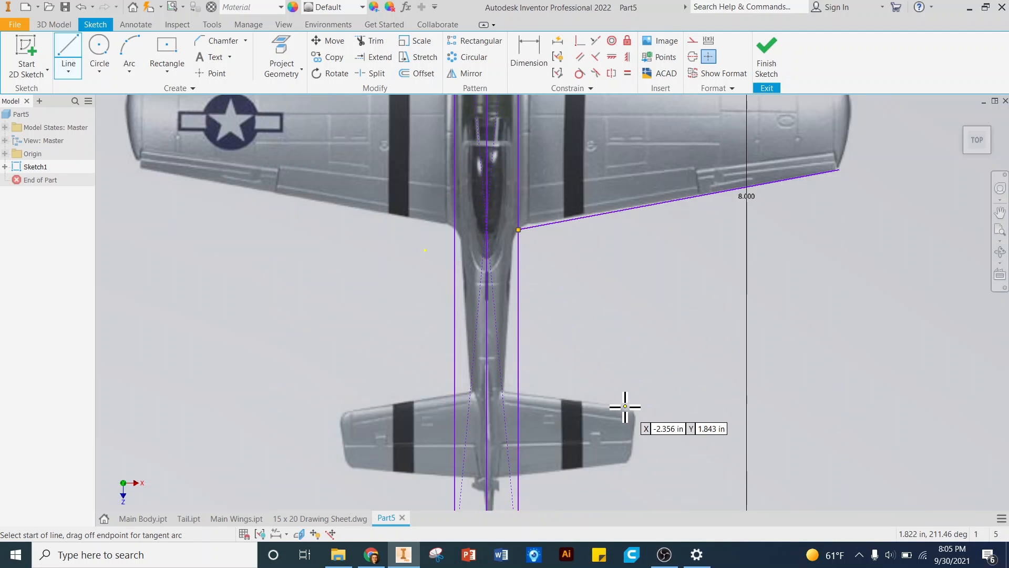
left_click(518, 230)
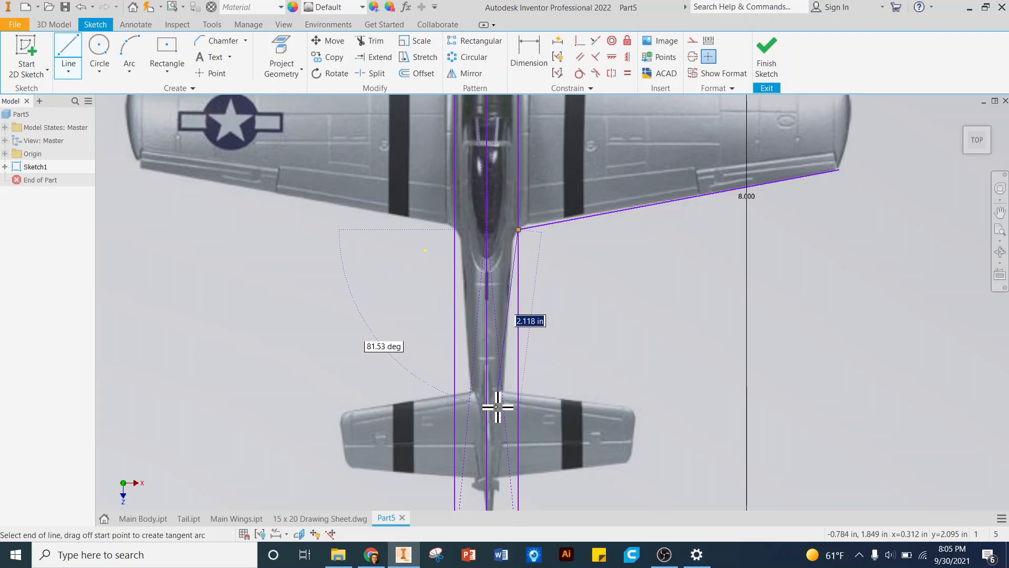
double_click(503, 390)
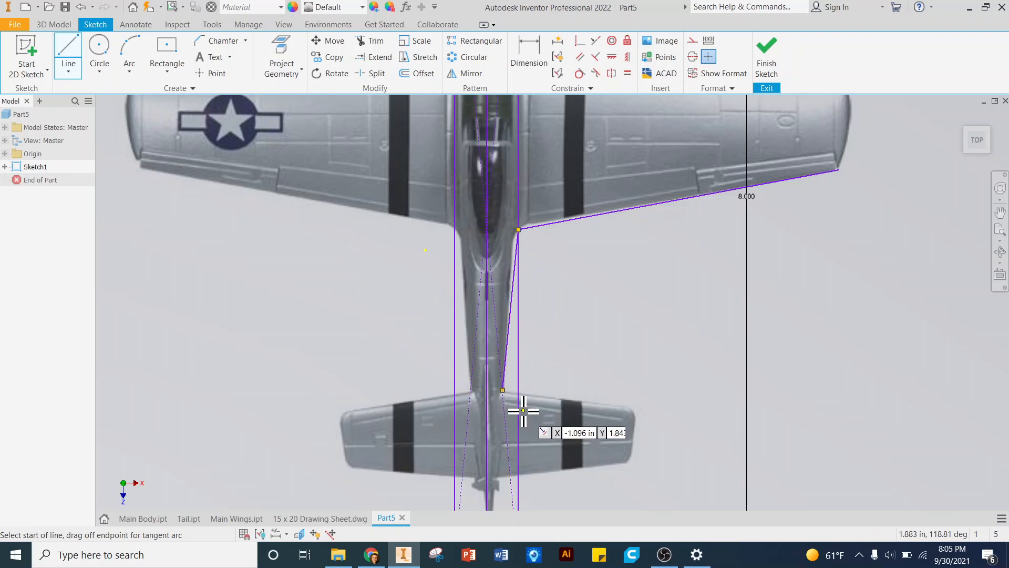
left_click(503, 390)
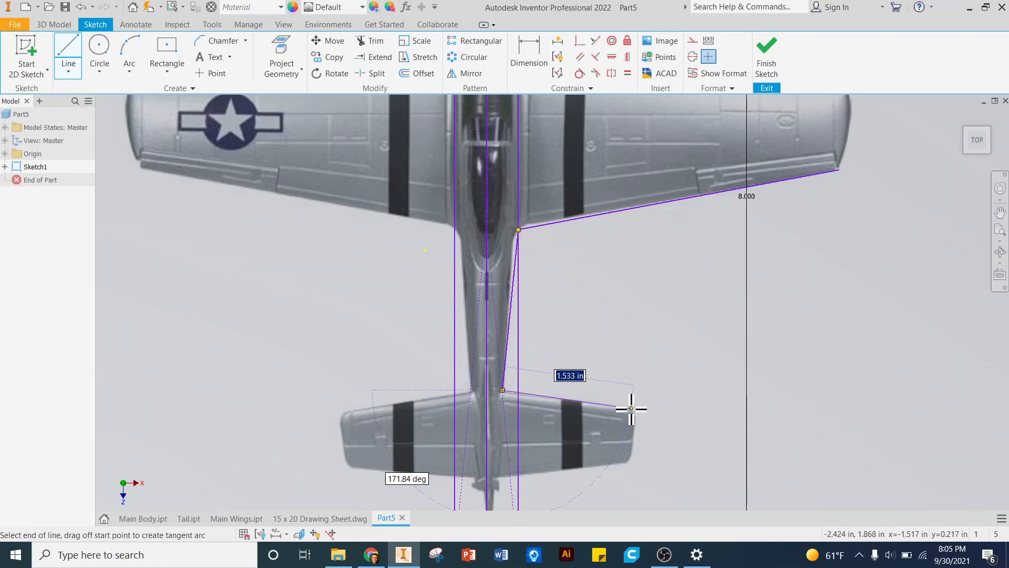
left_click(633, 410)
key("Escape")
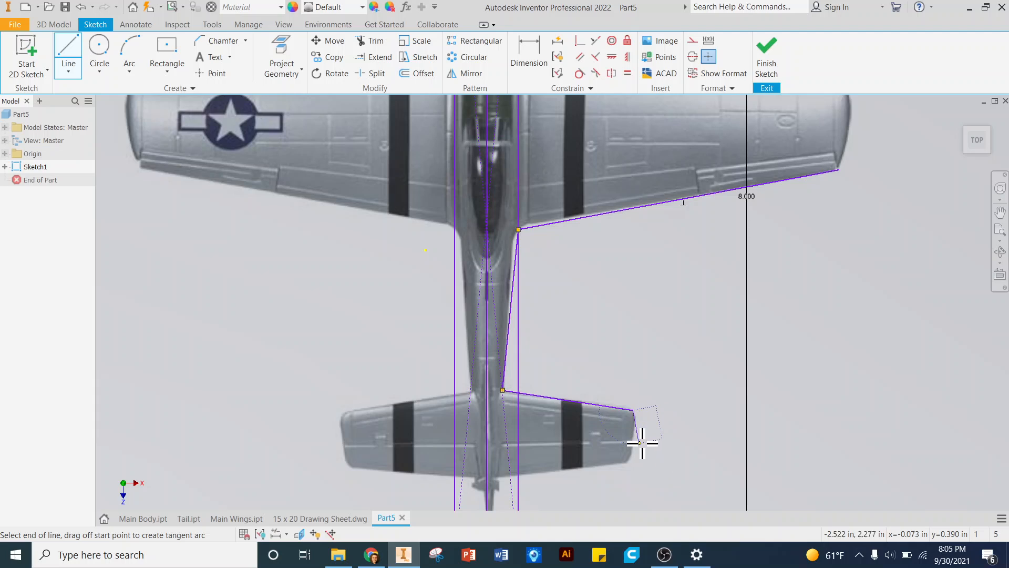
Step: Draw the right tailplane's trailing edge from the fuselage centreline out to the rear corner of its tip
left_click(68, 56)
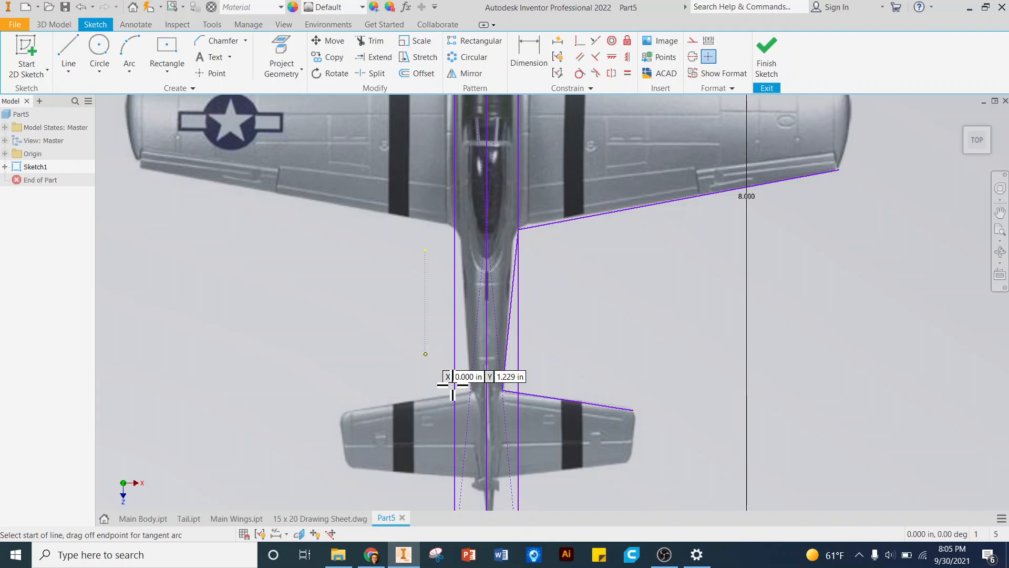
left_click(489, 477)
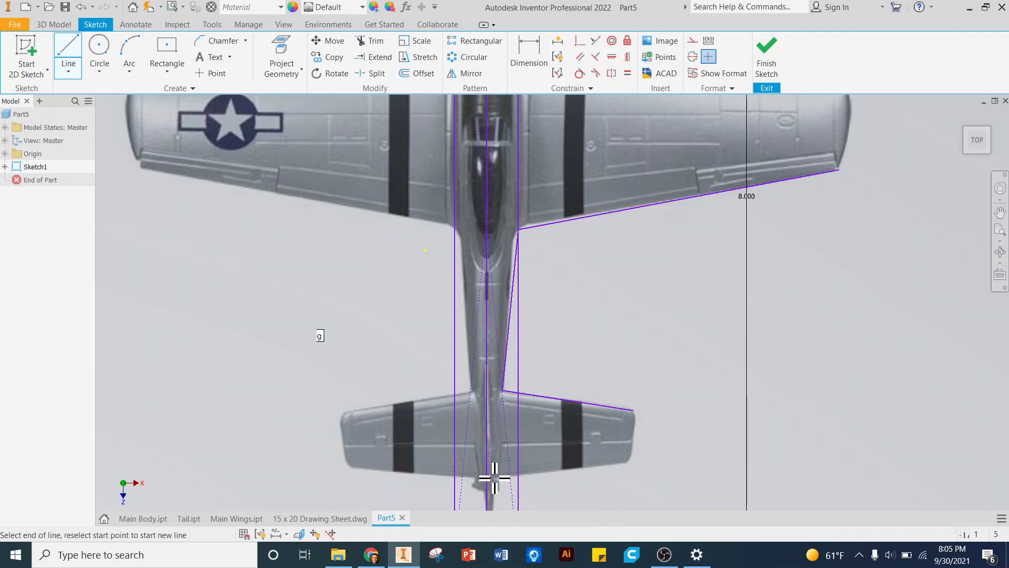
left_click(625, 464)
key("Escape")
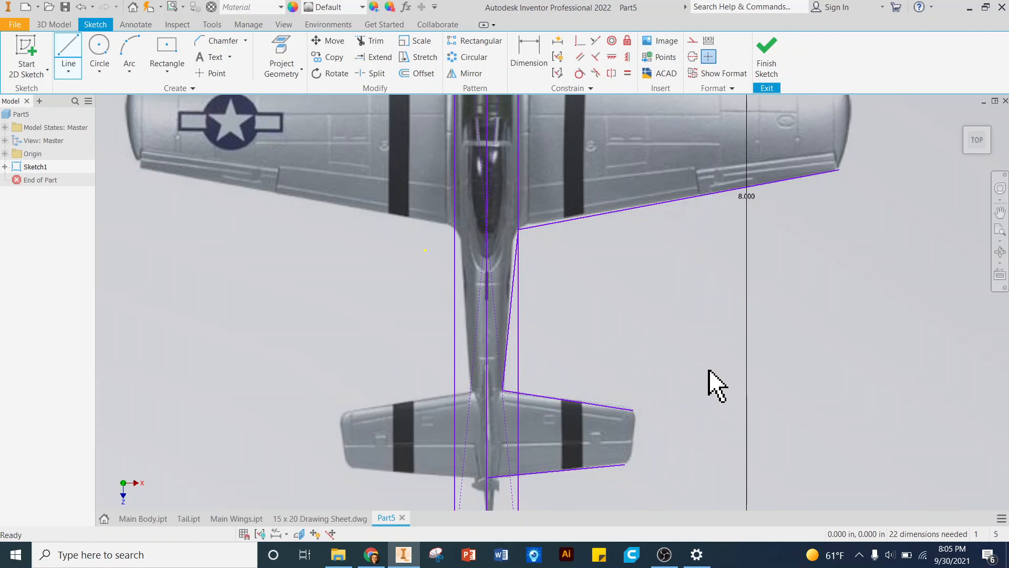
Step: Close the right wing tip with a three-point arc joining the ends of the leading and trailing edges
scroll(874, 139, "down", 2)
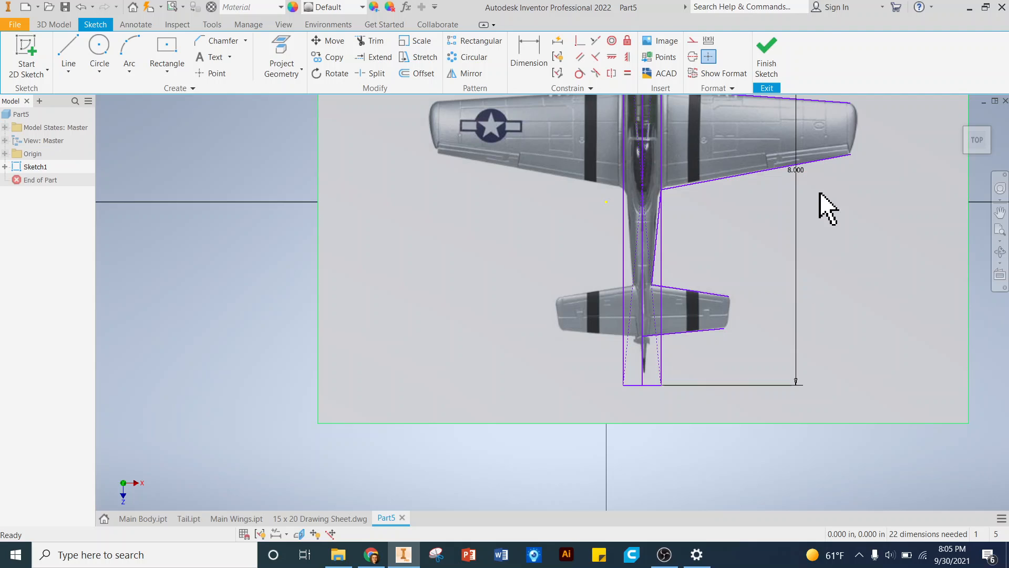
scroll(800, 237, "down", 2)
scroll(847, 182, "up", 3)
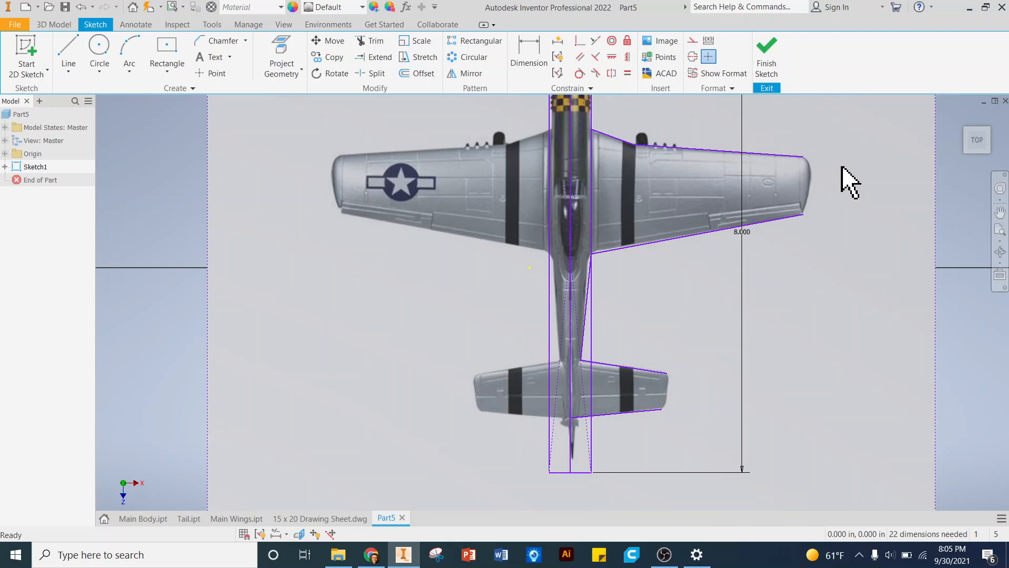
left_click(127, 46)
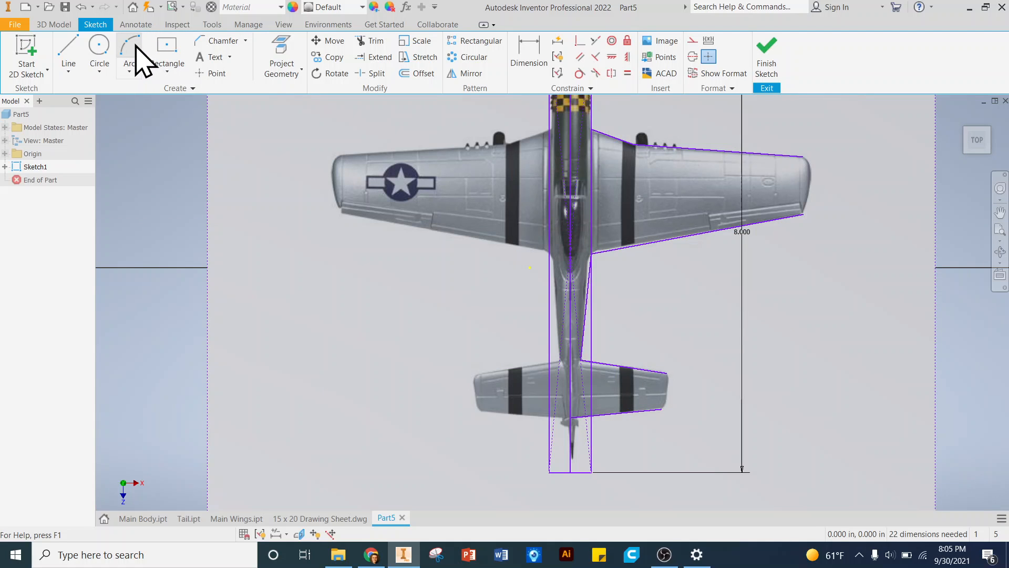
left_click(808, 162)
left_click(804, 215)
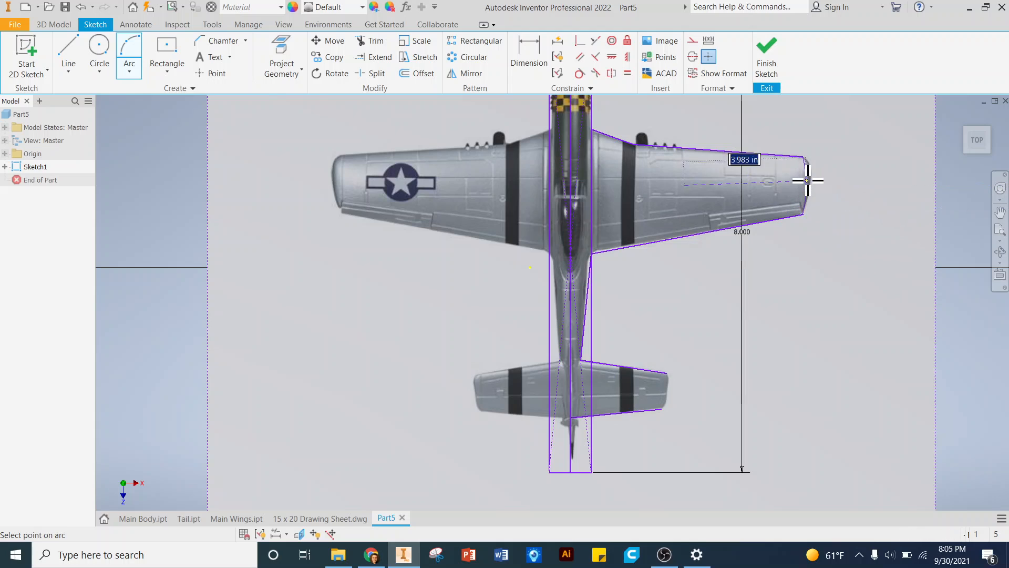
left_click(811, 176)
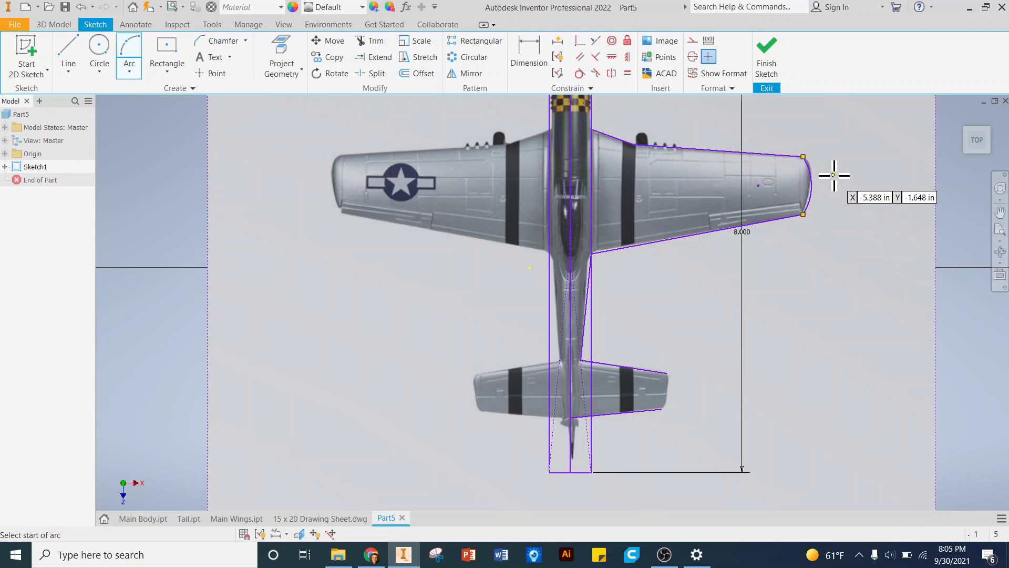
Step: Close the right tailplane tip with a three-point arc of about 0.7 in radius between its leading and trailing edges
left_click(667, 373)
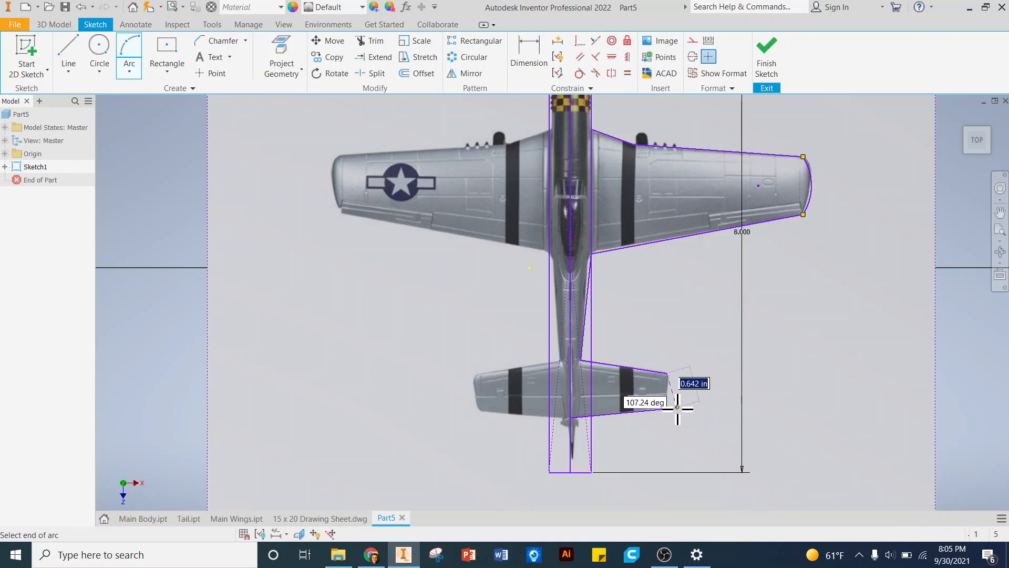
left_click(662, 409)
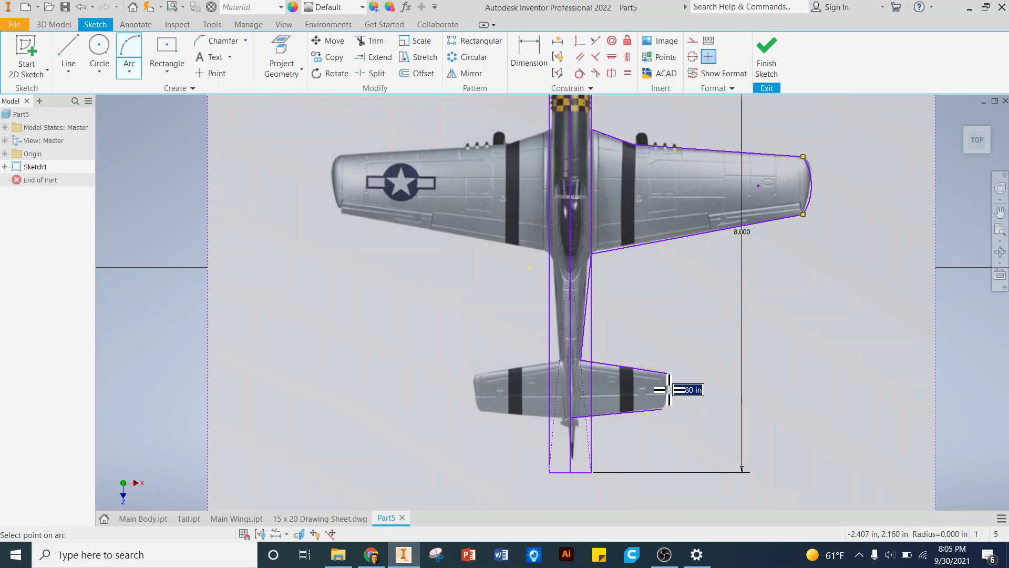
scroll(670, 390, "up", 5)
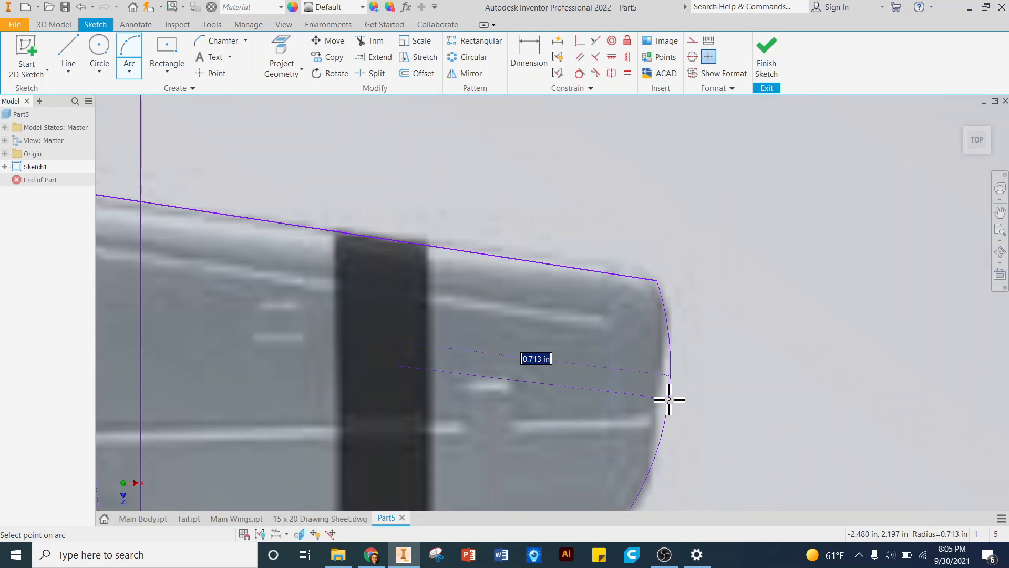
left_click(673, 399)
scroll(670, 315, "down", 6)
scroll(684, 342, "down", 3)
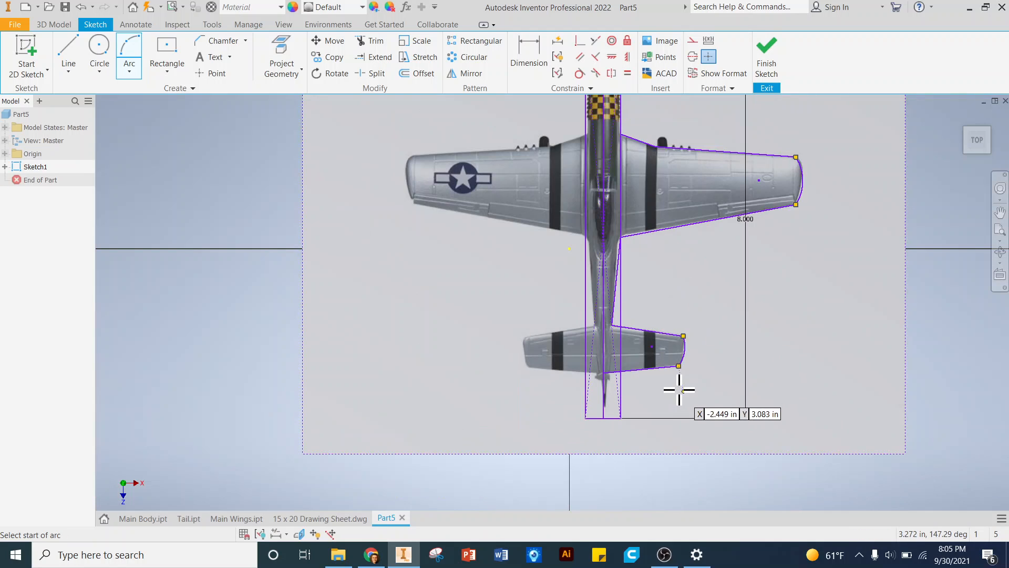
scroll(630, 265, "down", 2)
scroll(615, 247, "up", 3)
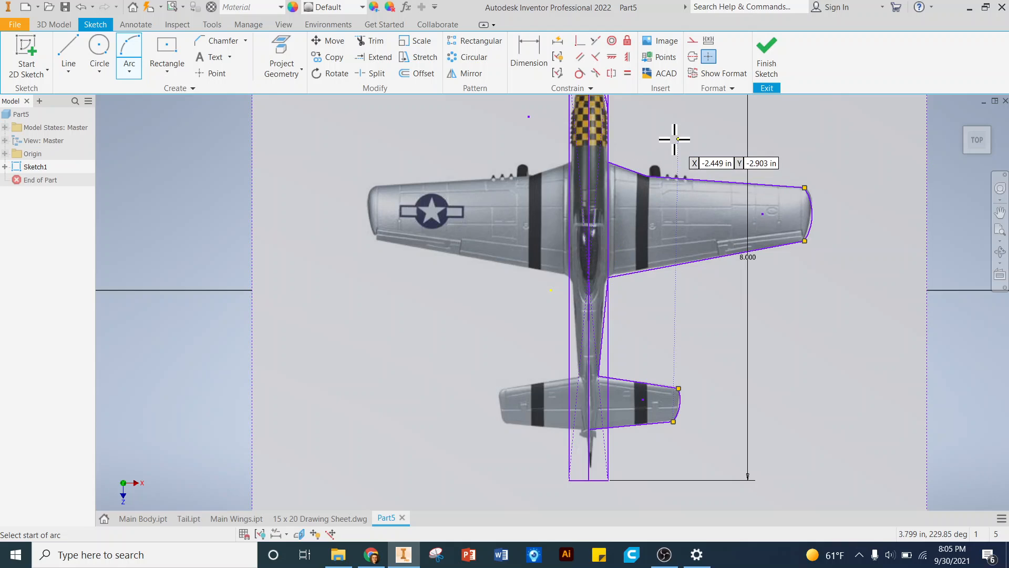
right_click(673, 140)
left_click(618, 140)
Step: Delete the 8 in length and 0.75 in width dimensions from the fuselage rectangle
scroll(563, 281, "down", 3)
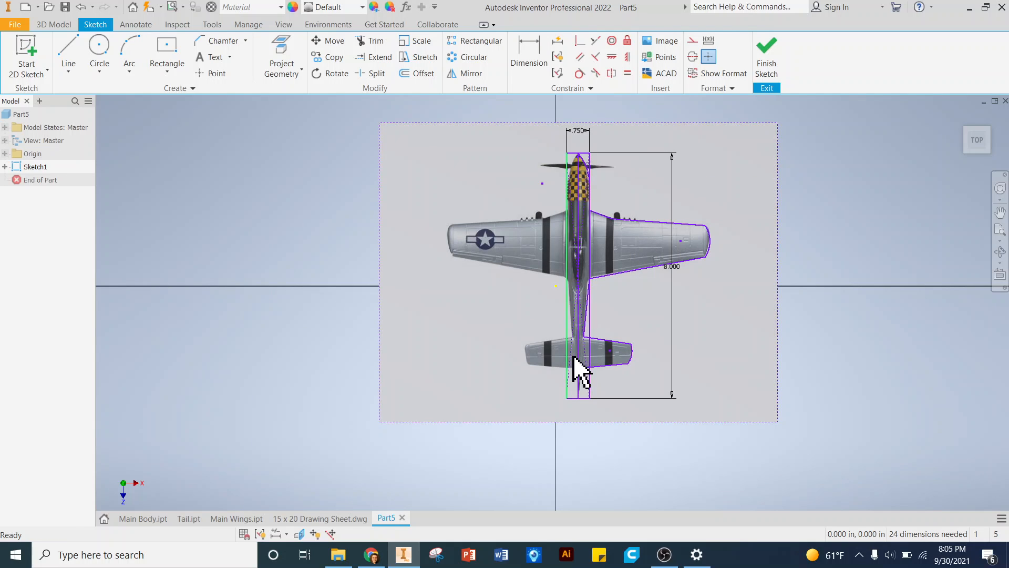
left_click(672, 267)
key("Delete")
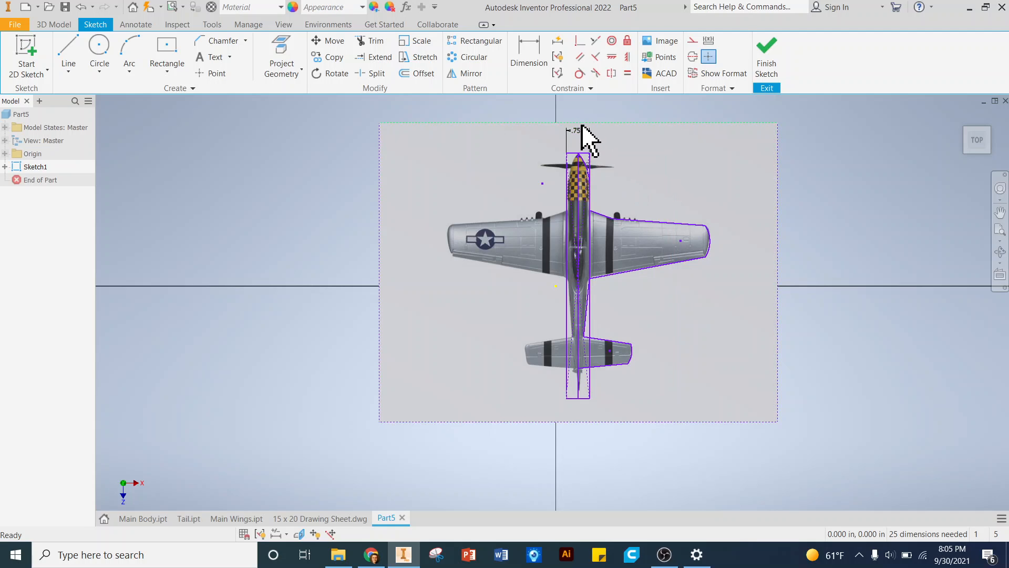
key("Delete")
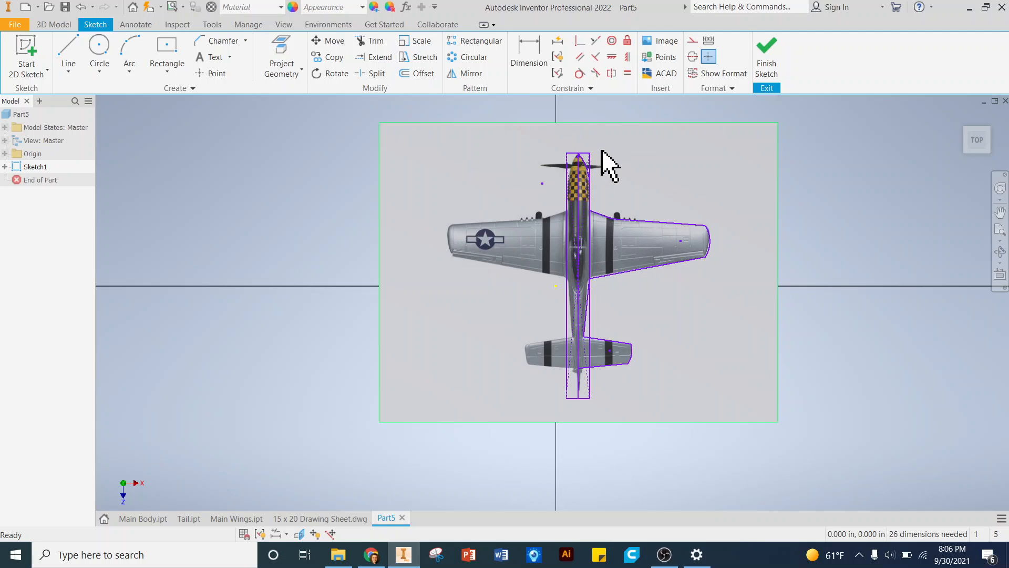
Step: Trim the fuselage rectangle's front edge and the corners on both sides of the nose
left_click(373, 42)
scroll(560, 179, "up", 3)
mouse_move(615, 122)
left_mouse_down()
mouse_move(615, 135)
mouse_move(603, 117)
mouse_move(581, 130)
mouse_move(575, 151)
left_mouse_up()
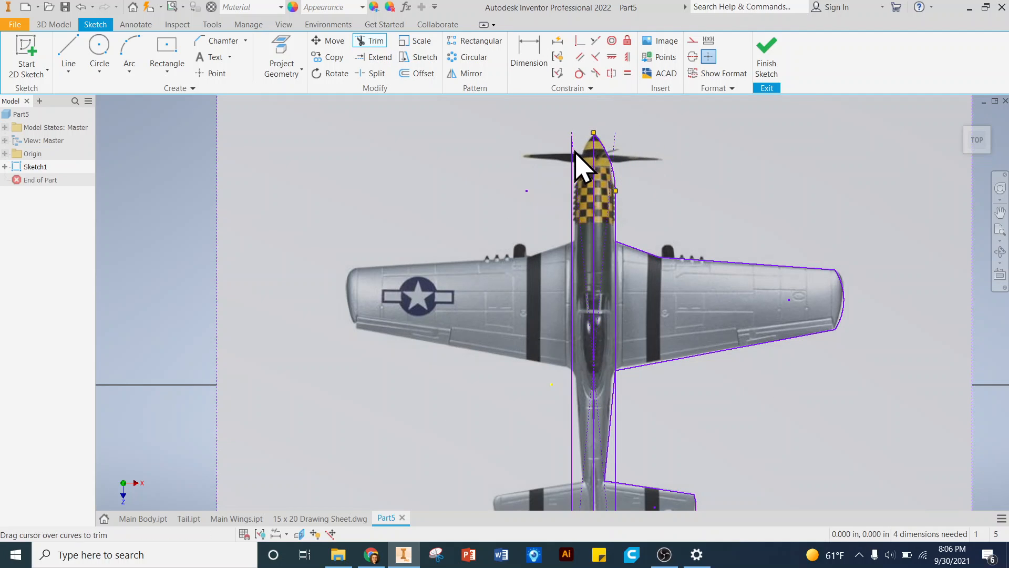
scroll(560, 179, "up", 4)
scroll(561, 178, "down", 3)
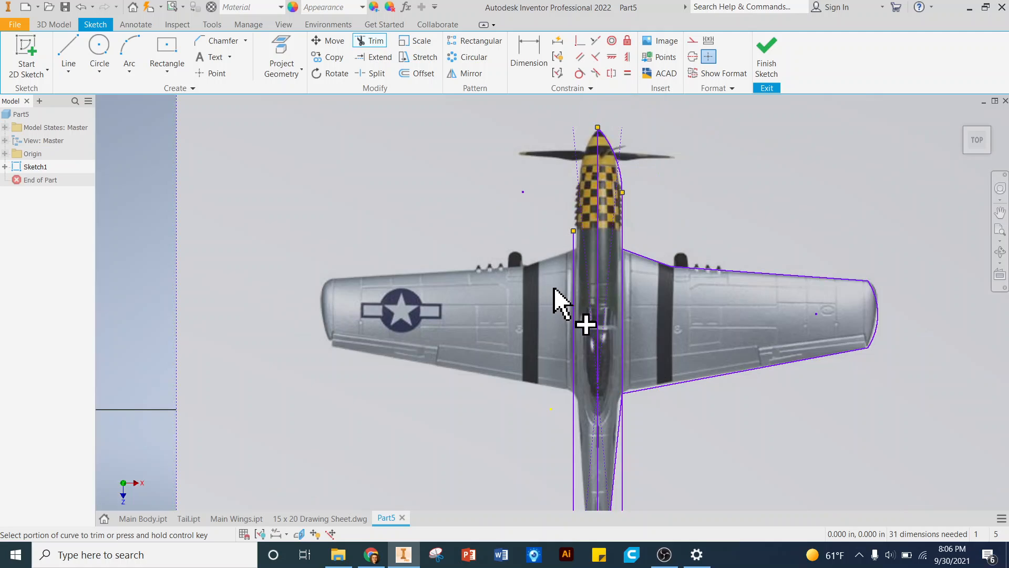
Step: Trim the fuselage rectangle's left edge from the wing to the tail, along with the left half of its rear edge
left_click_drag(557, 273, 567, 277)
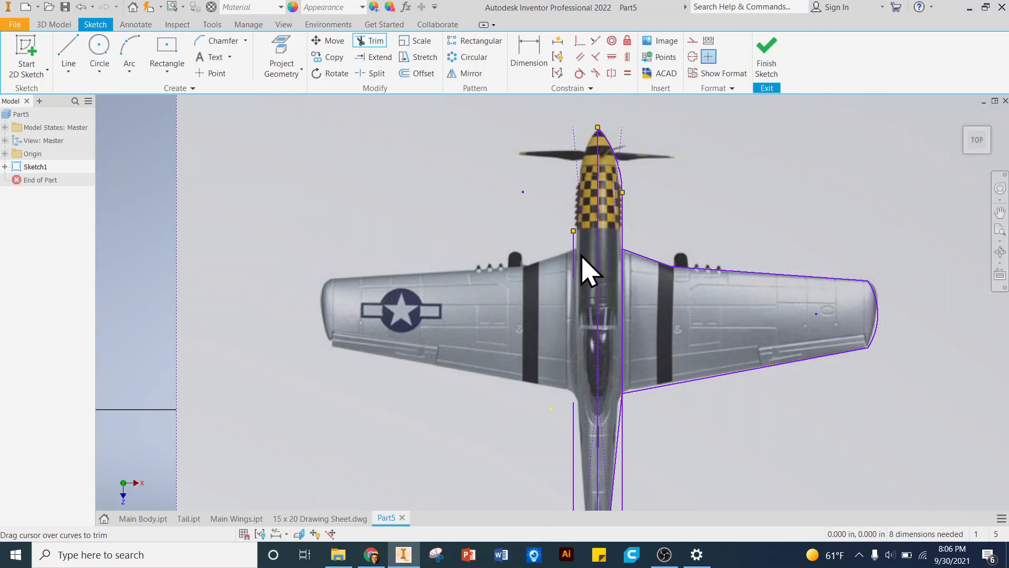
scroll(552, 378, "down", 3)
scroll(557, 356, "up", 3)
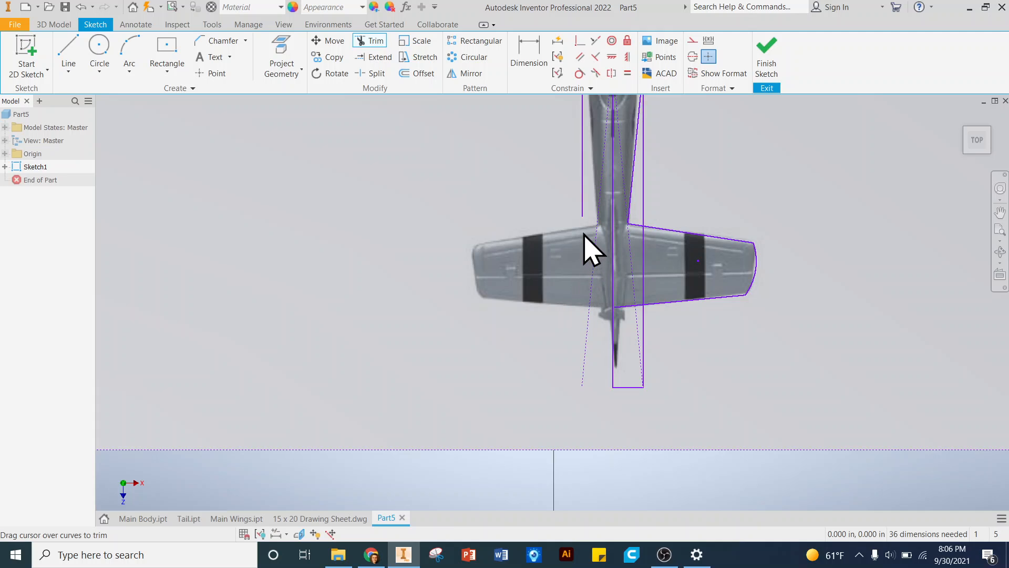
left_click_drag(584, 234, 583, 192)
scroll(537, 207, "down", 5)
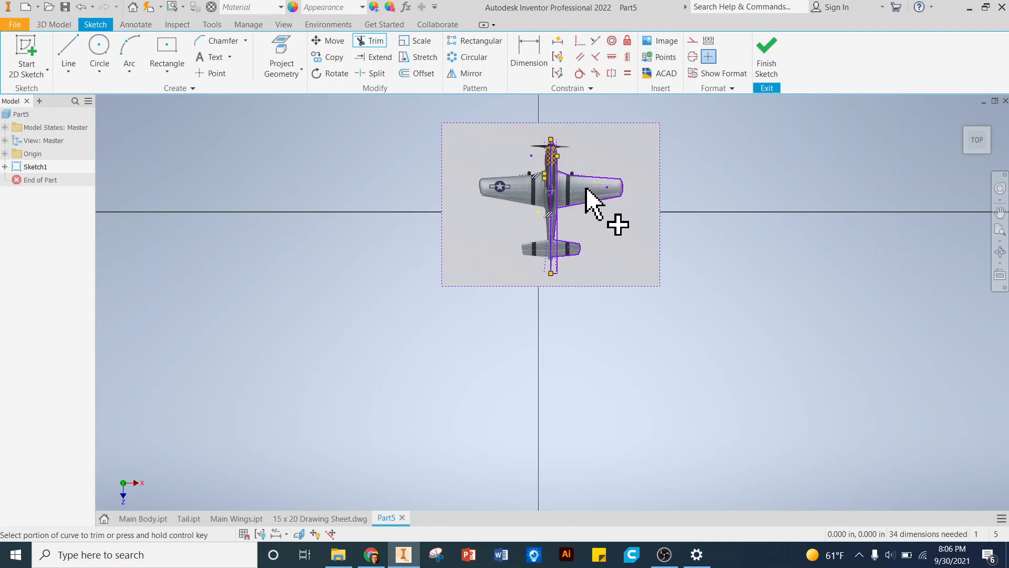
Step: Try to trim the rectangle's lines behind the tailplane, and undo the trims and the accidental image move
scroll(589, 200, "up", 5)
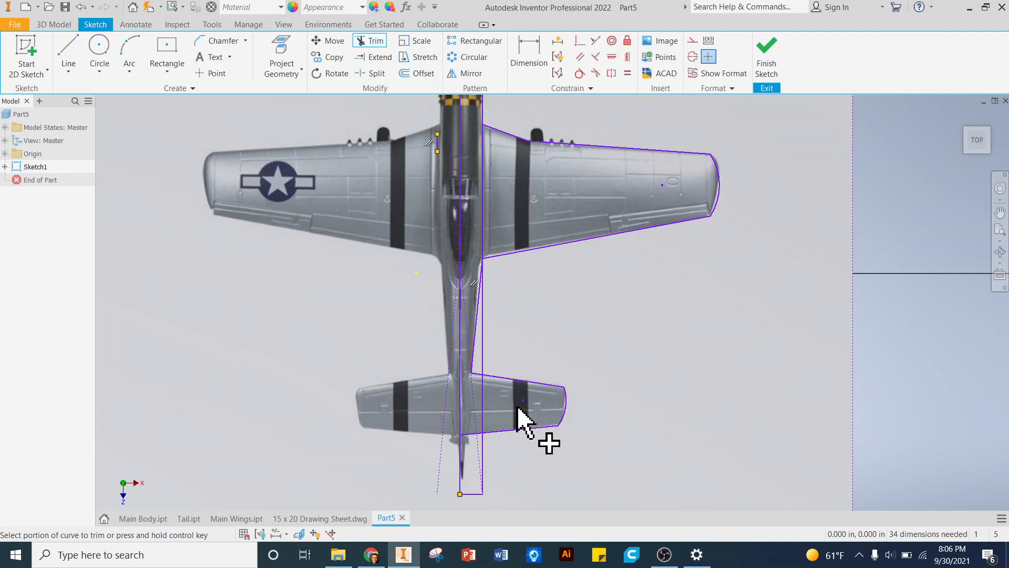
left_click_drag(510, 480, 427, 473)
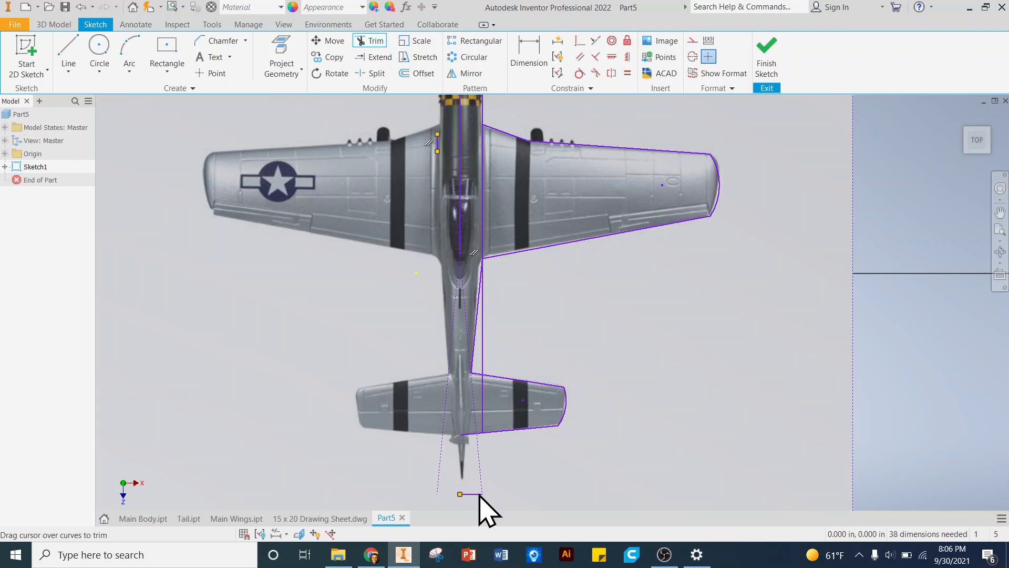
left_click_drag(480, 495, 514, 481)
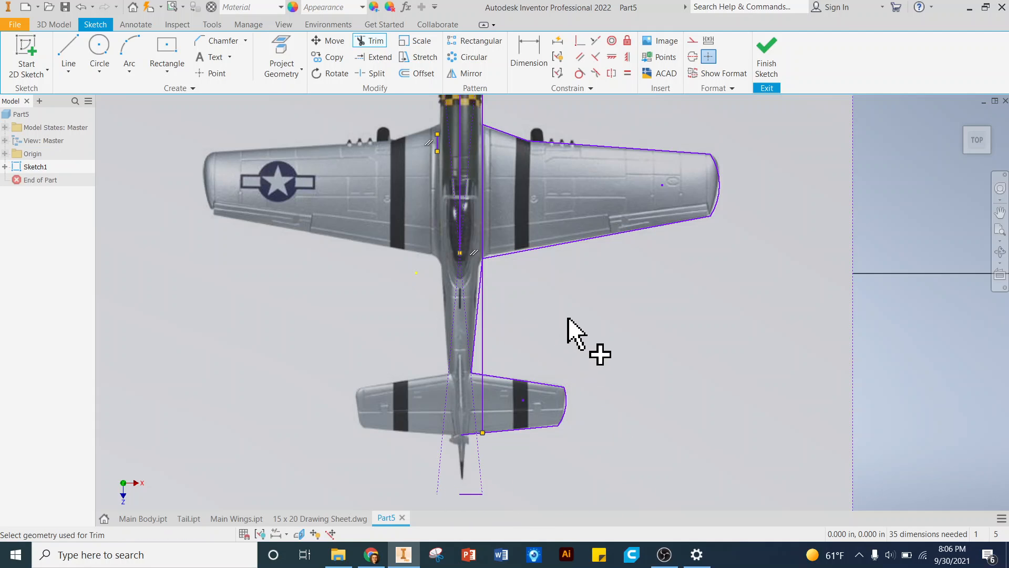
key("ctrl+z")
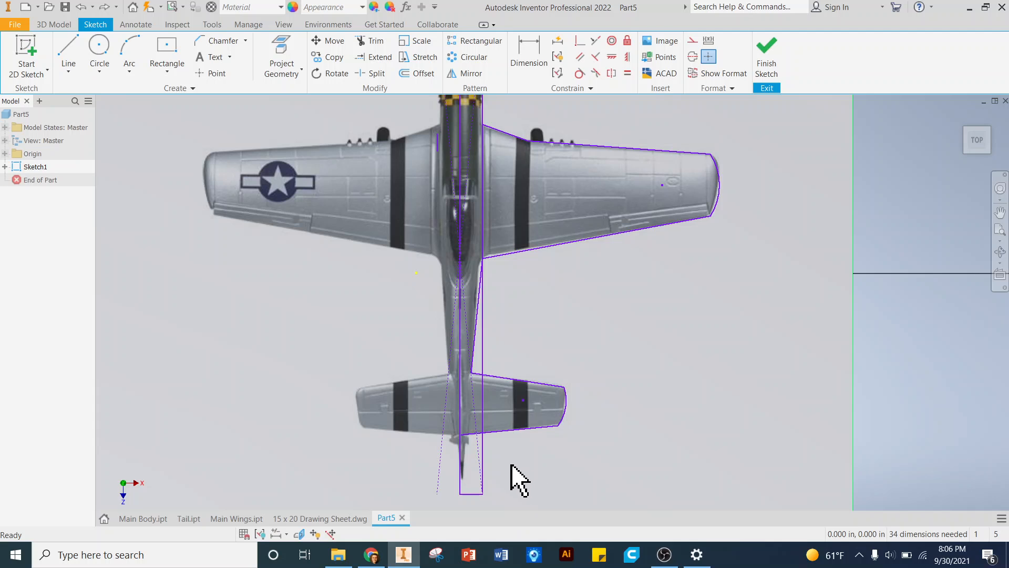
left_click_drag(525, 461, 478, 481)
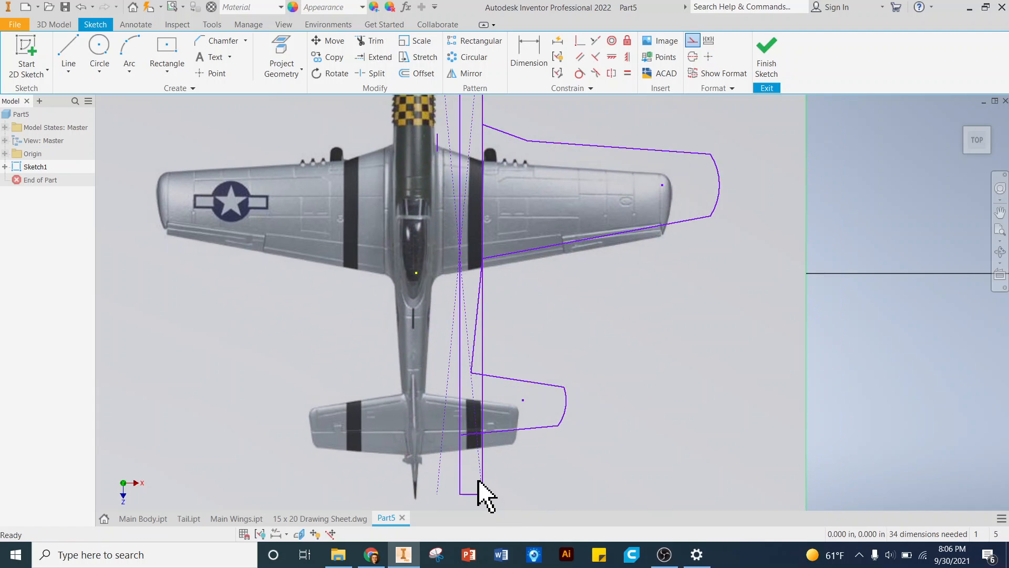
key("ctrl+z")
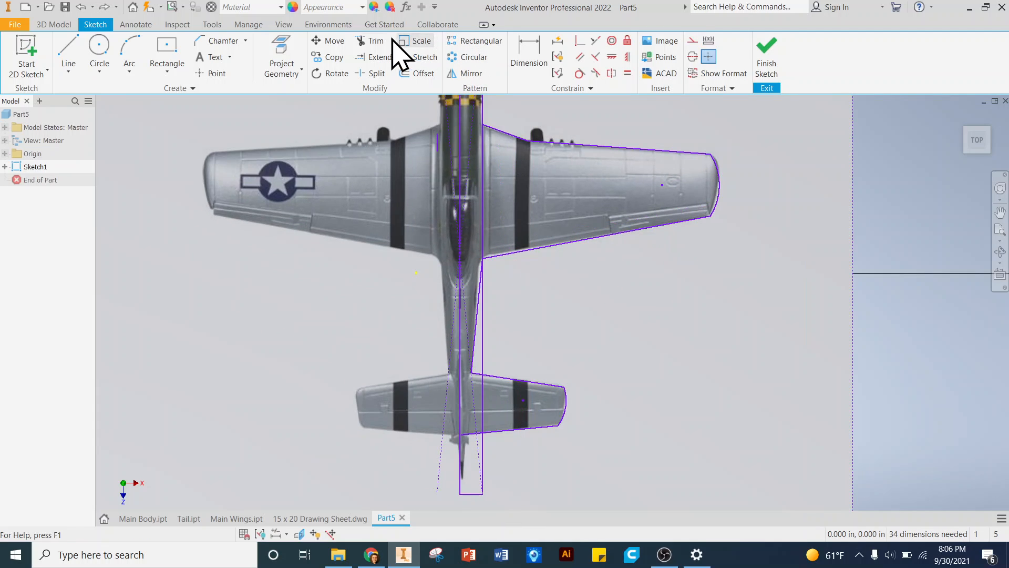
left_click(369, 41)
left_click(461, 480)
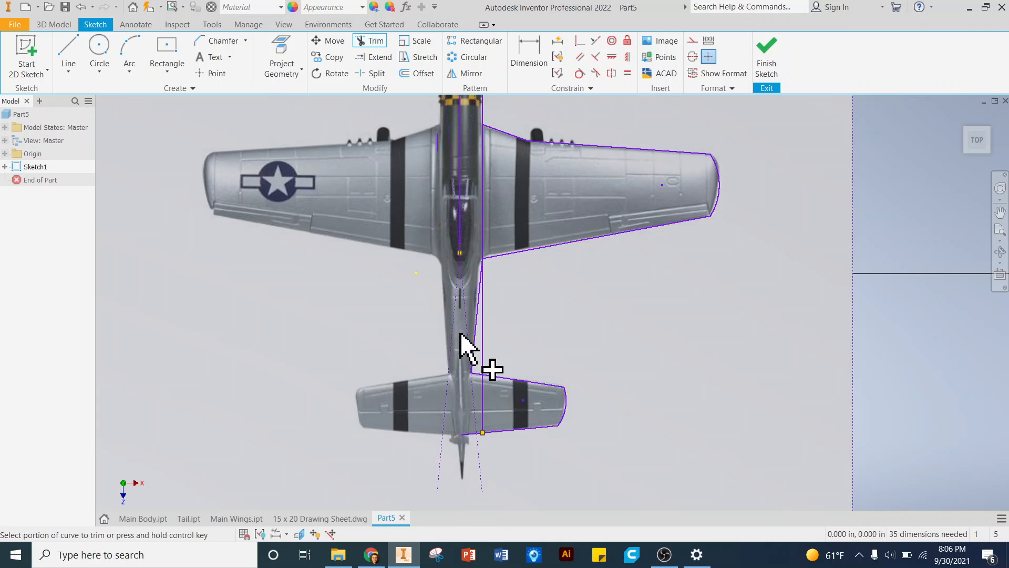
scroll(473, 447, "down", 5)
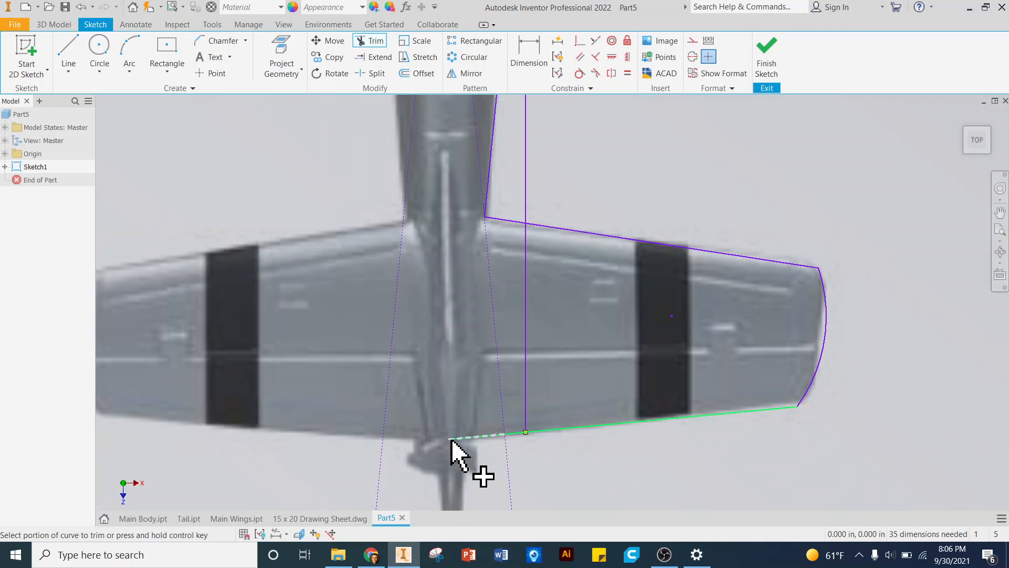
key("ctrl+z")
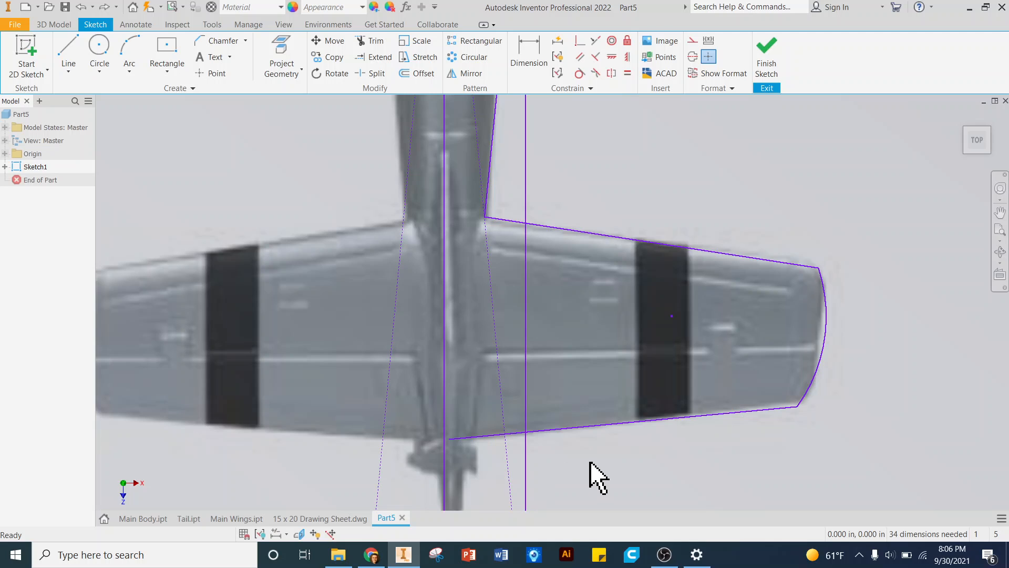
Step: Move the inner endpoint of the tailplane's trailing edge onto the fuselage centreline
scroll(592, 429, "up", 3)
scroll(573, 464, "down", 3)
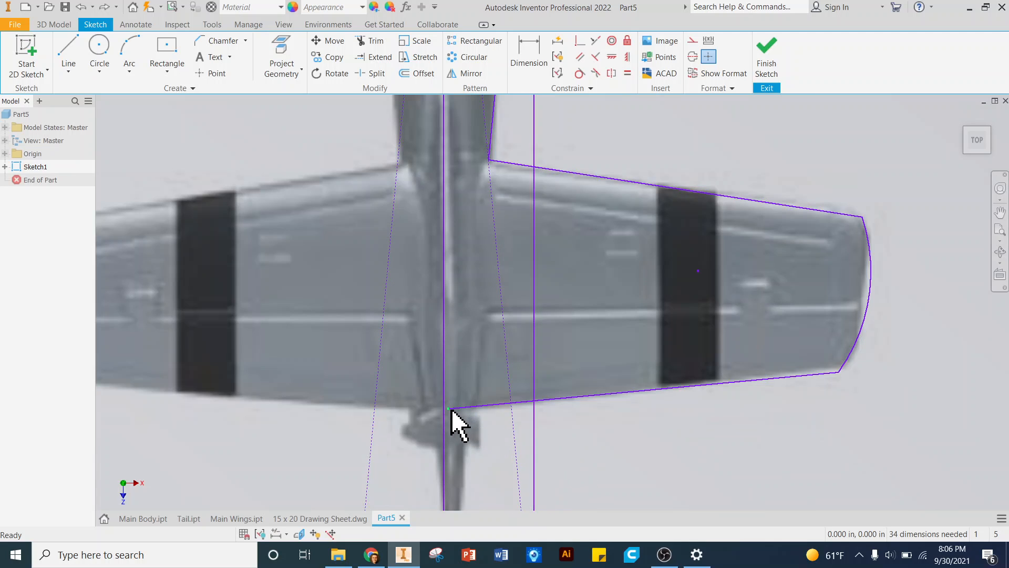
left_click_drag(450, 408, 444, 409)
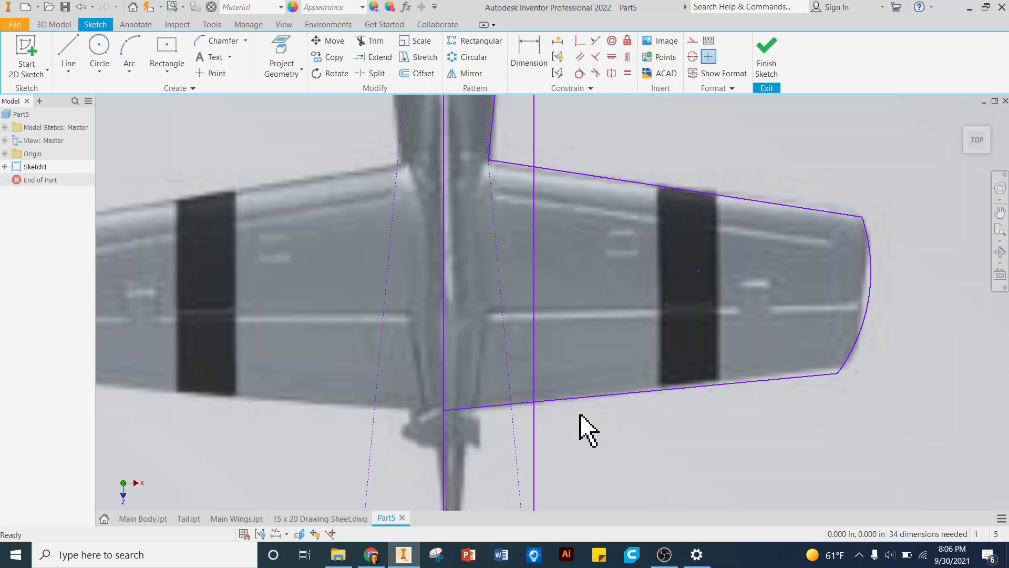
Step: Trim the fuselage rectangle's lines behind the tailplane and its right edge between the wing and the tailplane
scroll(589, 431, "down", 5)
left_click(376, 41)
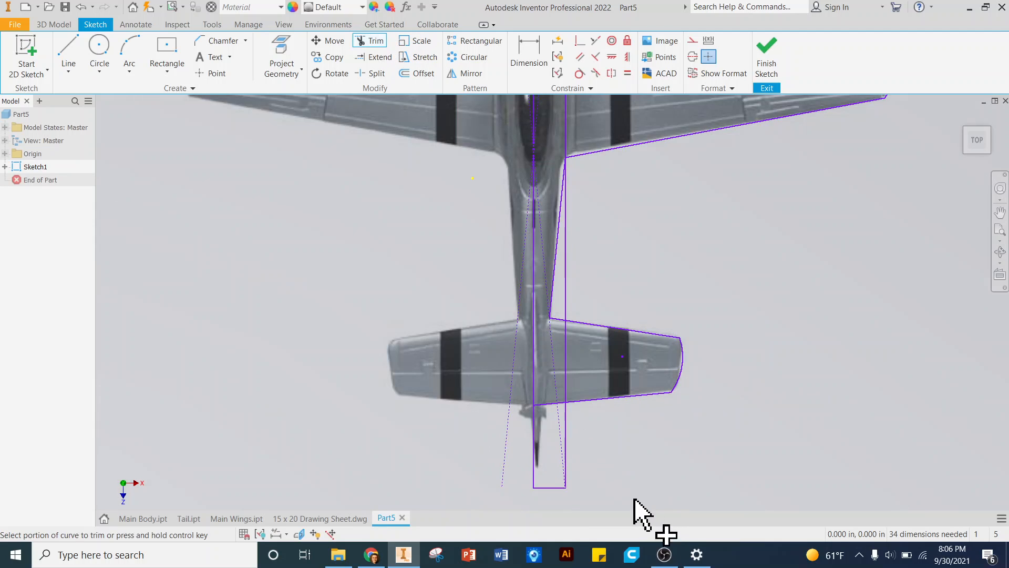
left_click(566, 447)
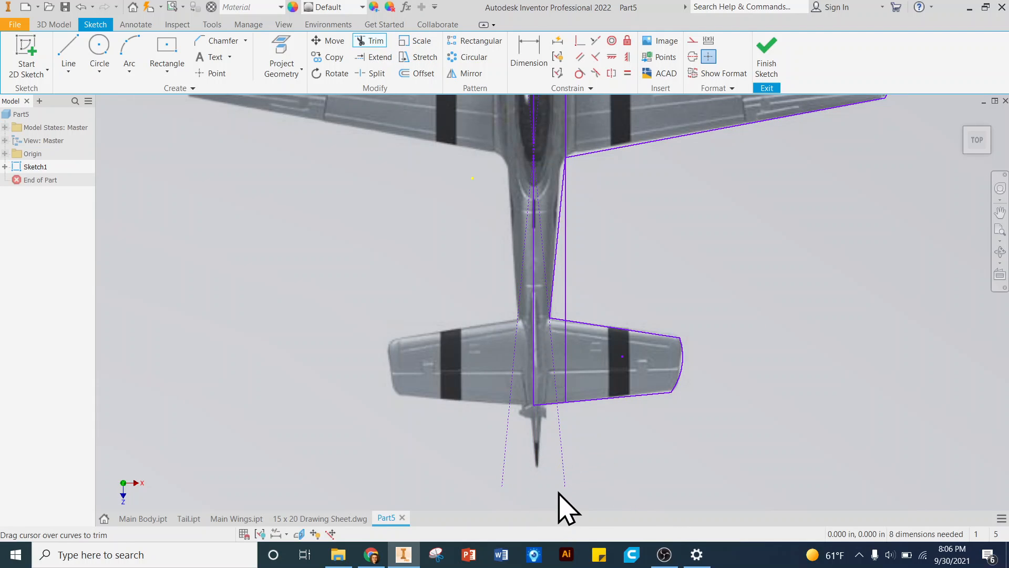
scroll(590, 387, "down", 3)
scroll(595, 354, "up", 4)
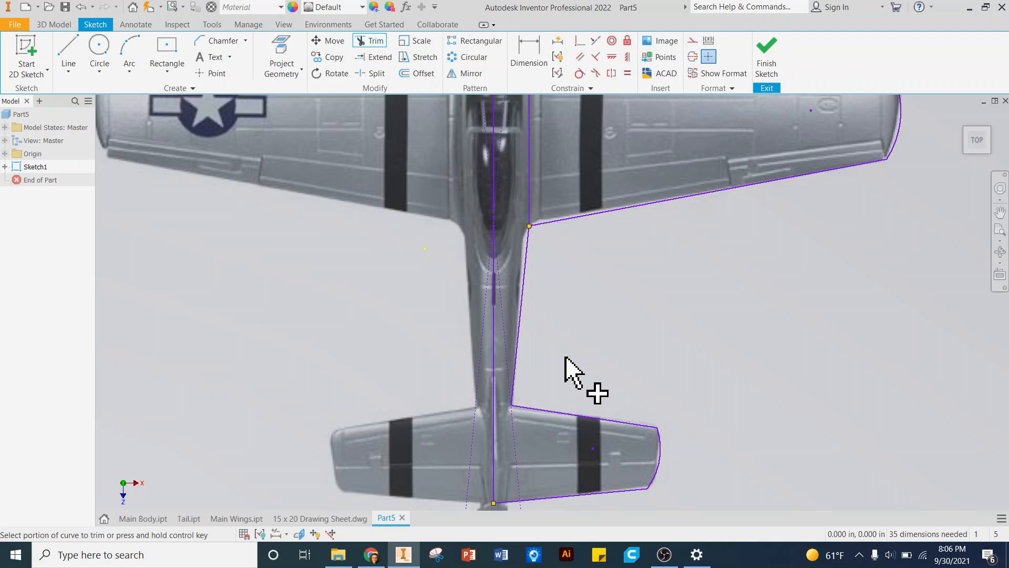
Step: Trim the rectangle's right edge across the wing root and the leftover left-edge segment beside the fuselage
scroll(565, 236, "down", 3)
scroll(559, 214, "up", 4)
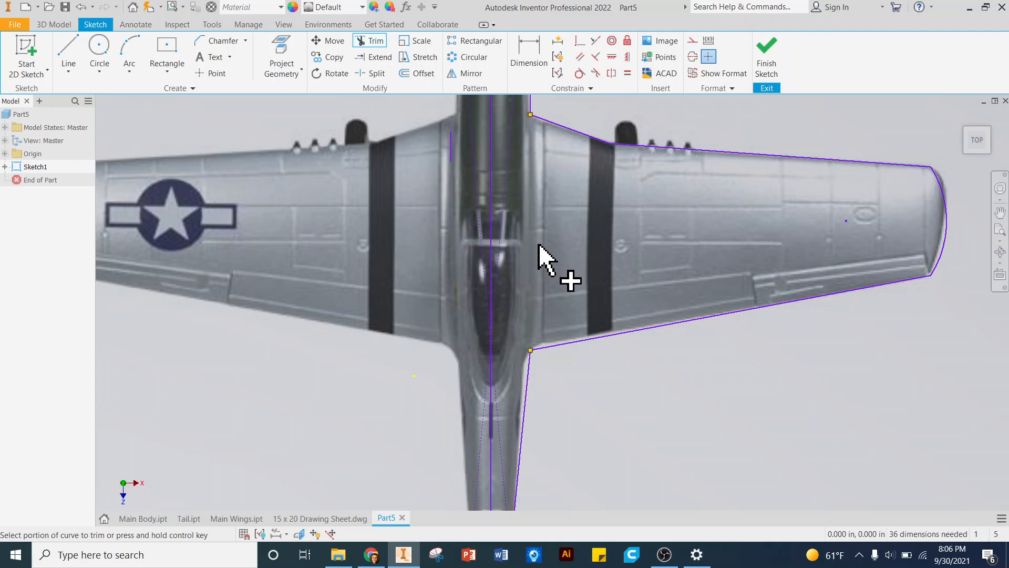
scroll(547, 258, "down", 3)
scroll(495, 236, "up", 3)
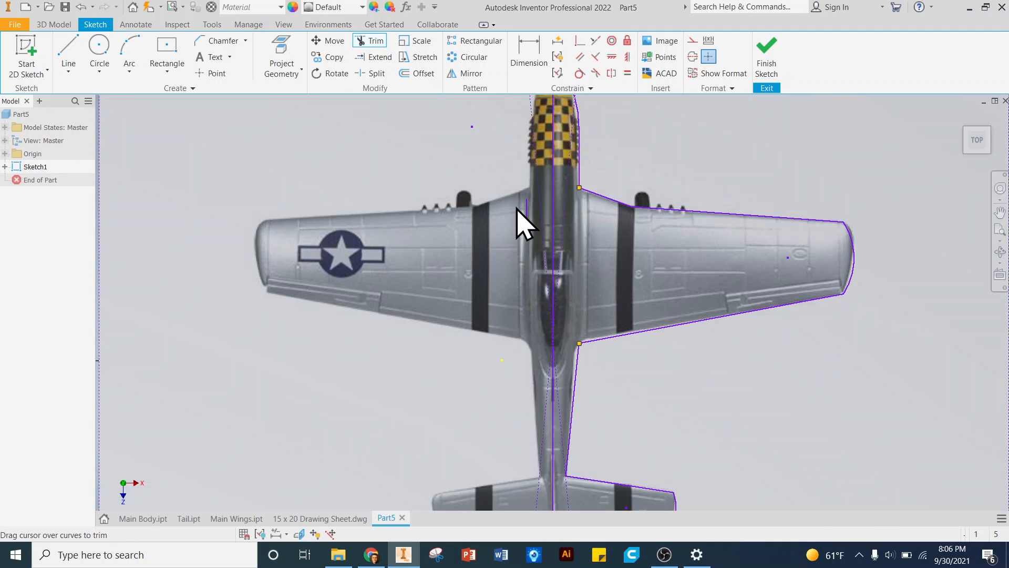
scroll(491, 239, "down", 3)
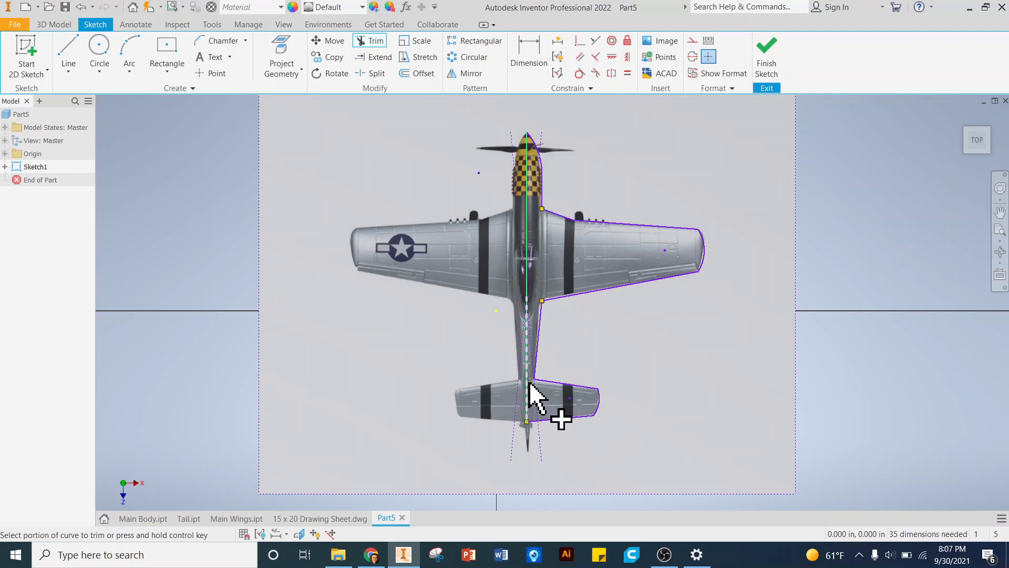
Step: Finish the sketch and extrude the closed half-aircraft profile 3/16 in
left_click(772, 57)
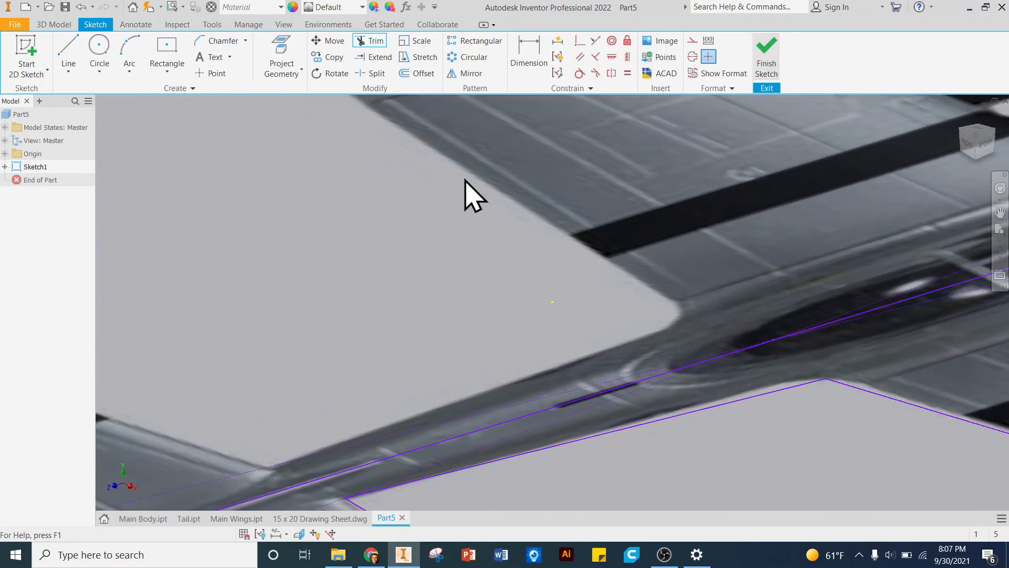
scroll(468, 334, "down", 3)
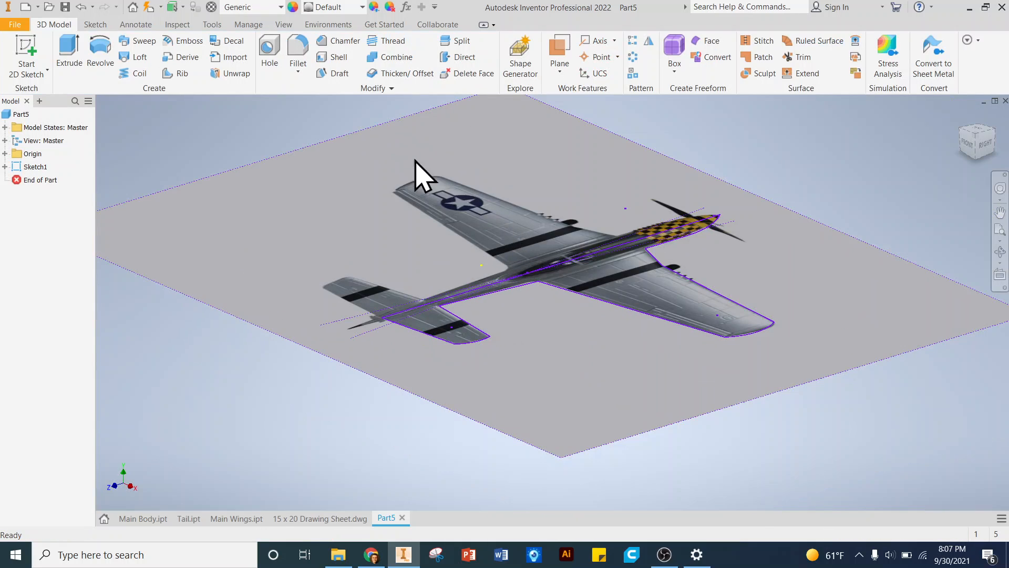
left_click(68, 44)
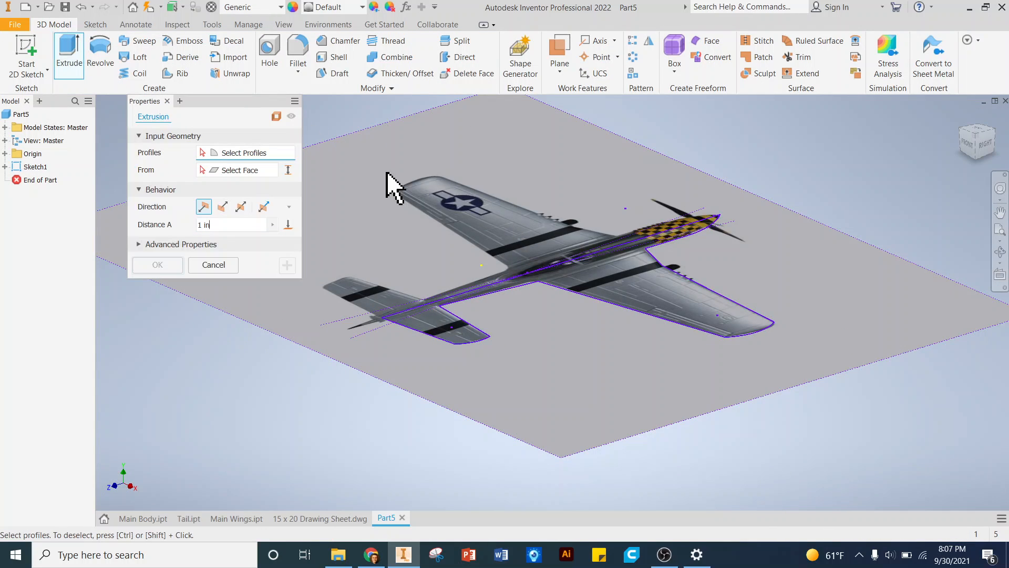
left_click(599, 276)
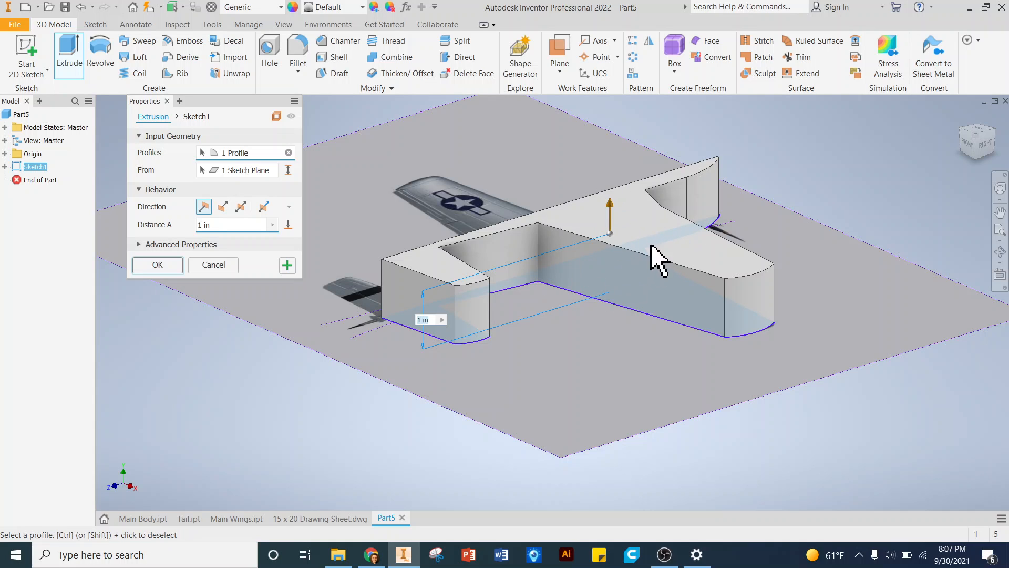
left_click(981, 136)
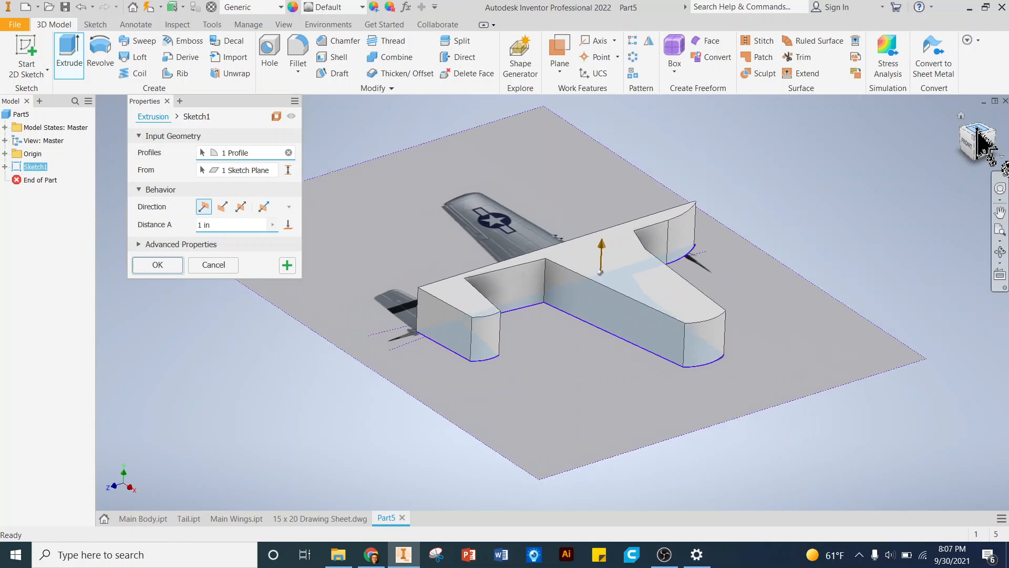
scroll(515, 399, "up", 5)
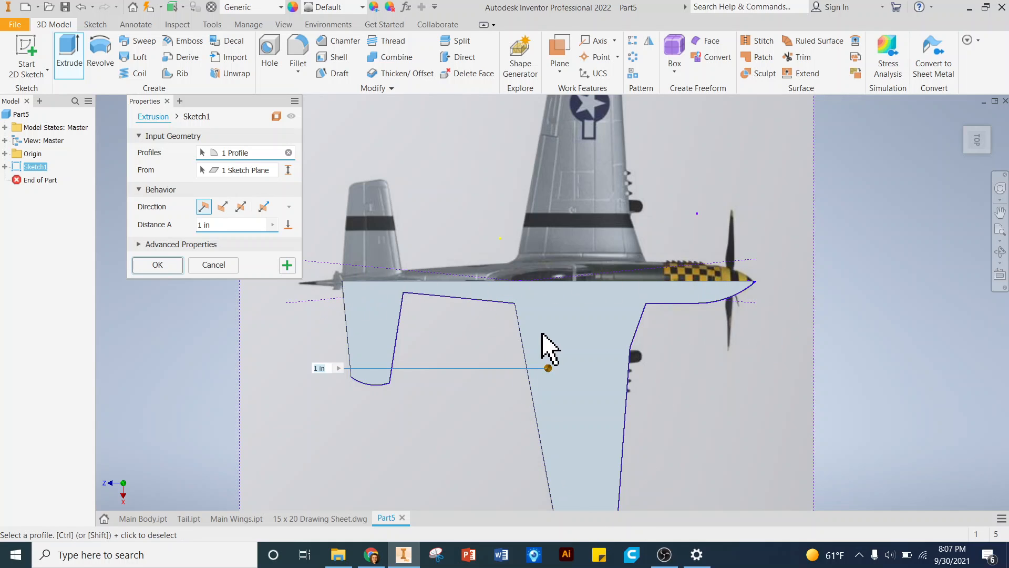
scroll(543, 337, "down", 3)
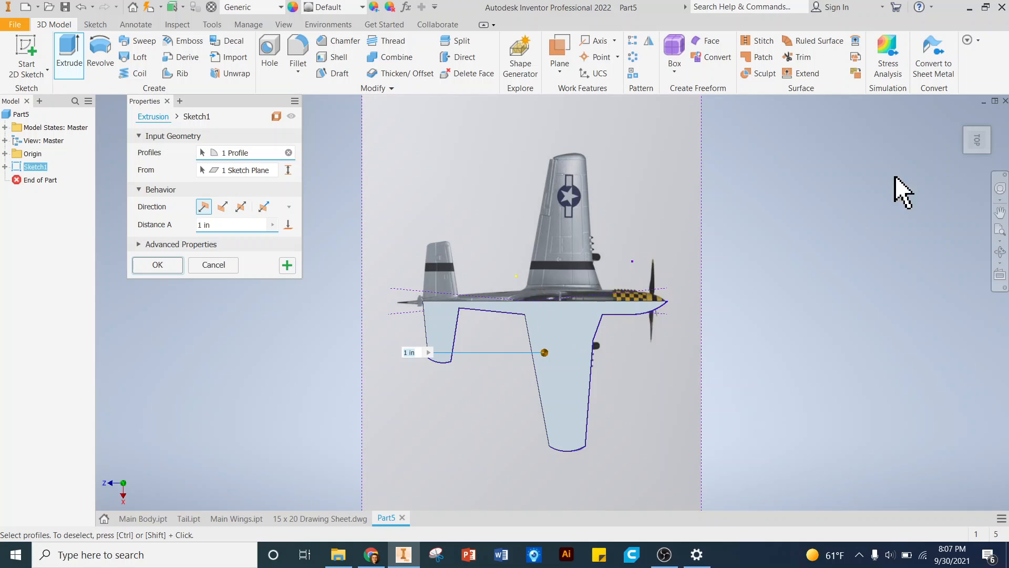
left_click_drag(976, 142, 990, 120)
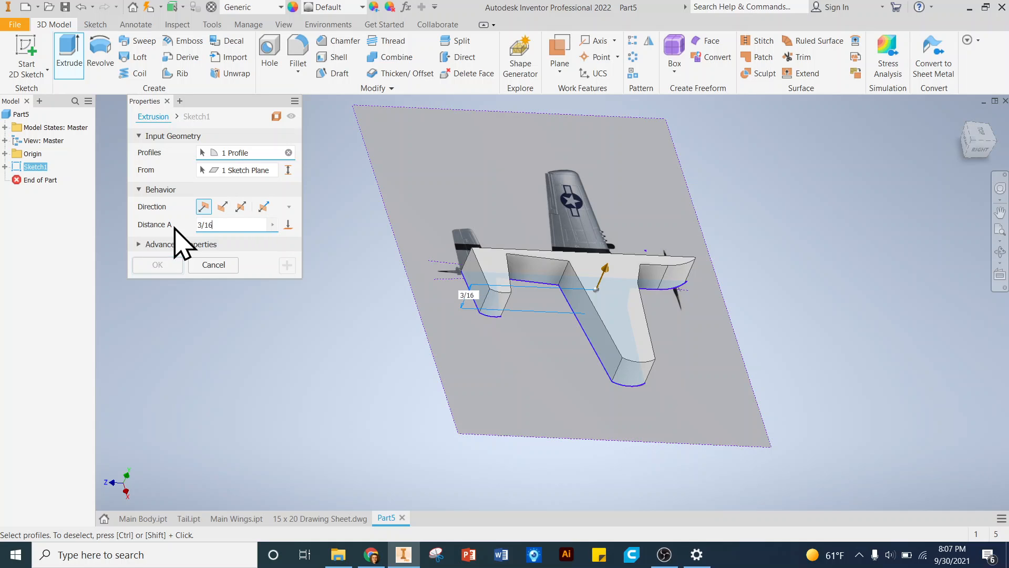
key("Return")
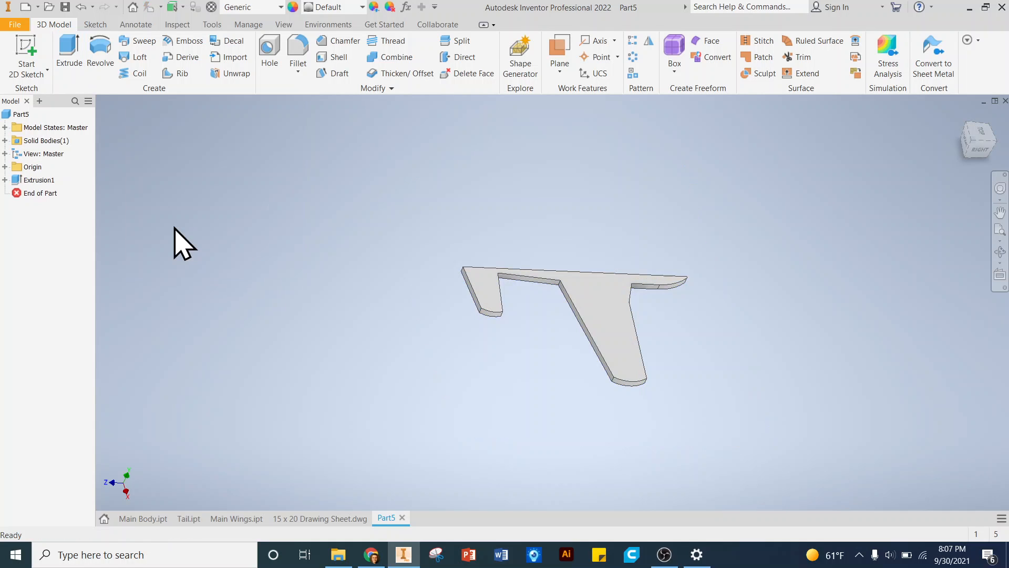
Step: Mirror the half-aircraft extrusion about its flat side face along the fuselage centreline
mouse_move(975, 153)
left_mouse_down()
mouse_move(977, 136)
mouse_move(991, 153)
mouse_move(994, 136)
mouse_move(980, 152)
mouse_move(981, 138)
mouse_move(993, 133)
mouse_move(991, 151)
mouse_move(979, 135)
mouse_move(977, 144)
left_mouse_up()
scroll(533, 377, "down", 3)
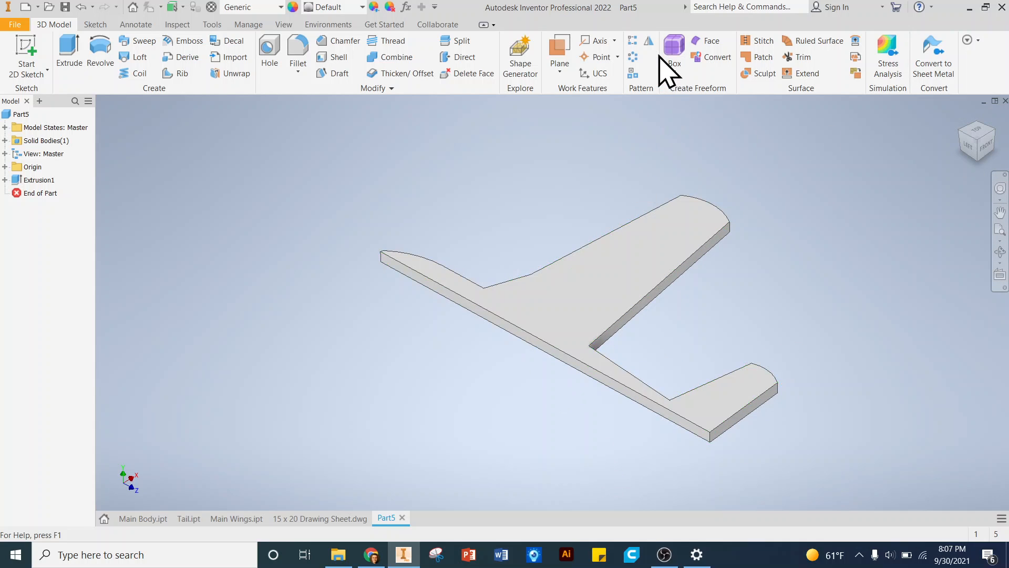
left_click(650, 41)
left_click(639, 271)
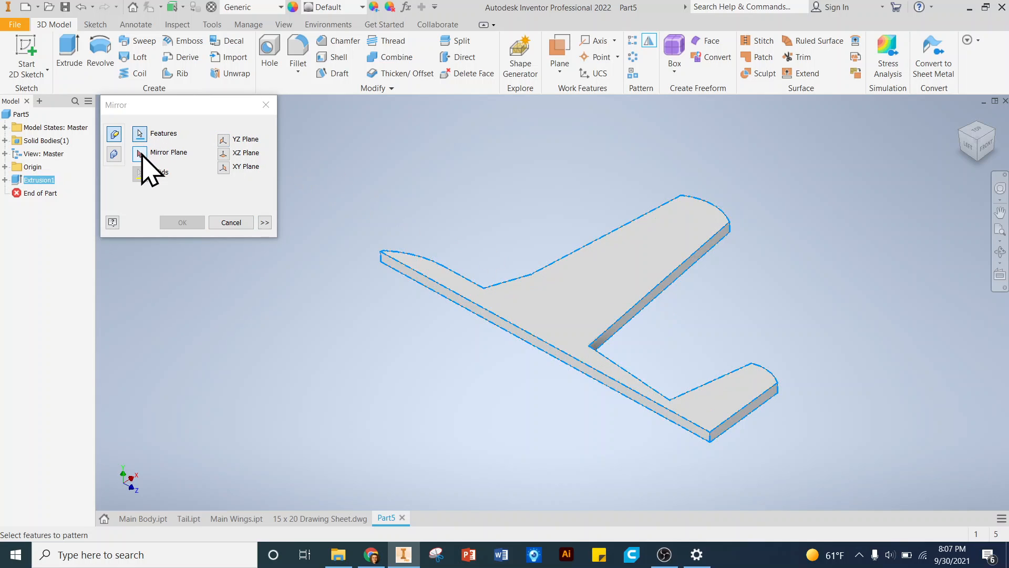
left_click(139, 153)
scroll(444, 318, "down", 3)
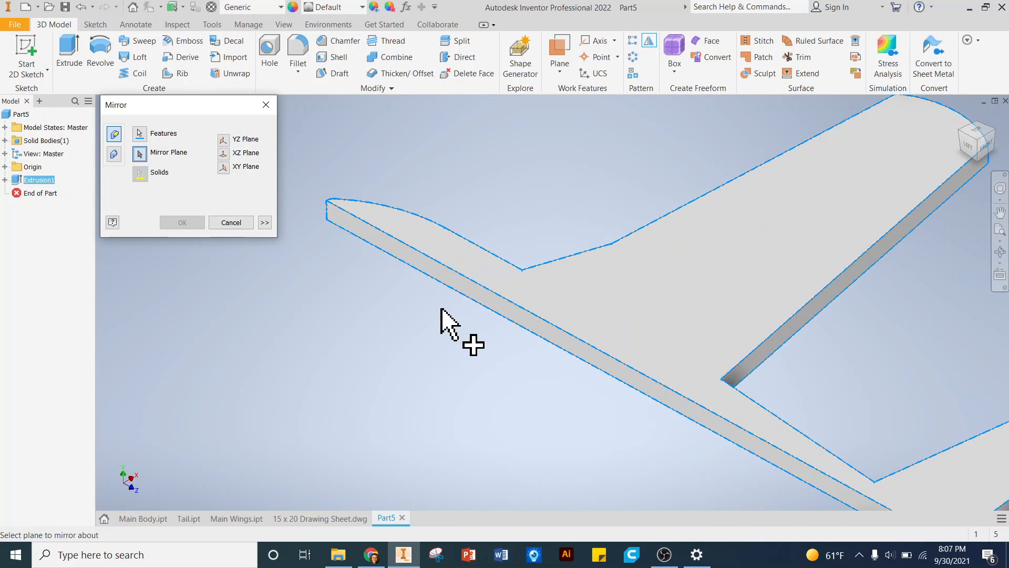
left_click(471, 296)
scroll(463, 300, "up", 5)
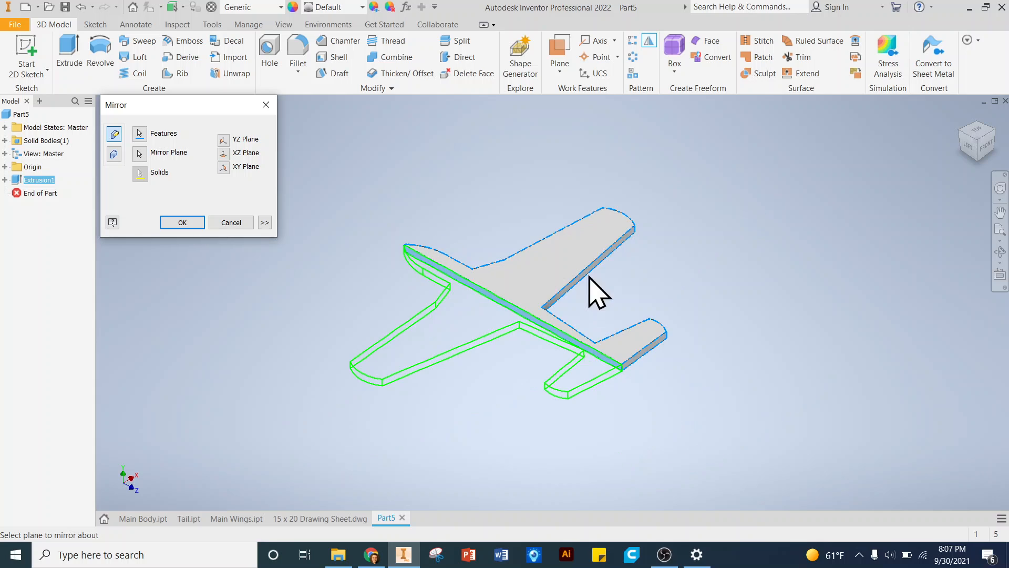
left_click(182, 222)
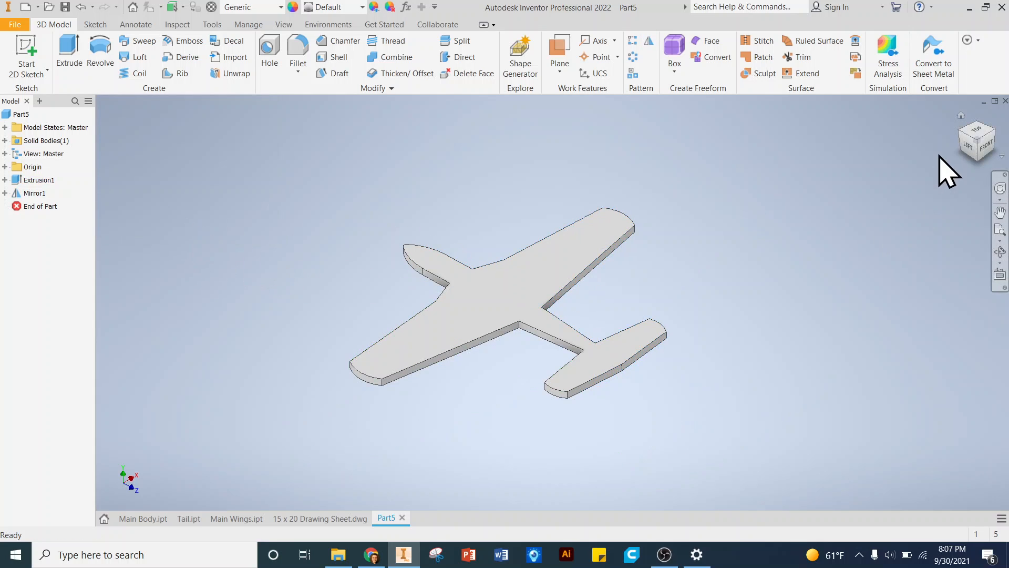
Step: Examine the mirrored aircraft from below and above, glancing at the drawing sheet and the reference image in the browser
mouse_move(970, 141)
left_mouse_down()
mouse_move(941, 169)
mouse_move(846, 171)
mouse_move(941, 168)
mouse_move(946, 131)
mouse_move(915, 157)
mouse_move(946, 152)
mouse_move(978, 168)
mouse_move(972, 131)
mouse_move(956, 124)
mouse_move(965, 163)
mouse_move(947, 121)
mouse_move(894, 140)
mouse_move(902, 163)
mouse_move(925, 117)
mouse_move(907, 205)
mouse_move(824, 209)
left_mouse_up()
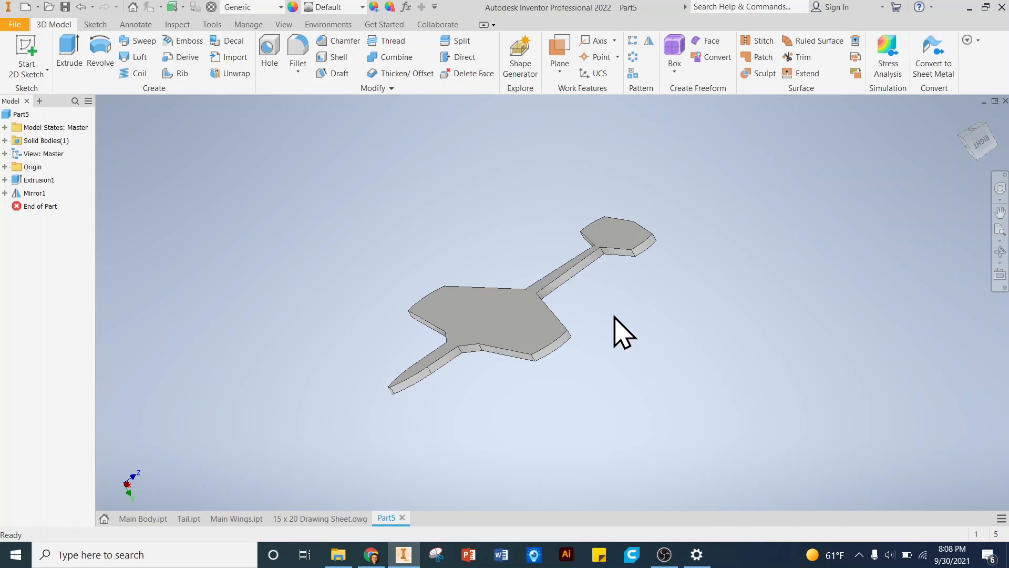
left_click(972, 142)
left_click(328, 519)
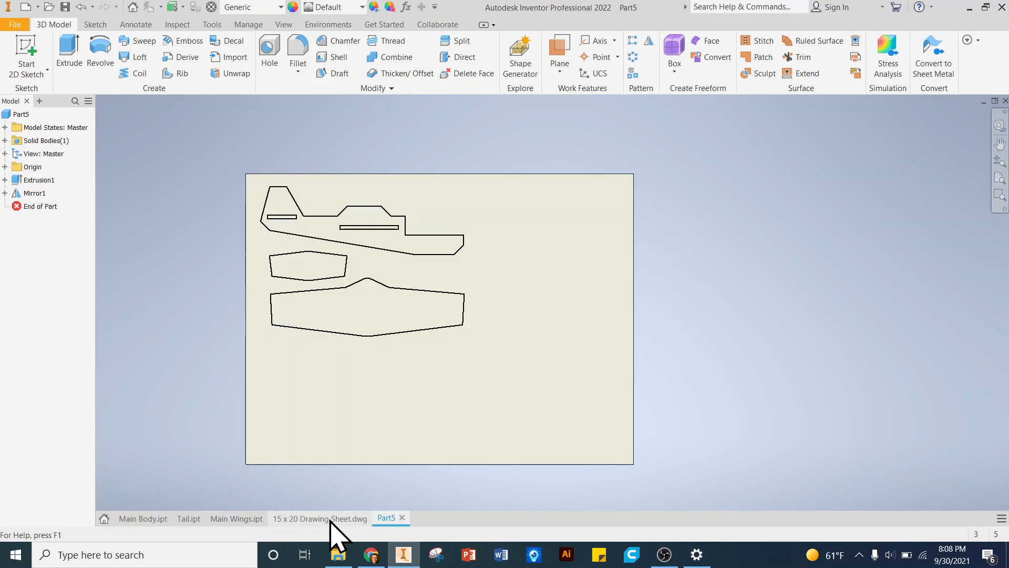
left_click(372, 555)
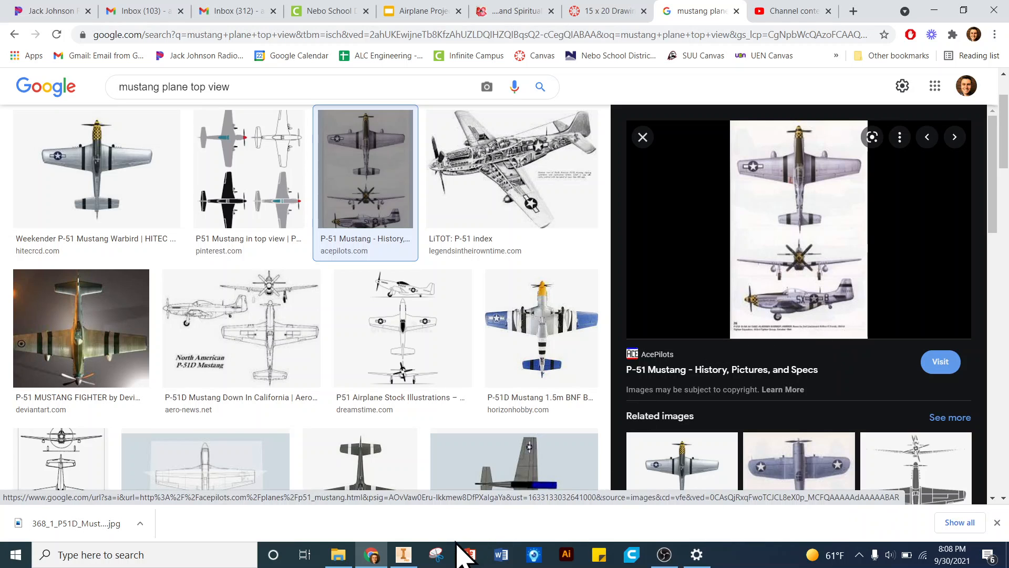
left_click(403, 555)
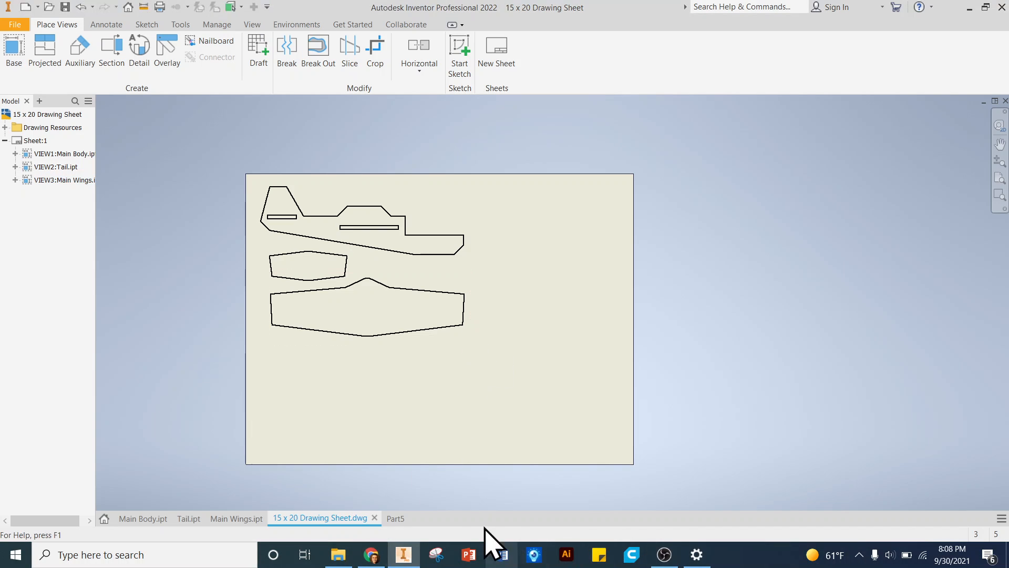
left_click(397, 518)
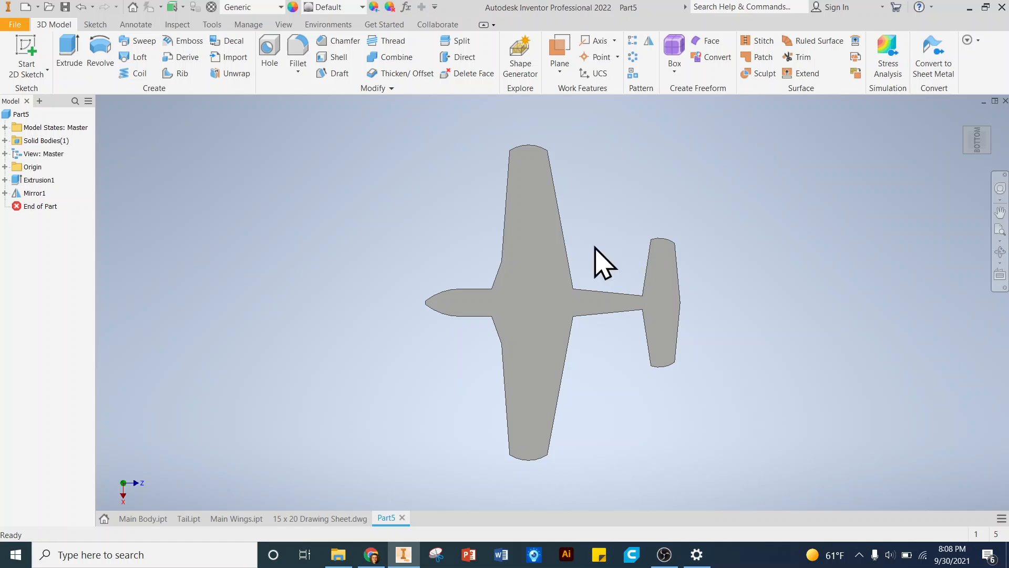
left_click(979, 171)
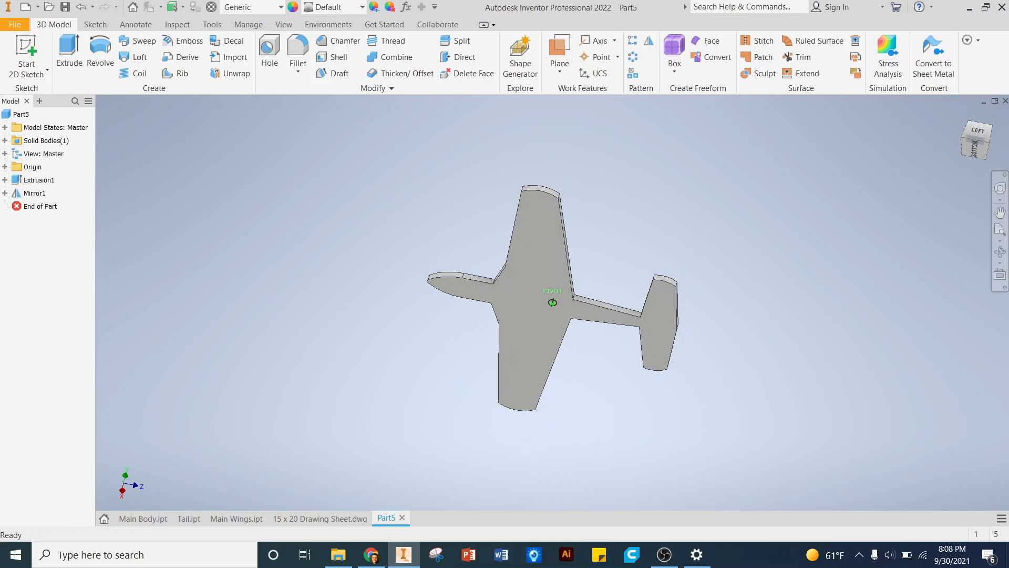
mouse_move(978, 163)
left_mouse_down()
mouse_move(976, 129)
mouse_move(998, 127)
left_mouse_up()
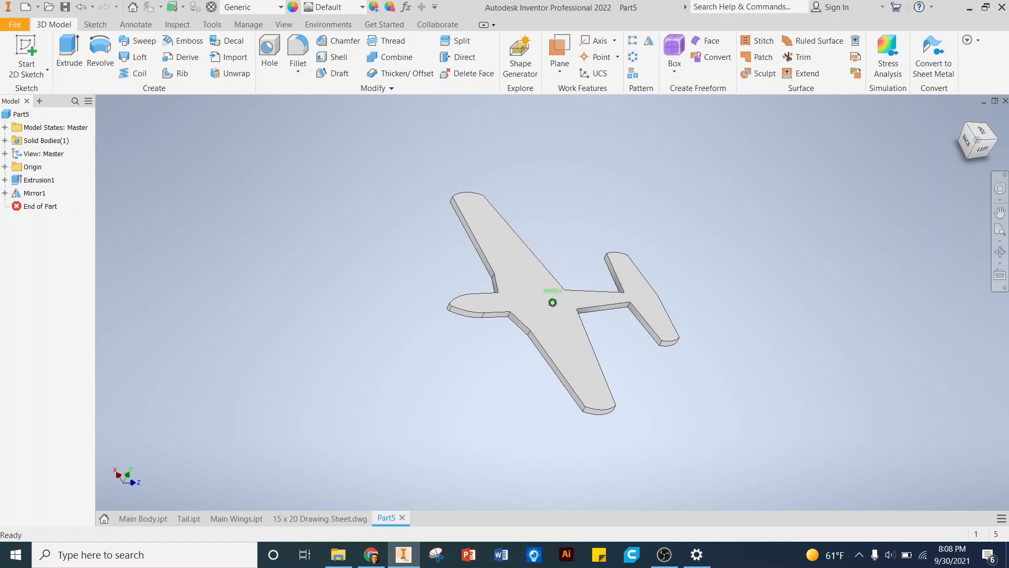
scroll(624, 309, "up", 3)
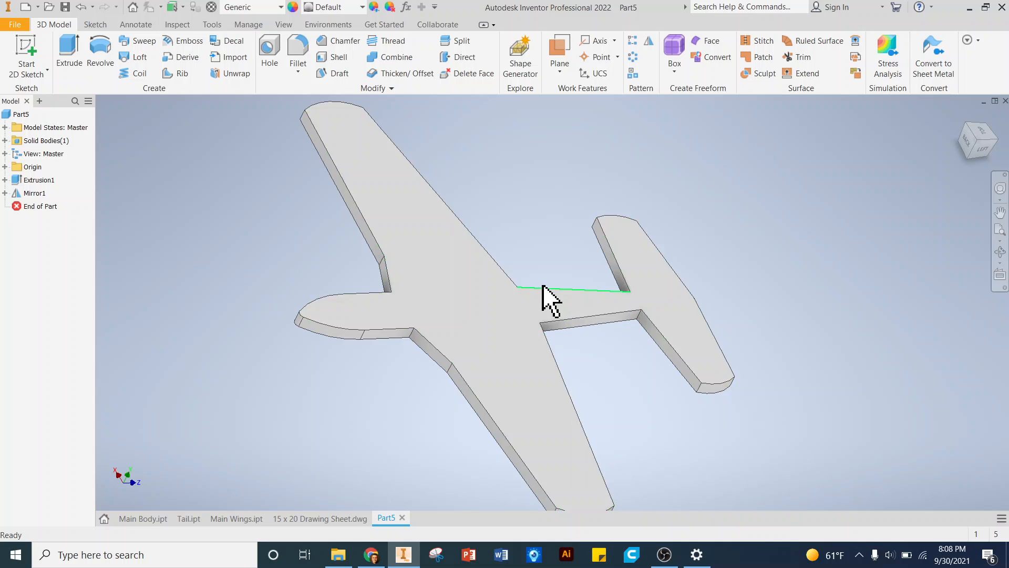
scroll(453, 273, "down", 3)
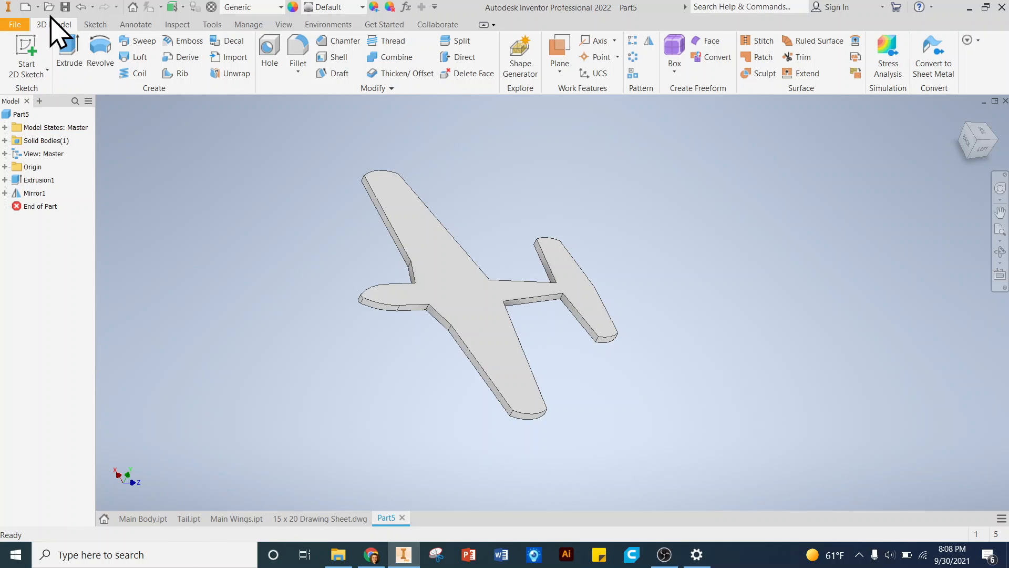
Step: Save the part as Top View in the Mustang folder
left_click(66, 8)
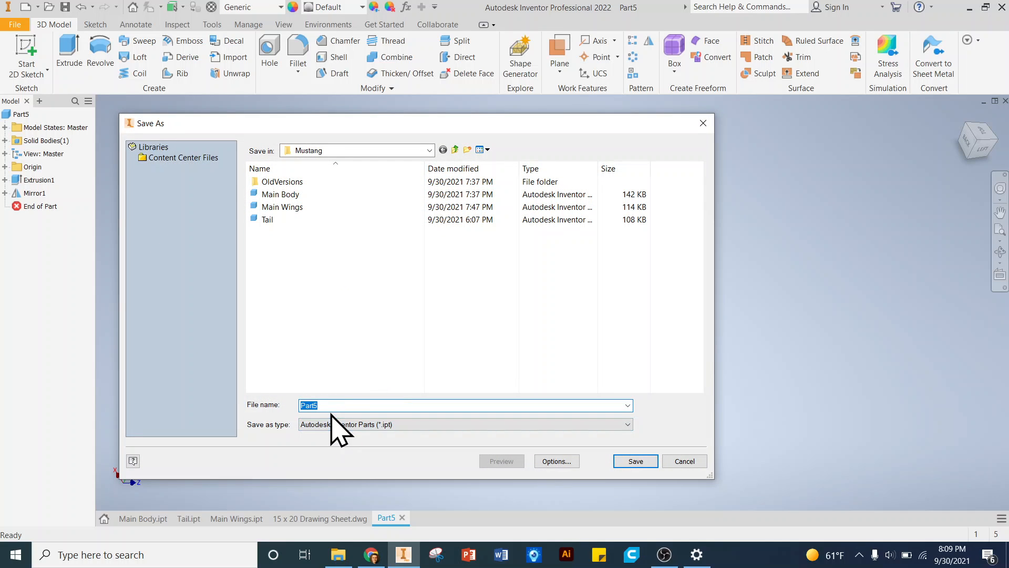
type("Top View")
left_click(634, 461)
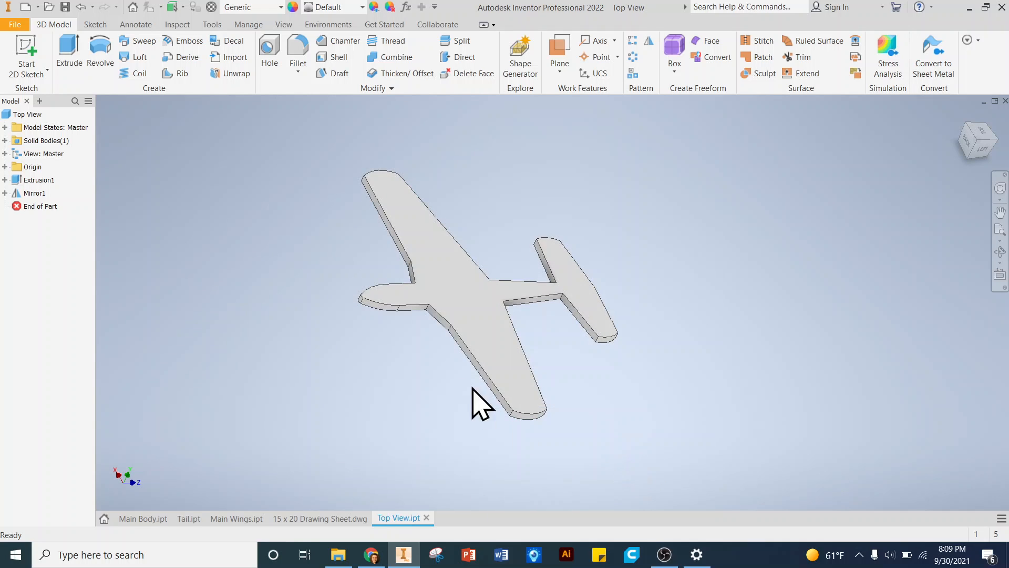
Step: Start a base view on the 15 x 20 Drawing Sheet and try to load Top View from the Downloads folder
left_click(319, 518)
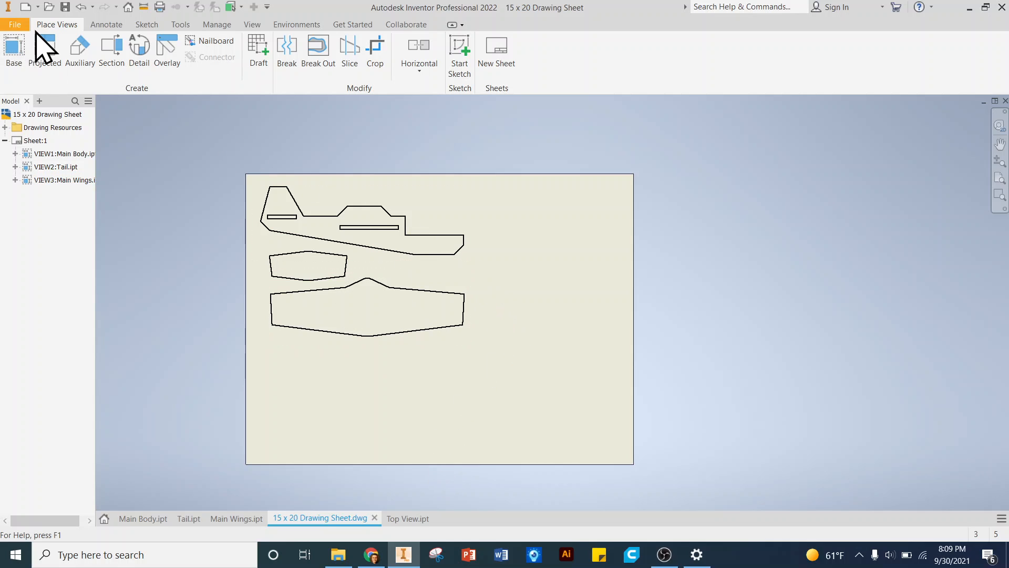
left_click(13, 48)
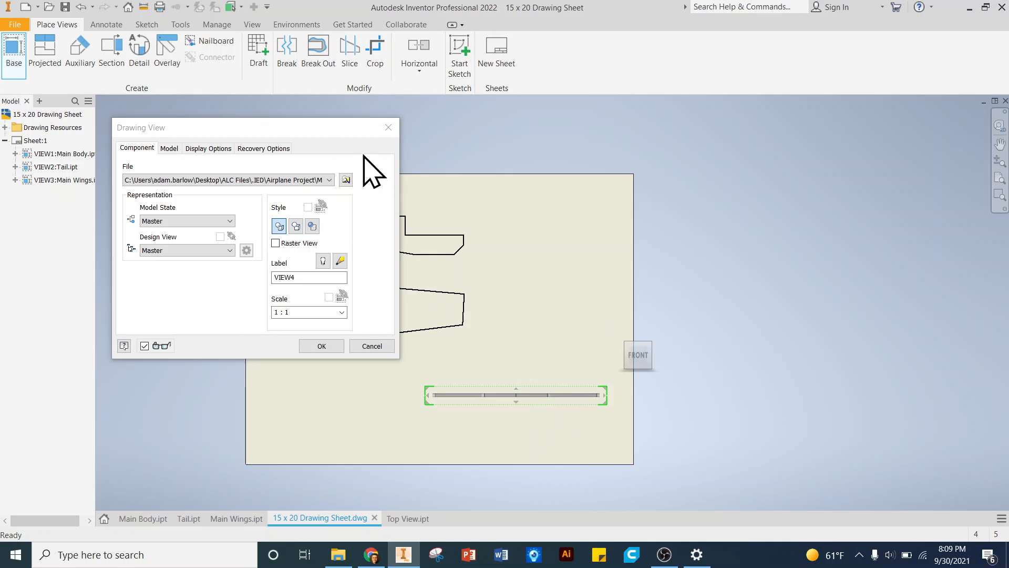
left_click(346, 180)
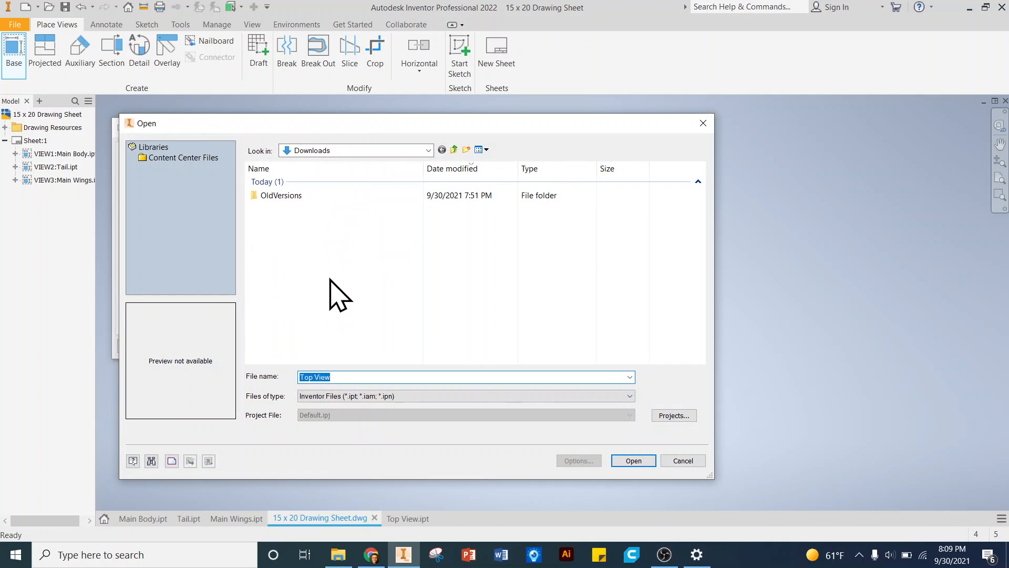
left_click(634, 461)
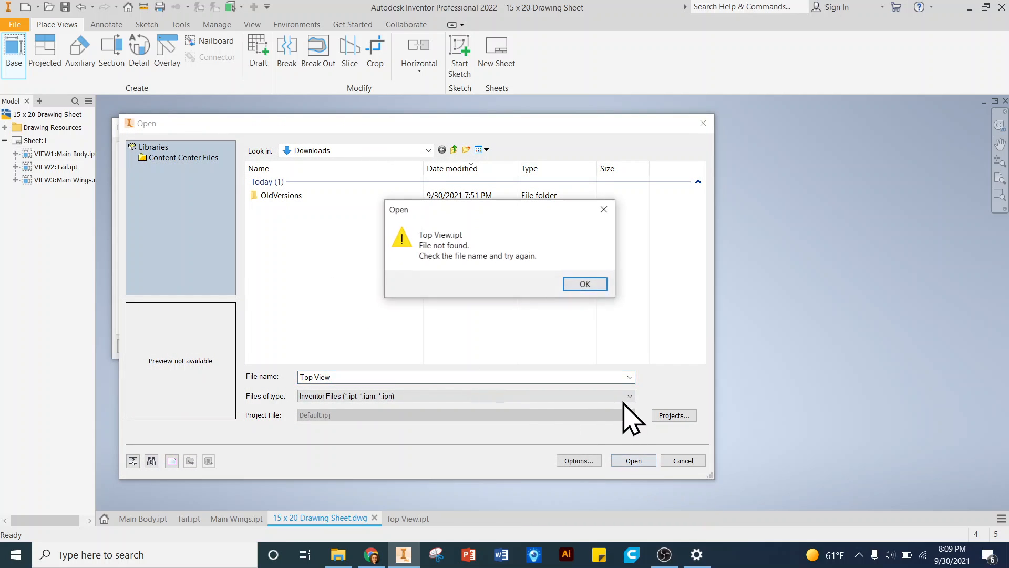
left_click(604, 209)
Step: Load the Top View part from Desktop > ALC Files > .IED > Airplane Project > Mustang as the base view's source
left_click(428, 151)
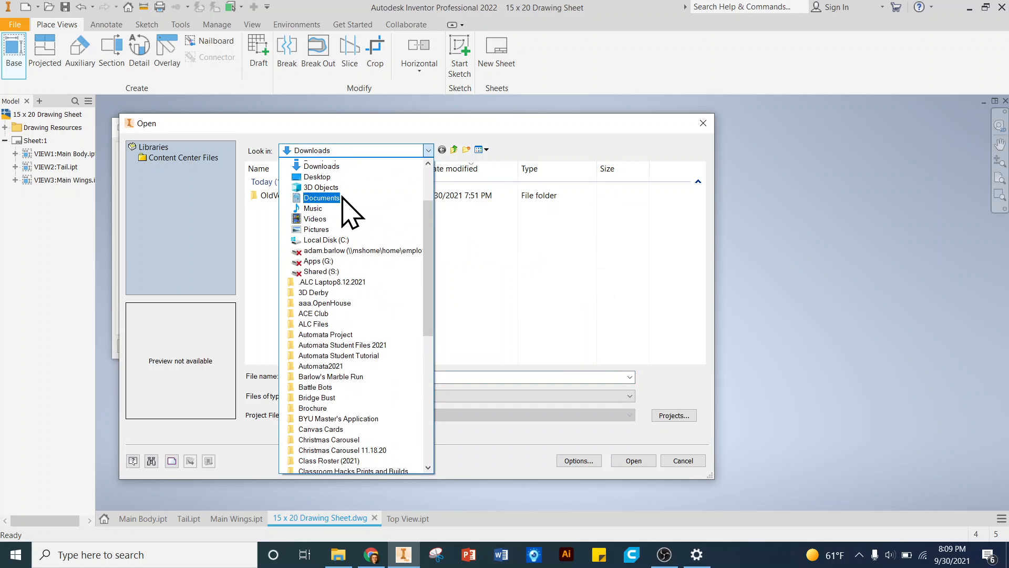
scroll(362, 220, "up", 2)
left_click(331, 207)
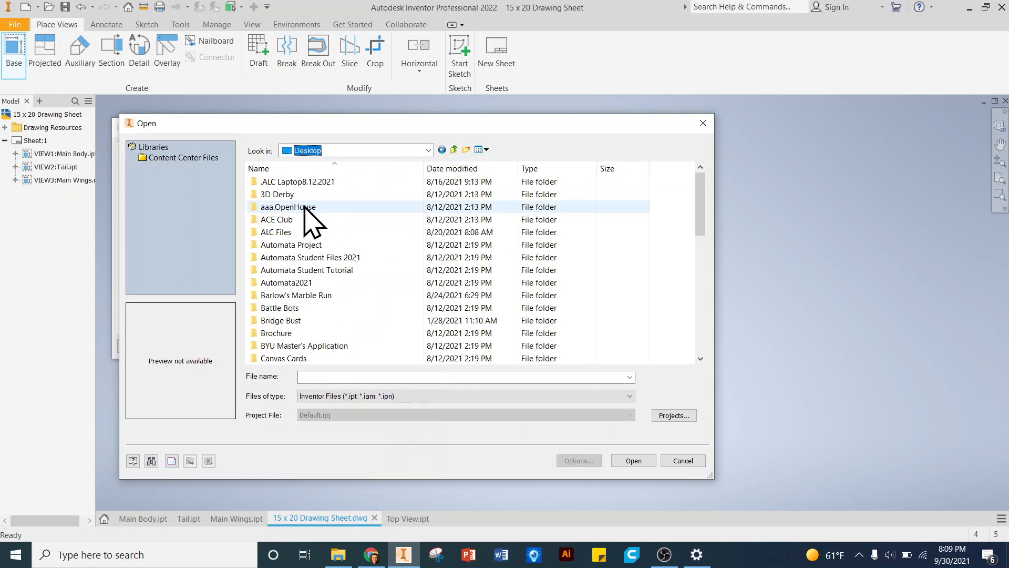
double_click(294, 232)
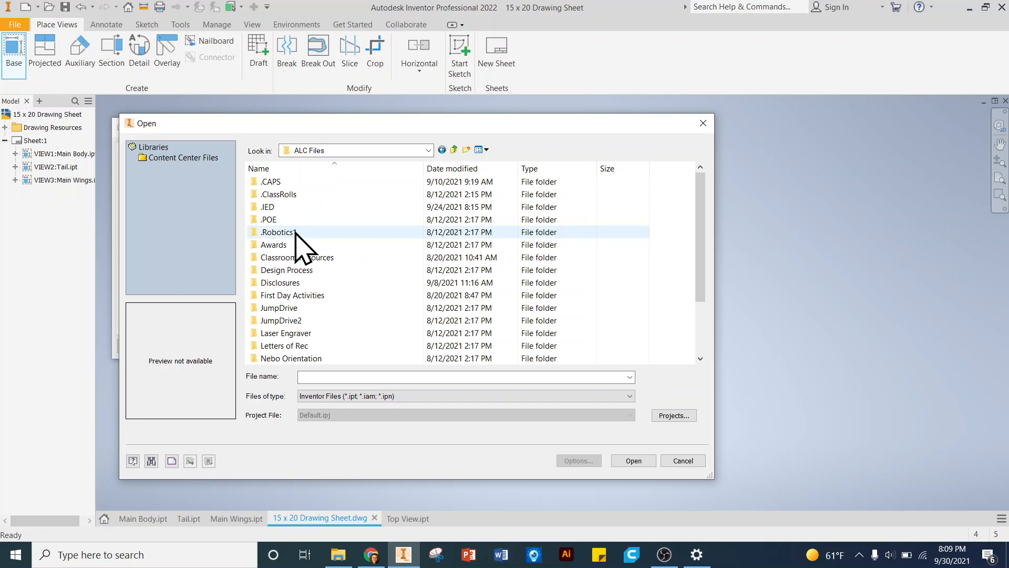
double_click(295, 206)
double_click(299, 194)
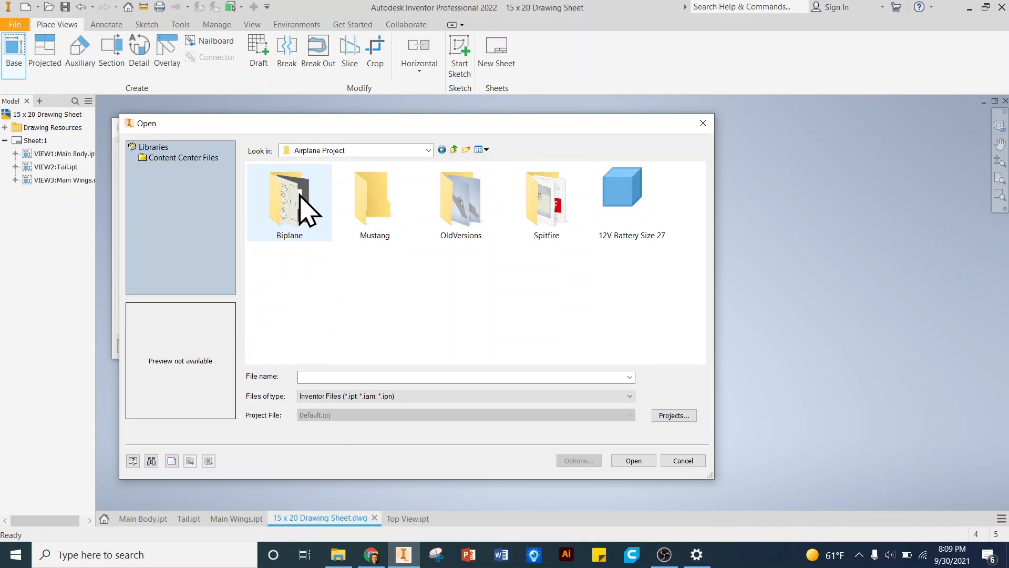
double_click(399, 210)
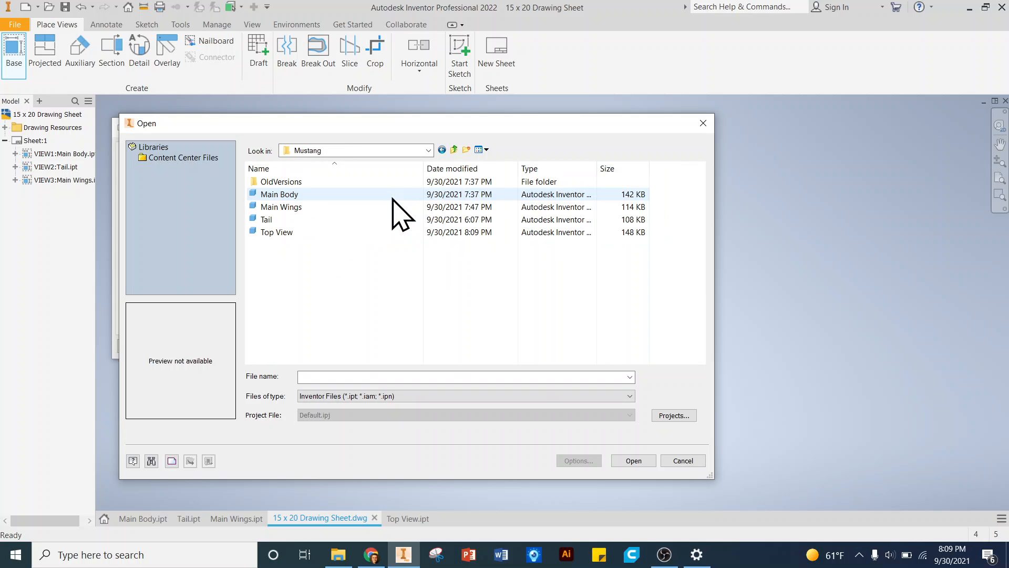
left_click(332, 232)
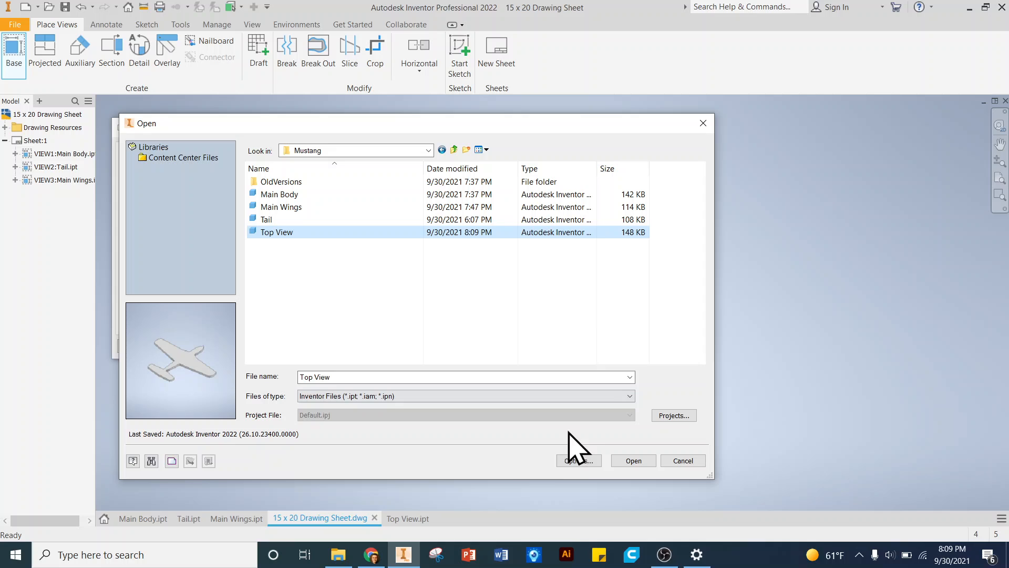
left_click(629, 462)
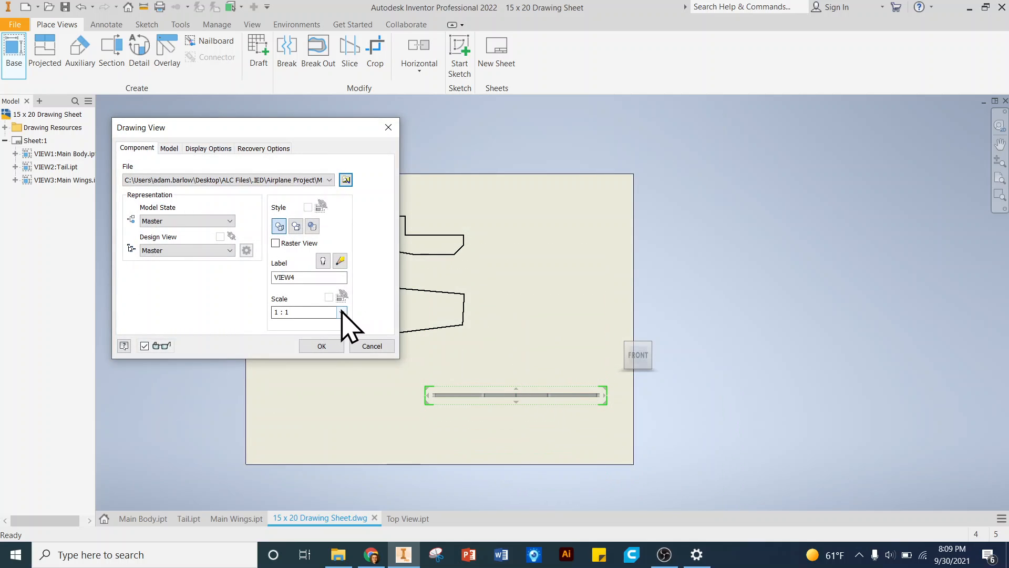
Step: Orient the base view to Top, move it to the sheet's upper right area and set its scale to 1:1
left_click(638, 336)
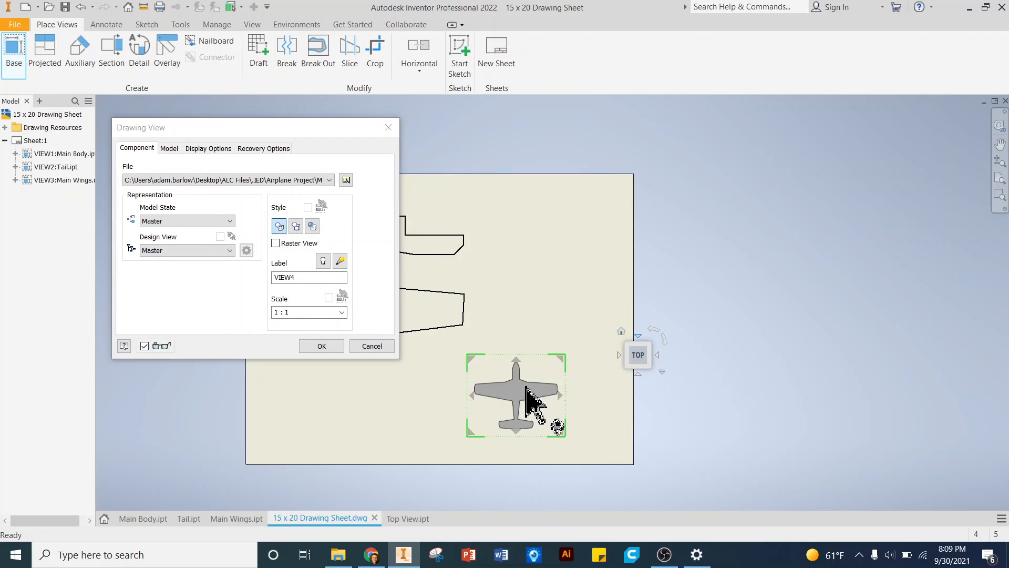
left_click_drag(514, 390, 544, 258)
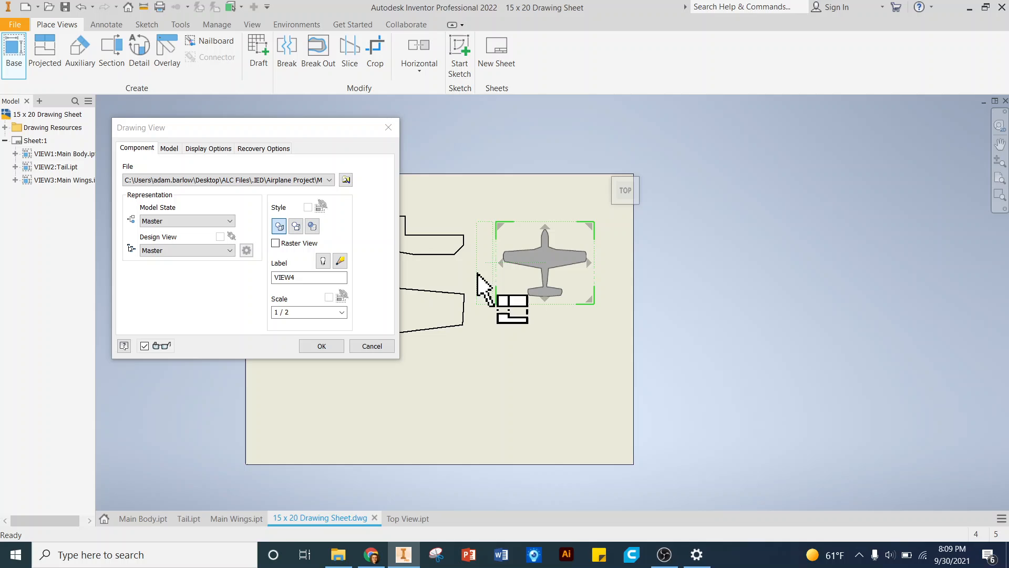
left_click(342, 313)
left_click(334, 338)
Step: Position the aircraft view between the main wing outline and the sheet's right edge, and place it
scroll(513, 325, "up", 2)
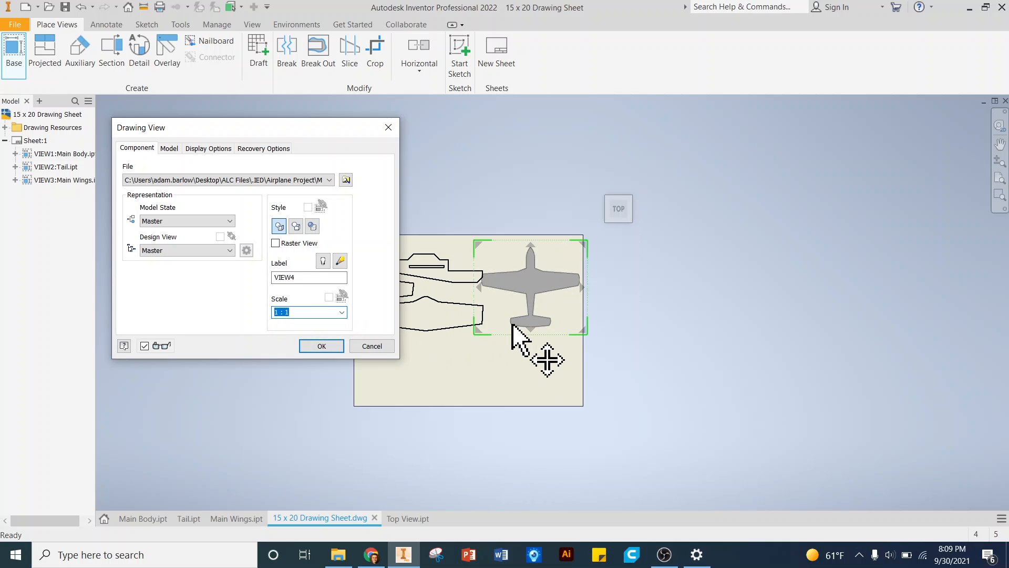
scroll(573, 362, "up", 2)
scroll(604, 304, "down", 3)
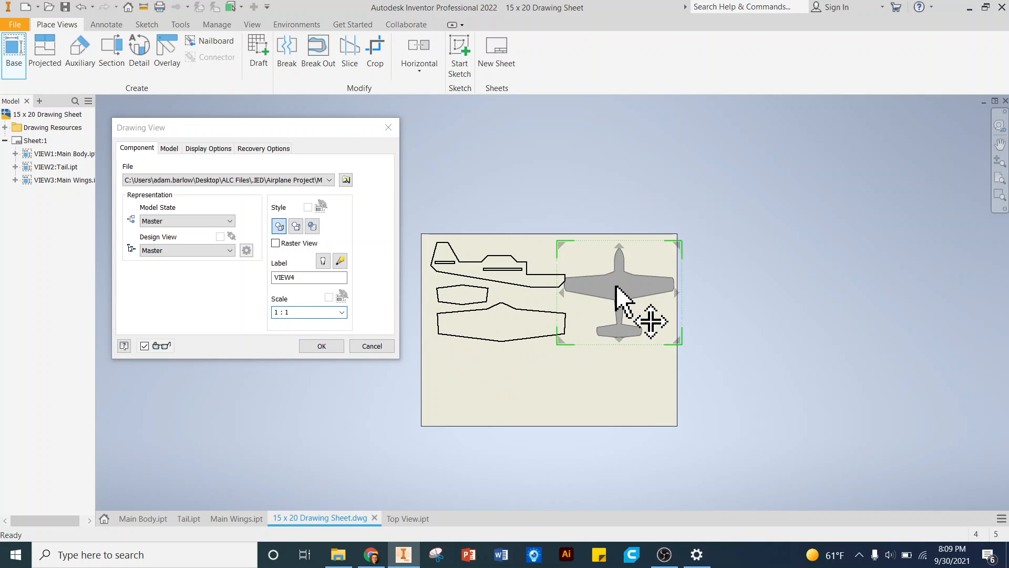
left_click_drag(616, 286, 610, 299)
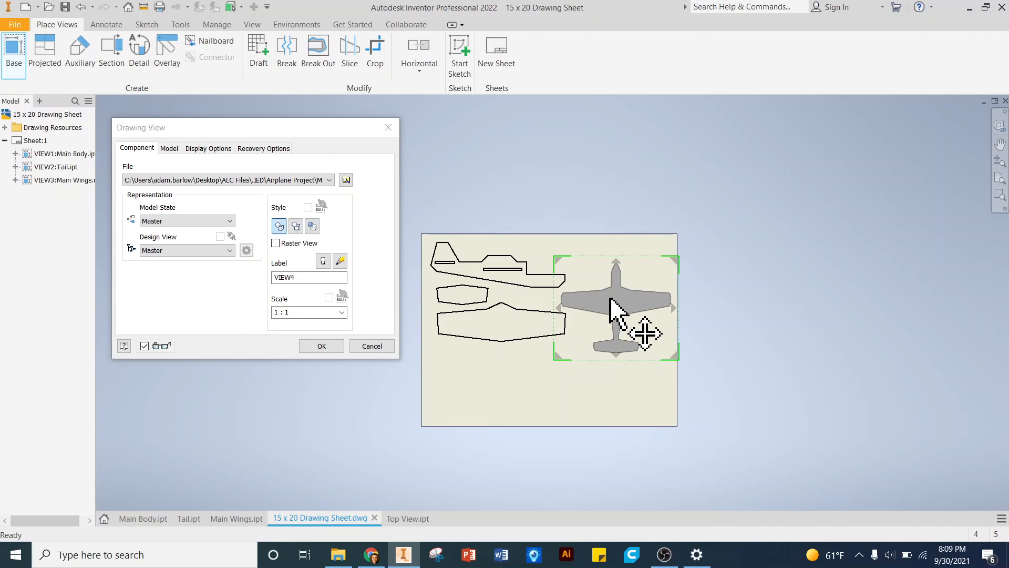
left_click(610, 299)
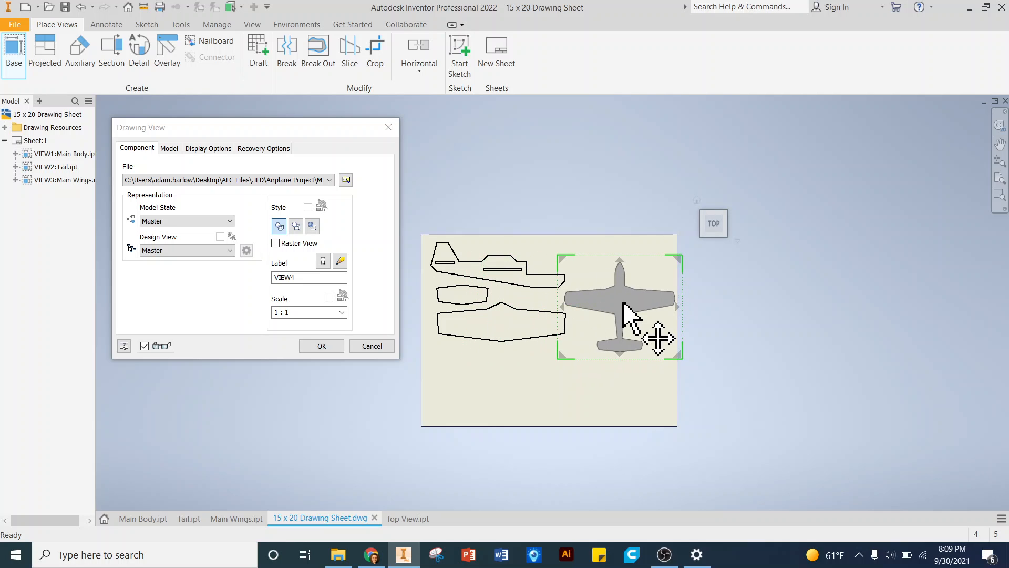
scroll(642, 296, "down", 3)
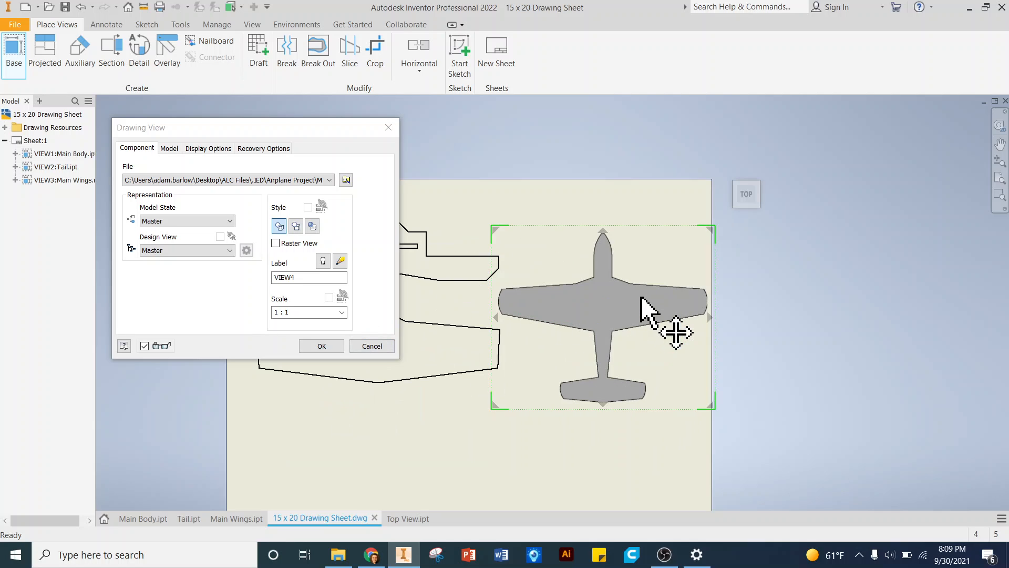
left_click(322, 346)
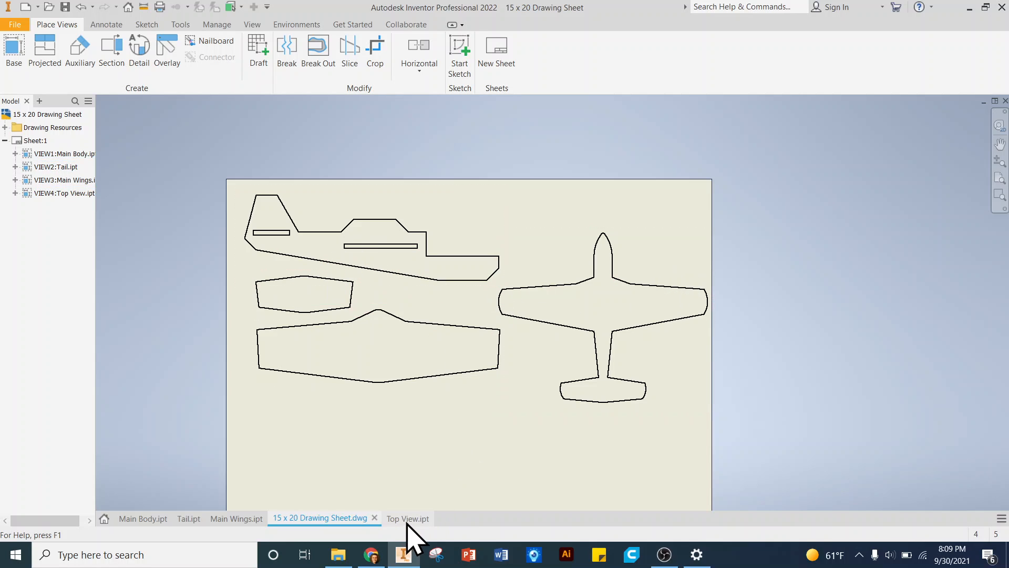
left_click(664, 555)
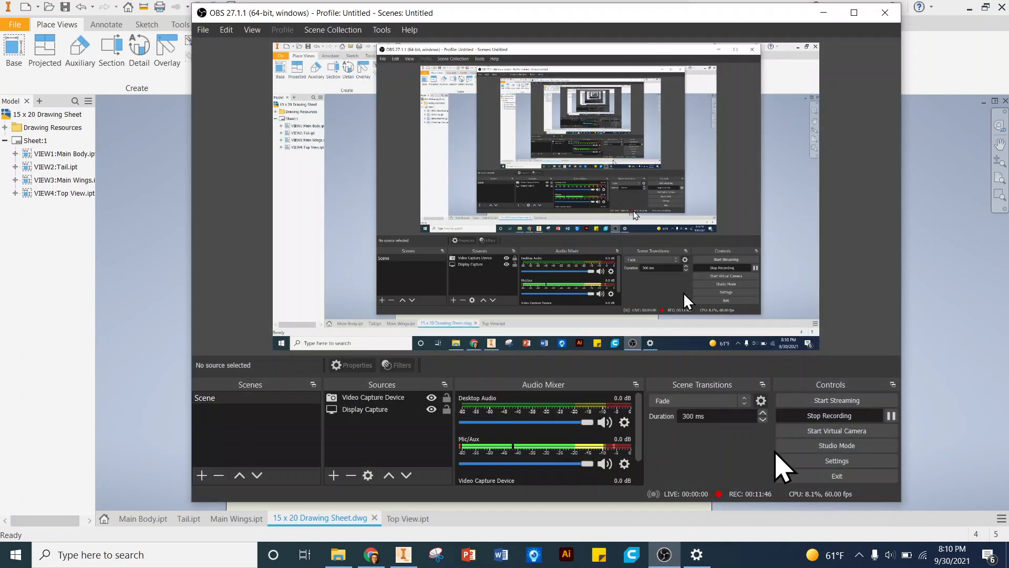